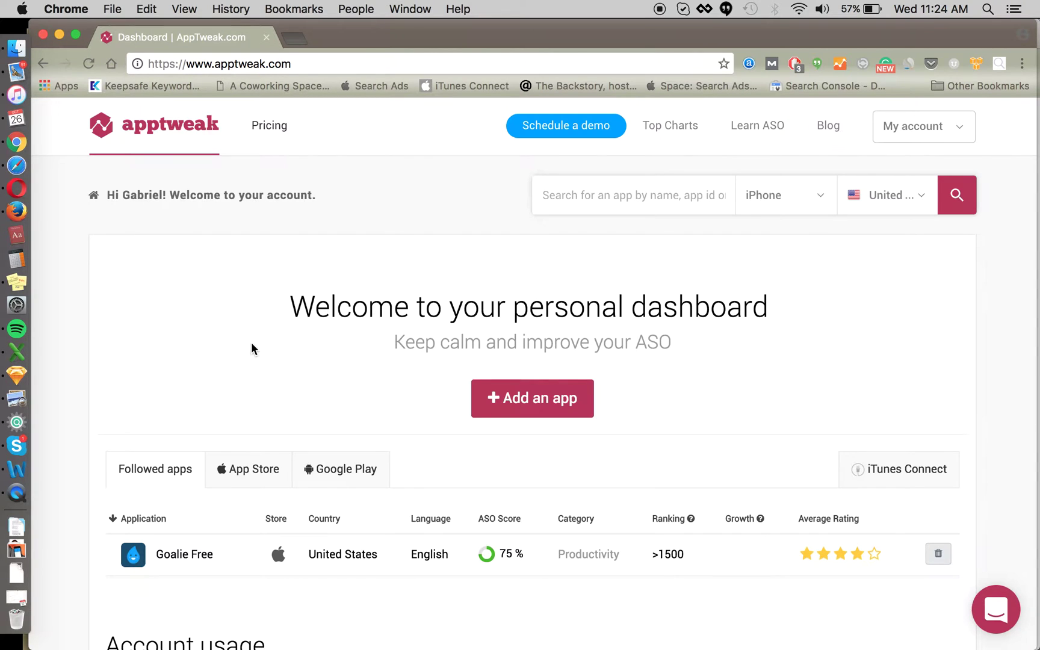
Step: Open the Goalie Free app's ASO overview from the Followed apps list
scroll(251, 342, down, 5)
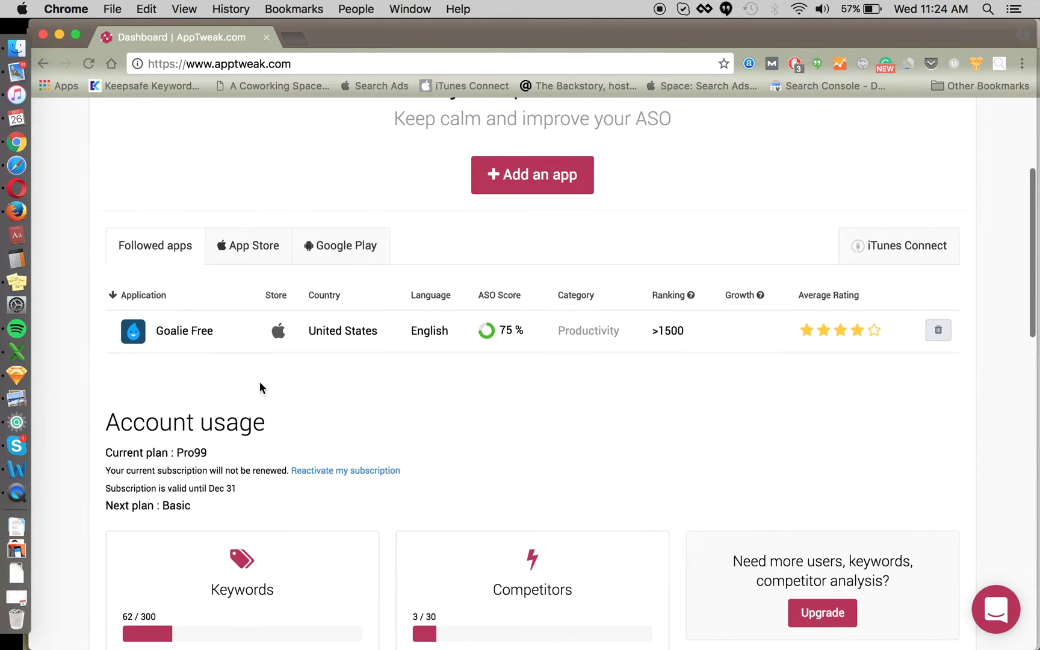
scroll(260, 381, up, 5)
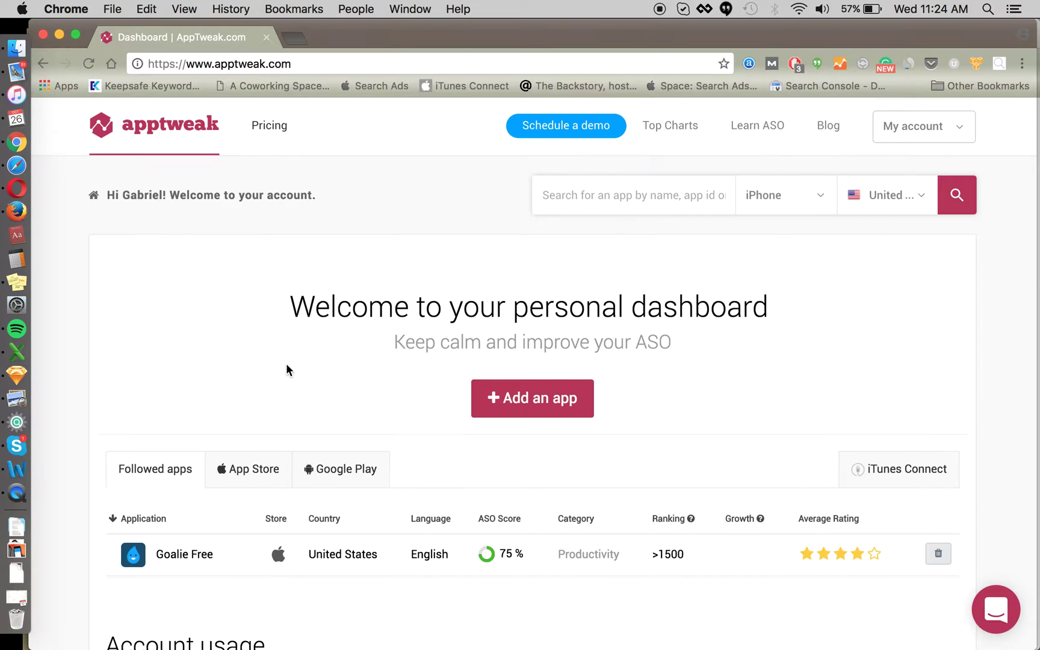
scroll(287, 370, down, 2)
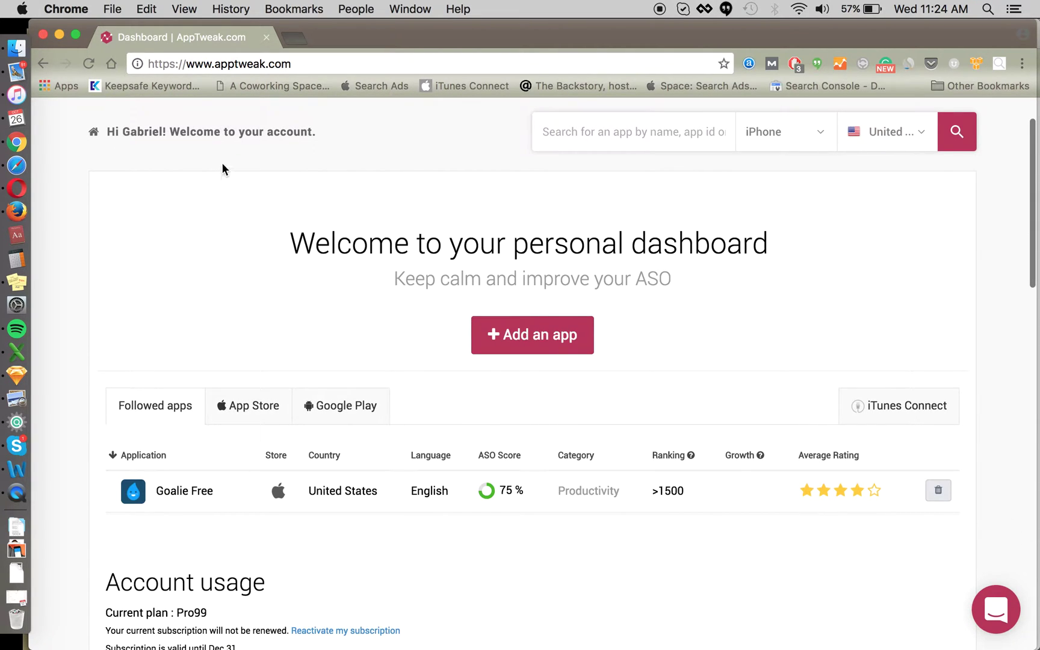
scroll(281, 336, down, 10)
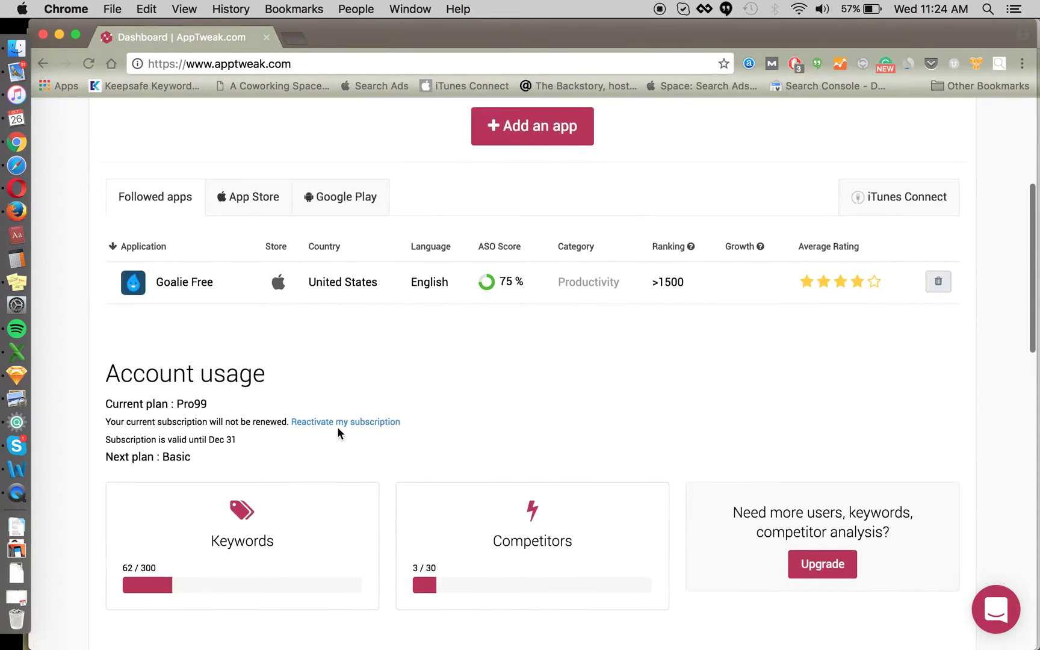
scroll(338, 432, up, 10)
scroll(339, 432, down, 11)
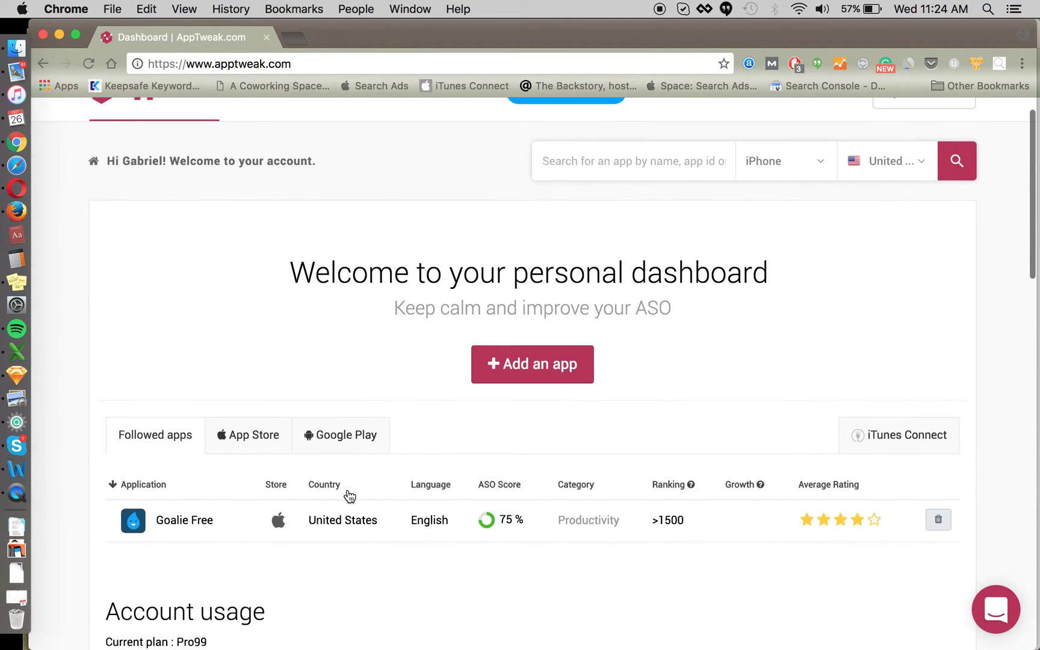
scroll(319, 461, down, 5)
scroll(342, 467, up, 6)
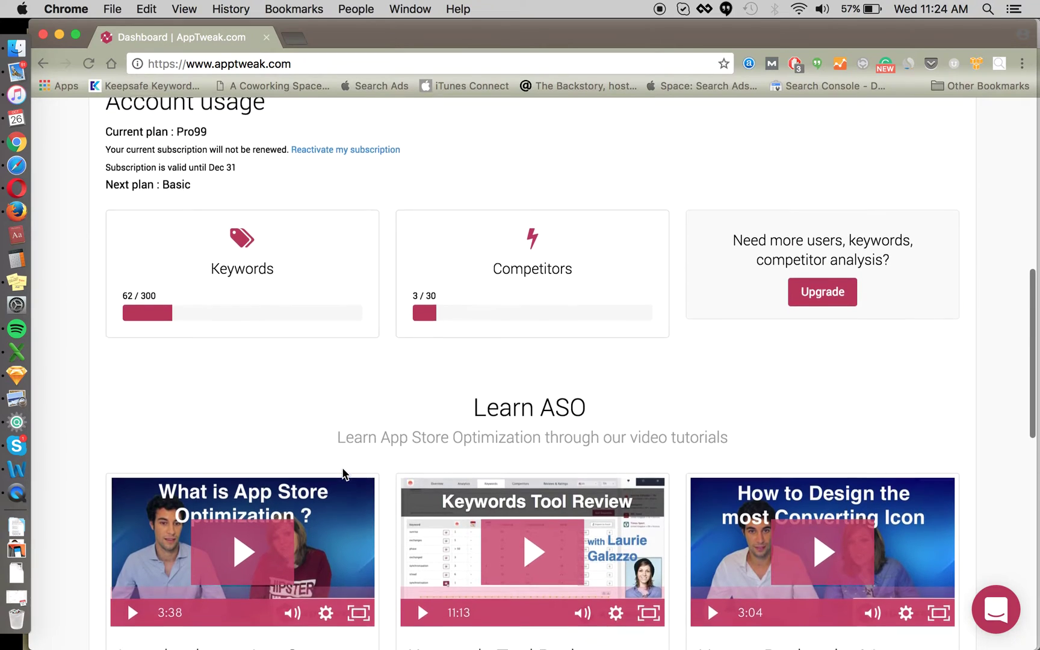
scroll(328, 434, up, 11)
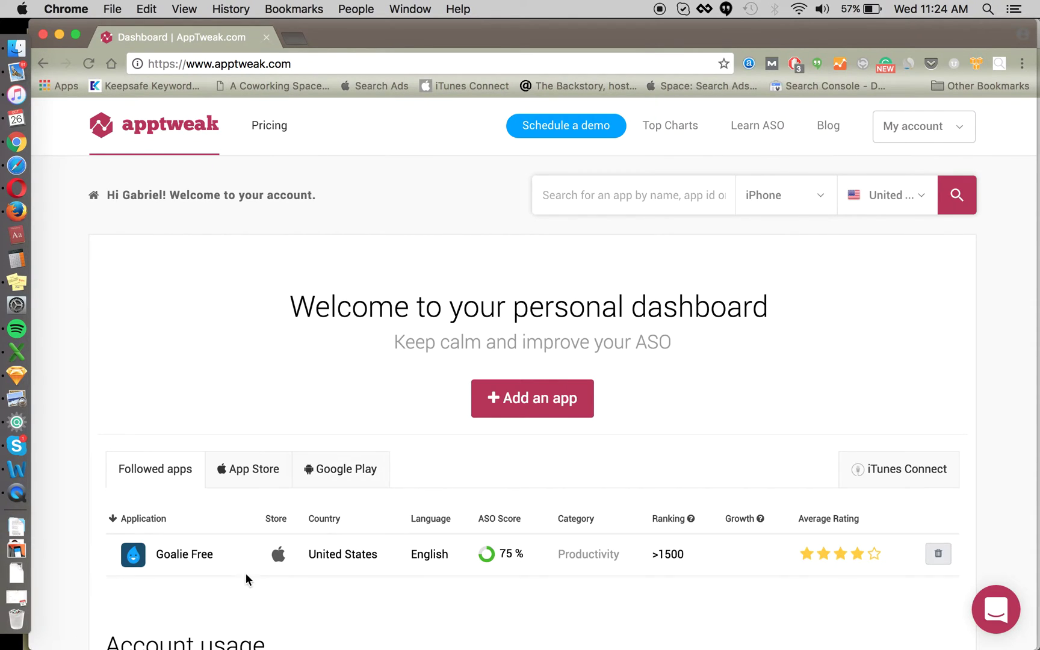
click(190, 558)
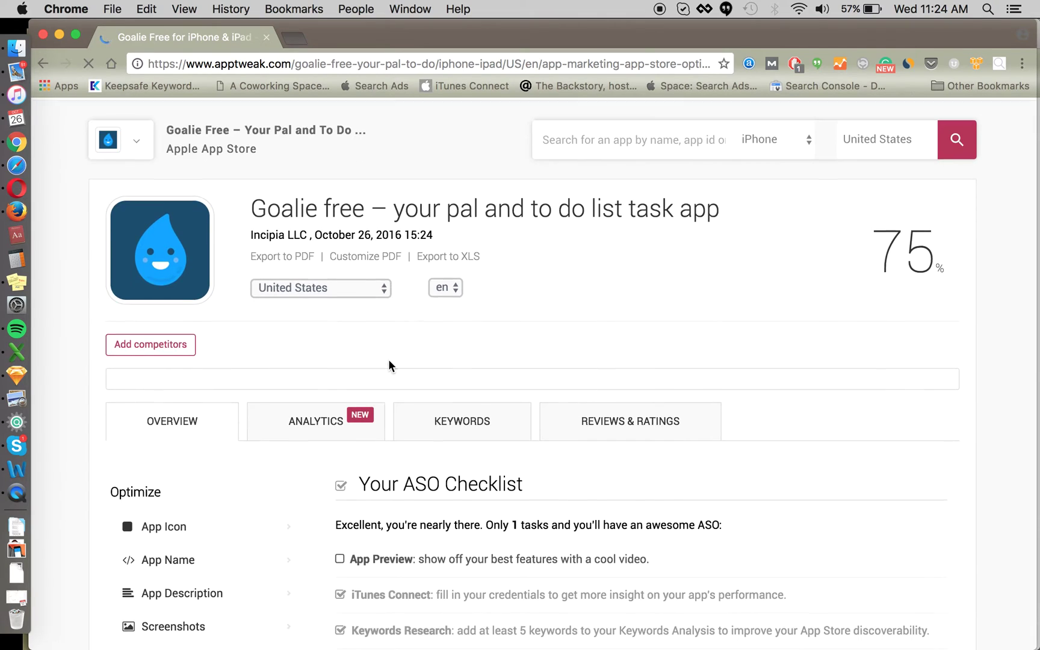
Step: Scroll to the App name section comparing Goalie Free's 46-character name with Todoist, Wunderlist, Any.do
scroll(304, 414, down, 3)
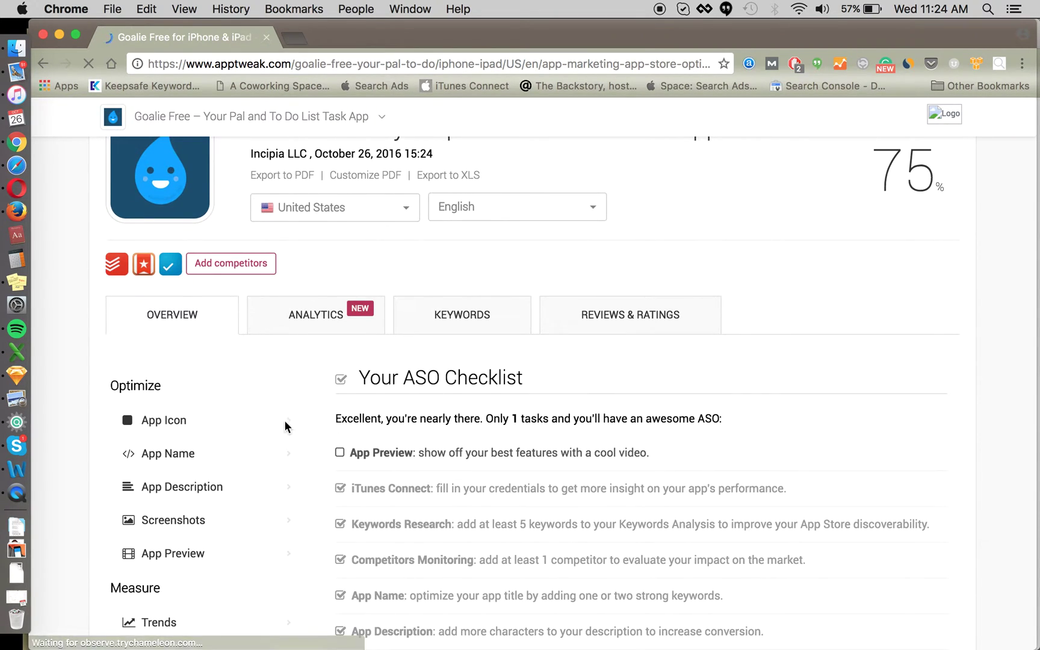
scroll(285, 422, down, 3)
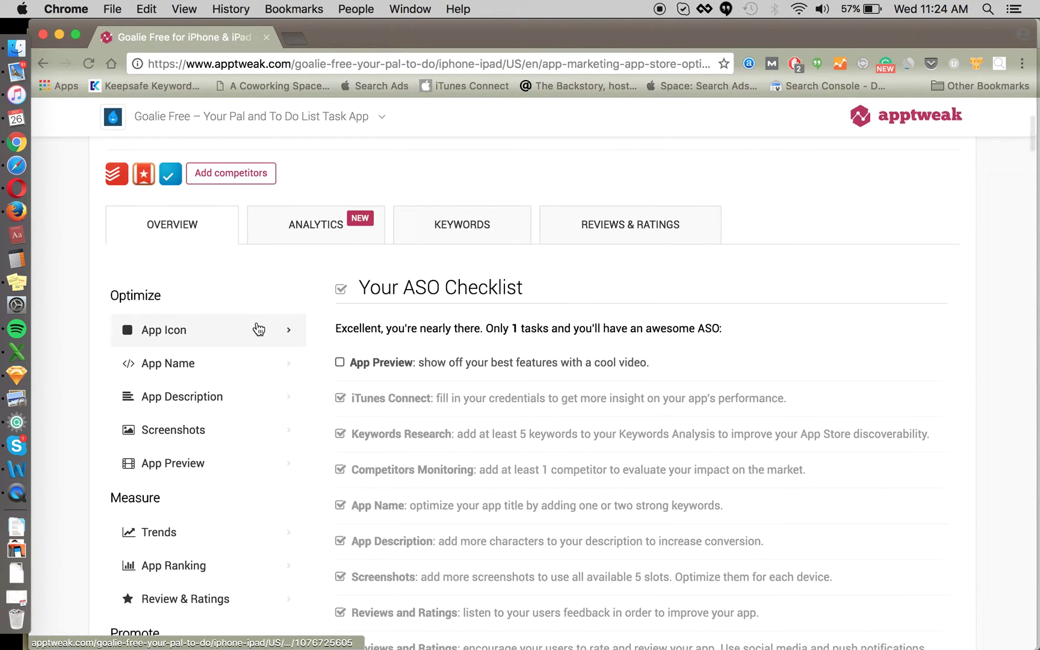
scroll(348, 429, down, 4)
scroll(452, 421, down, 20)
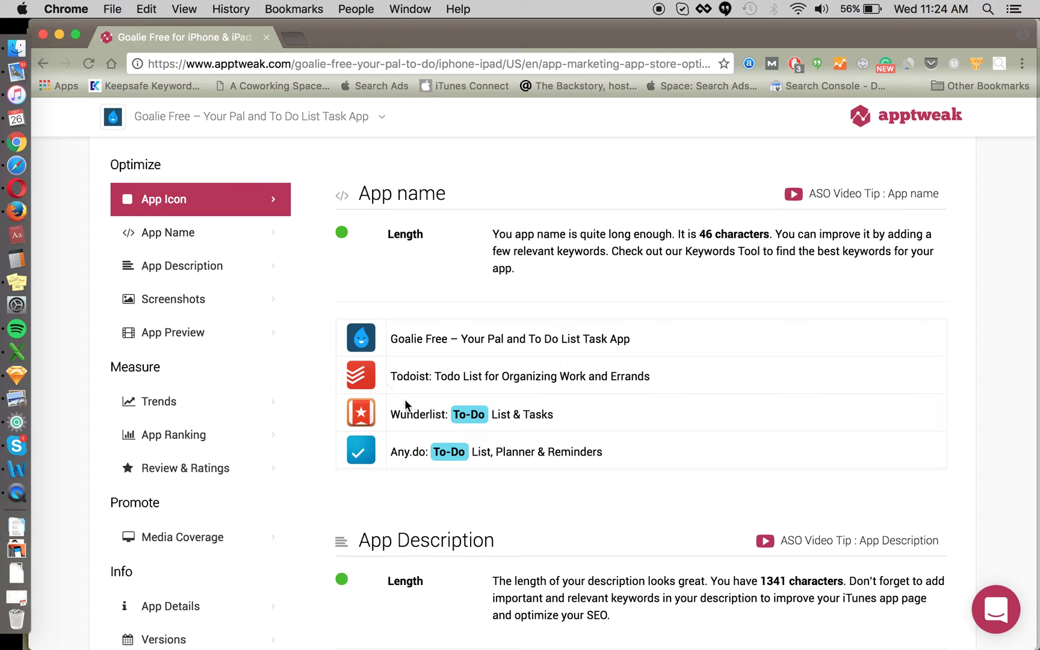
scroll(415, 407, down, 6)
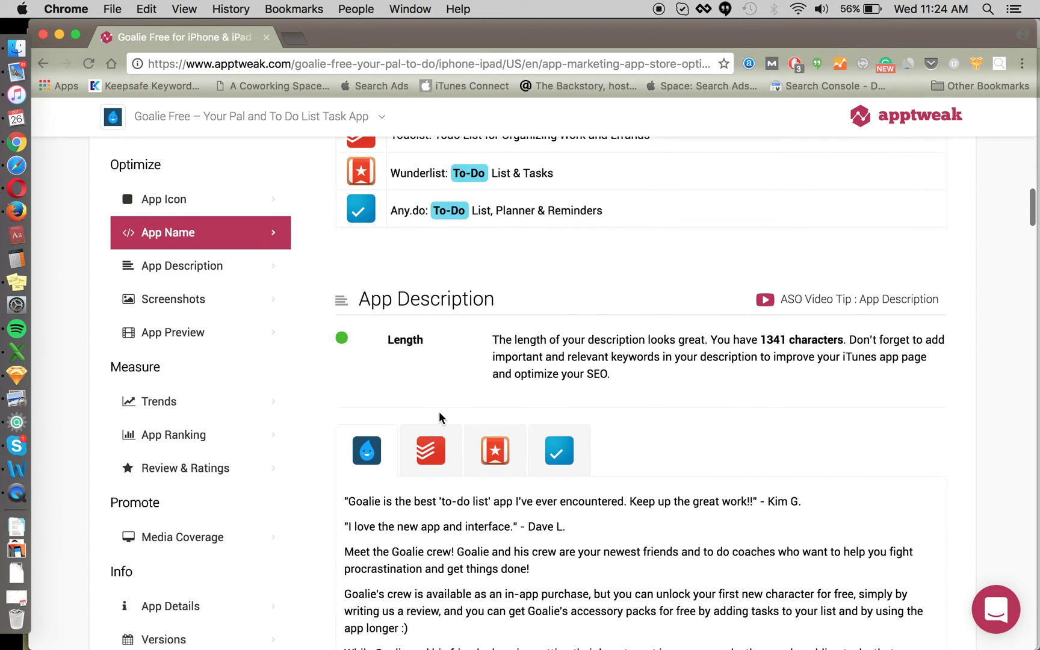
click(431, 340)
click(492, 345)
click(557, 341)
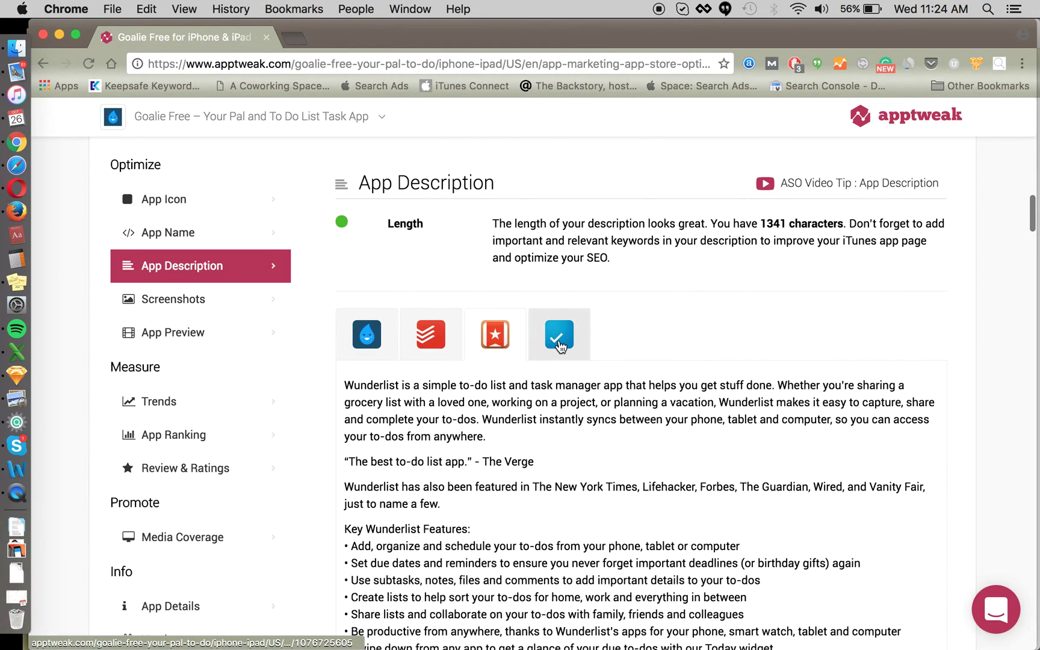
click(388, 347)
scroll(458, 410, down, 10)
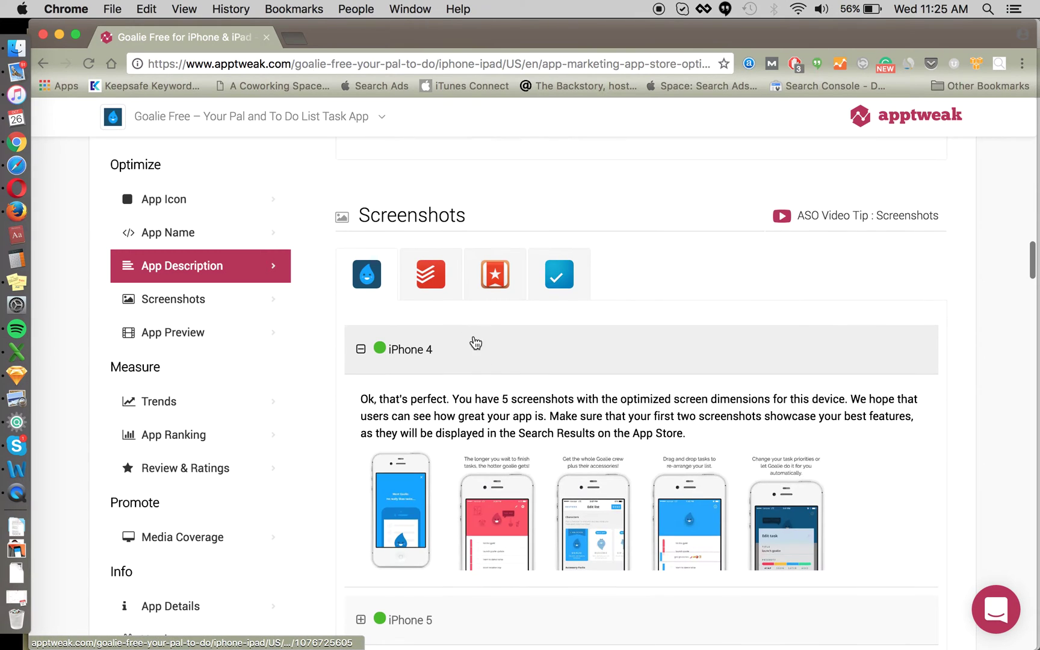
click(478, 290)
click(537, 290)
scroll(552, 401, down, 15)
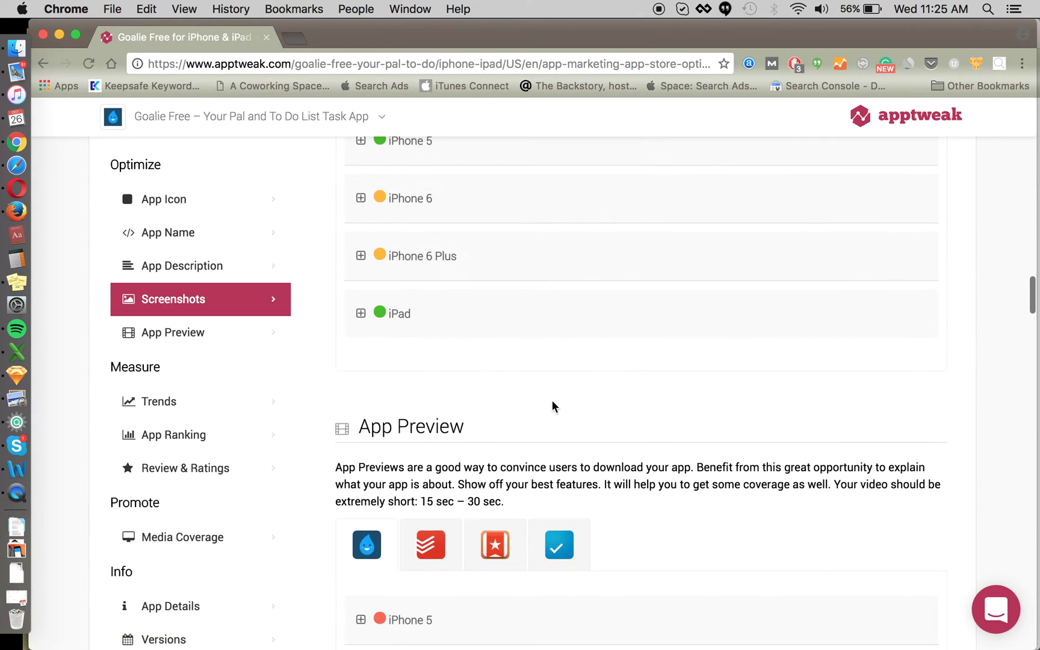
scroll(587, 380, down, 10)
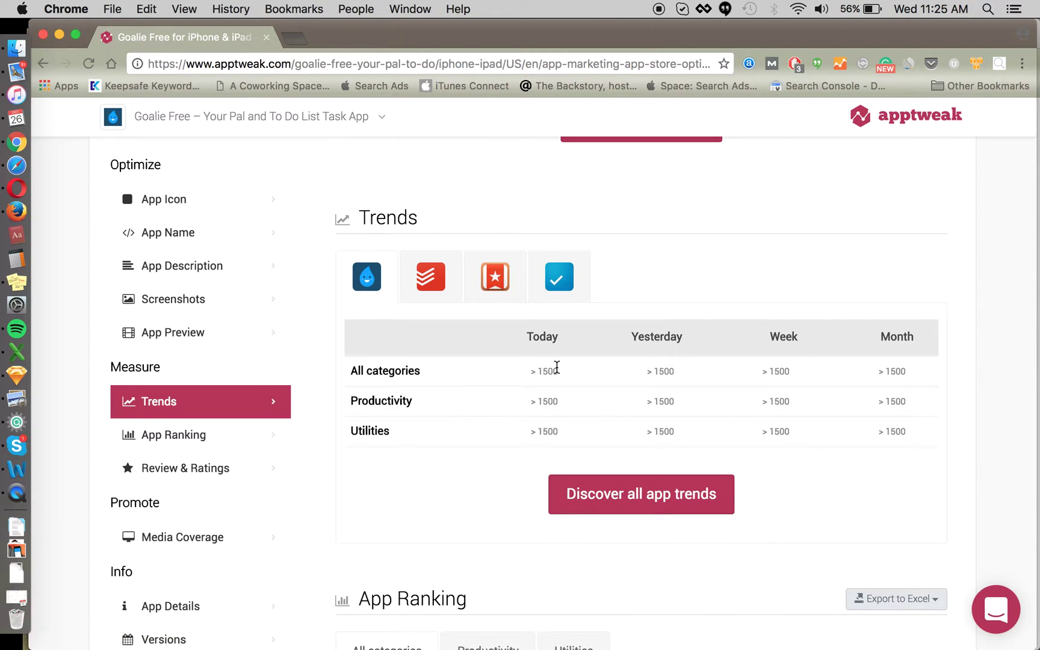
scroll(556, 366, up, 3)
scroll(557, 367, down, 12)
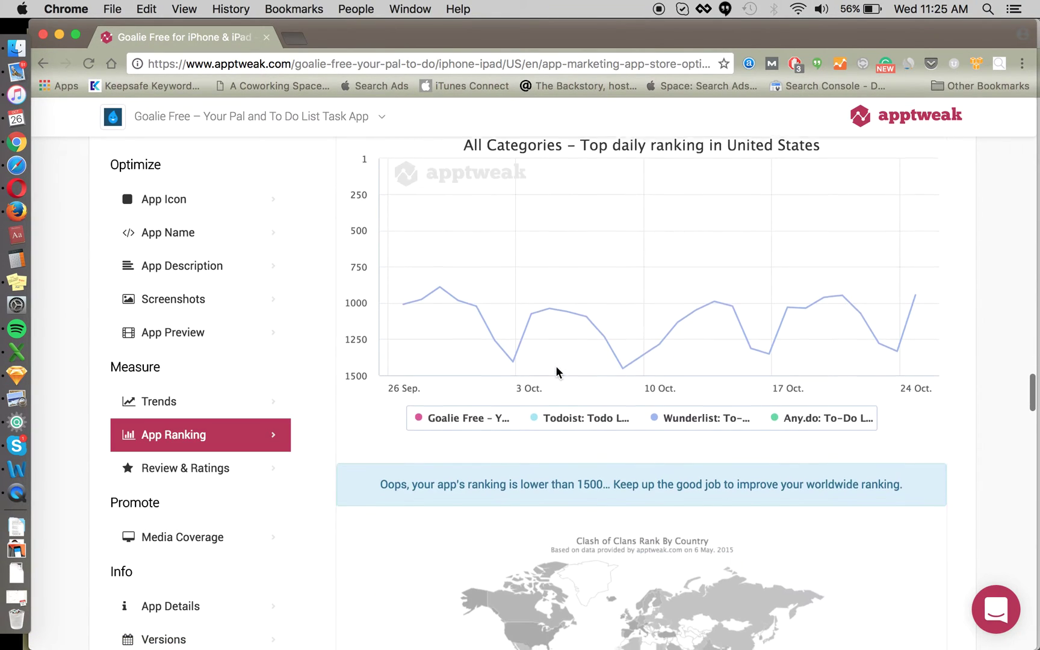
scroll(555, 365, down, 20)
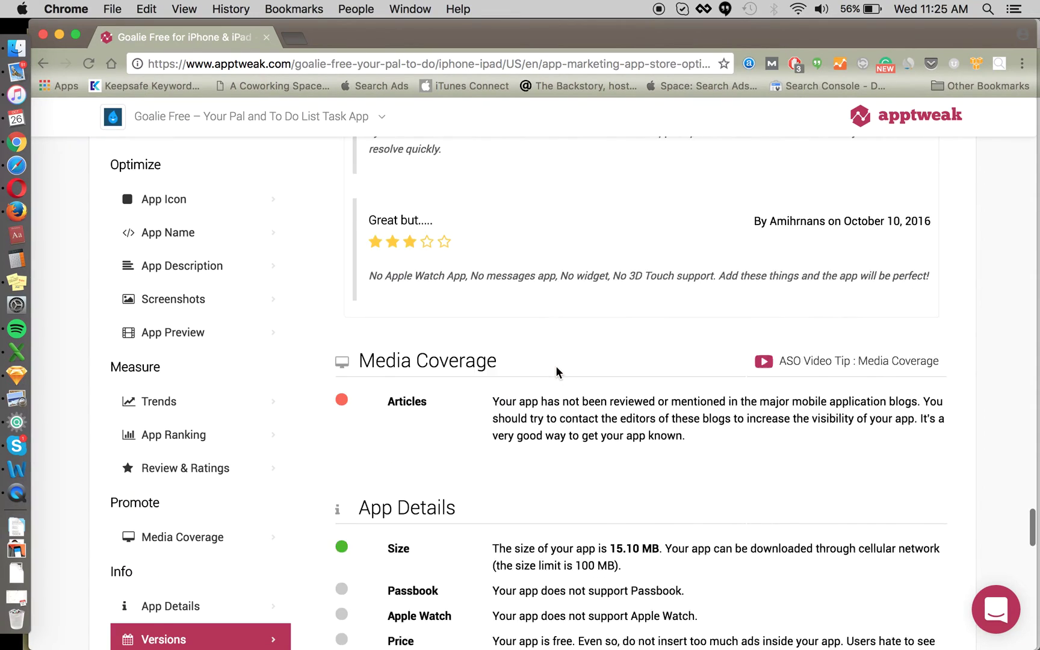
scroll(556, 366, down, 15)
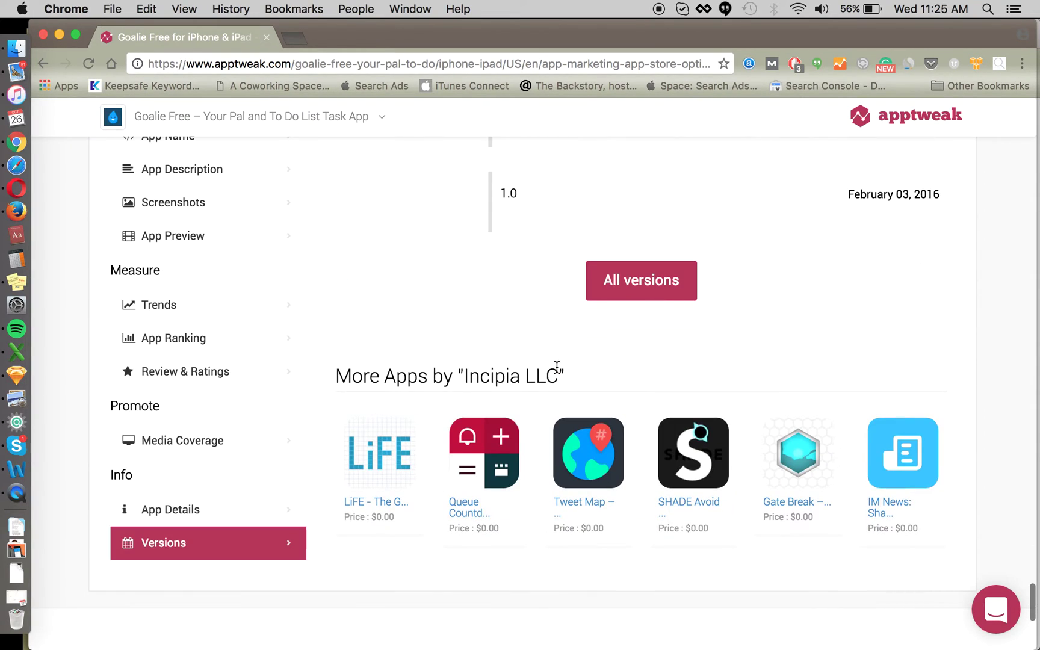
scroll(557, 367, up, 15)
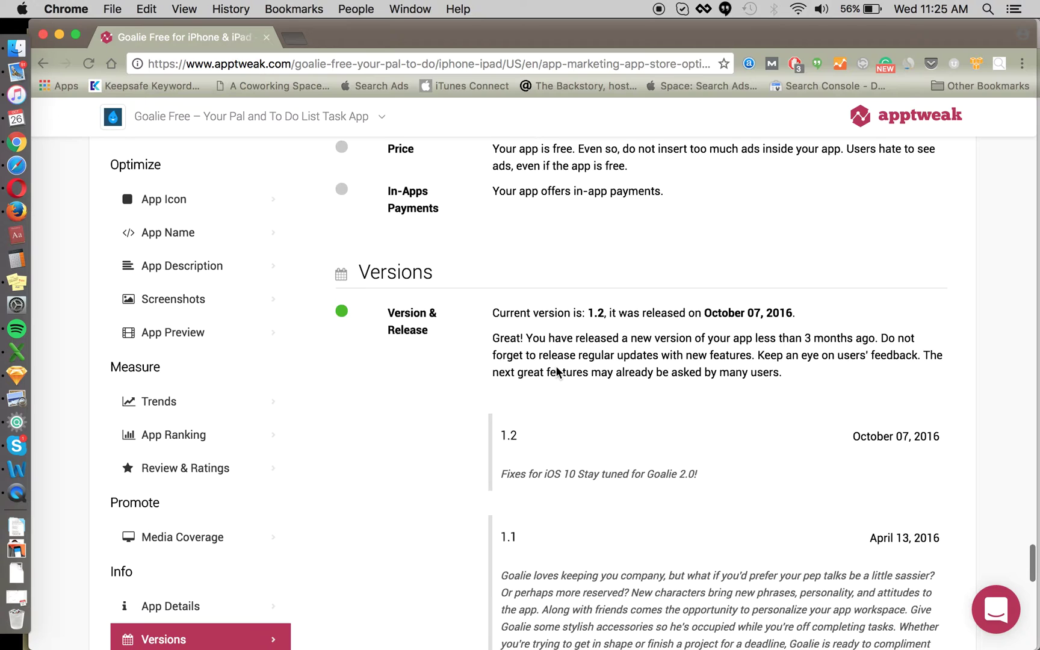
scroll(557, 370, up, 20)
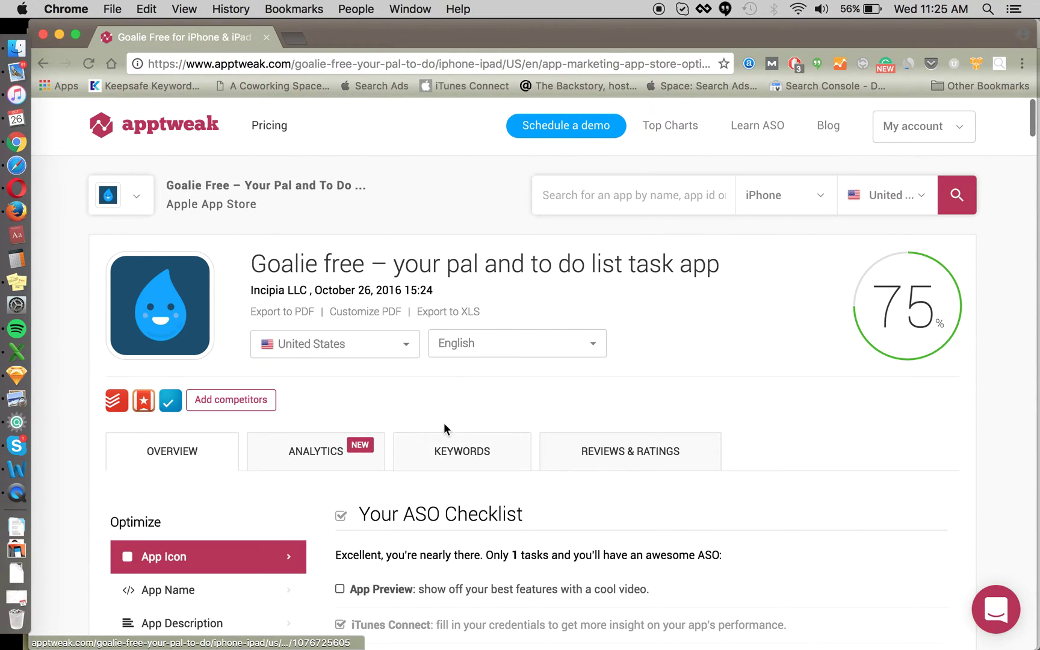
Step: Open Goalie Free's Analytics and review Last 30 Days App Trends and Advanced Analytics
click(329, 451)
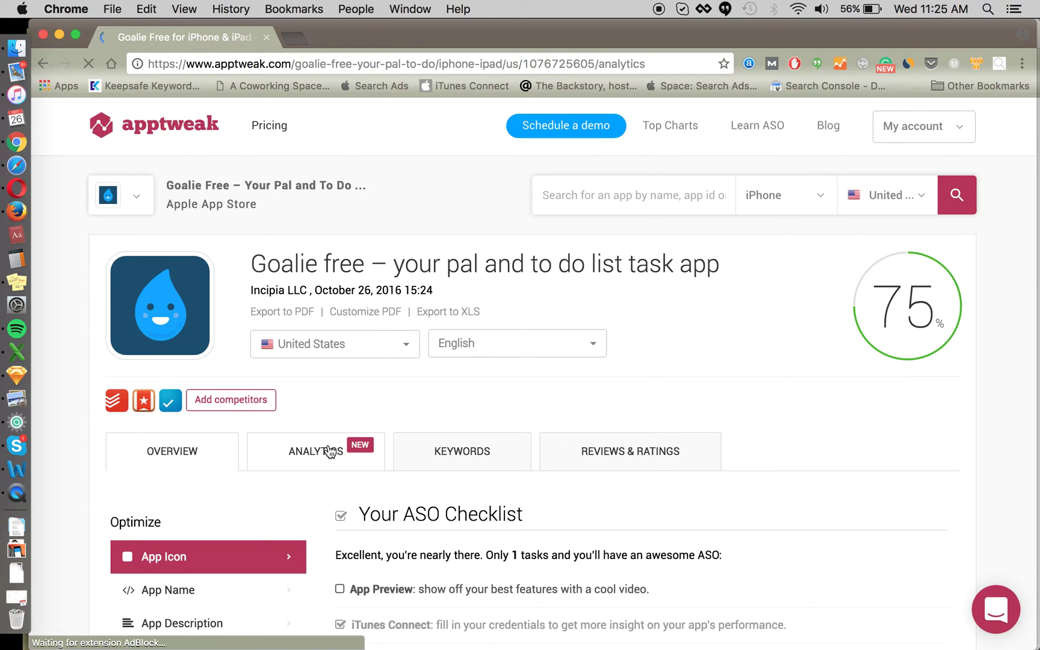
scroll(479, 421, down, 3)
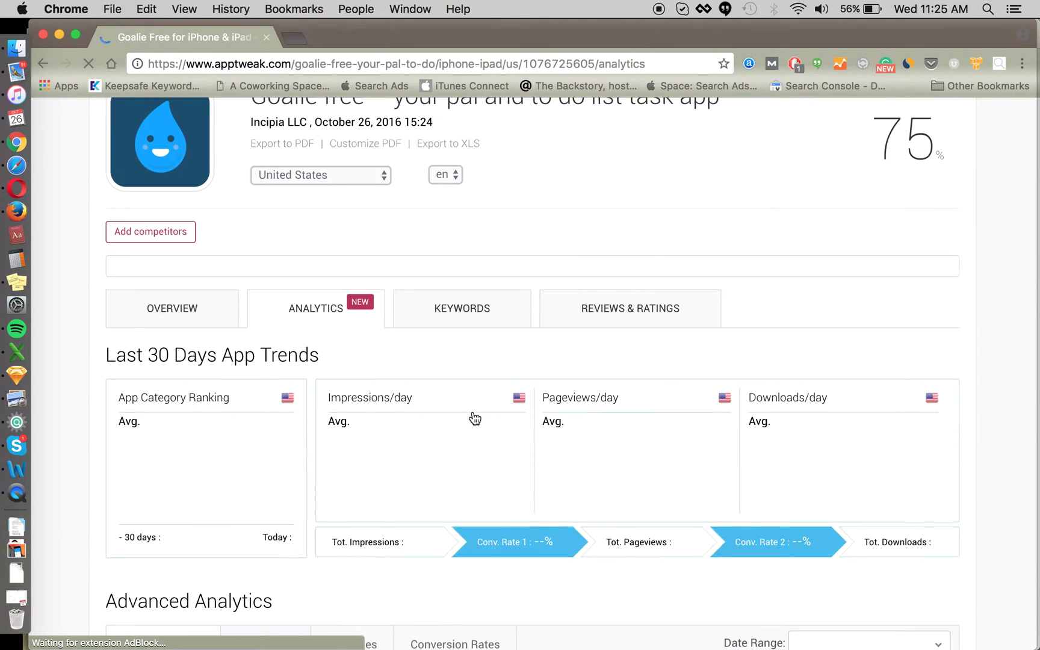
scroll(474, 418, down, 10)
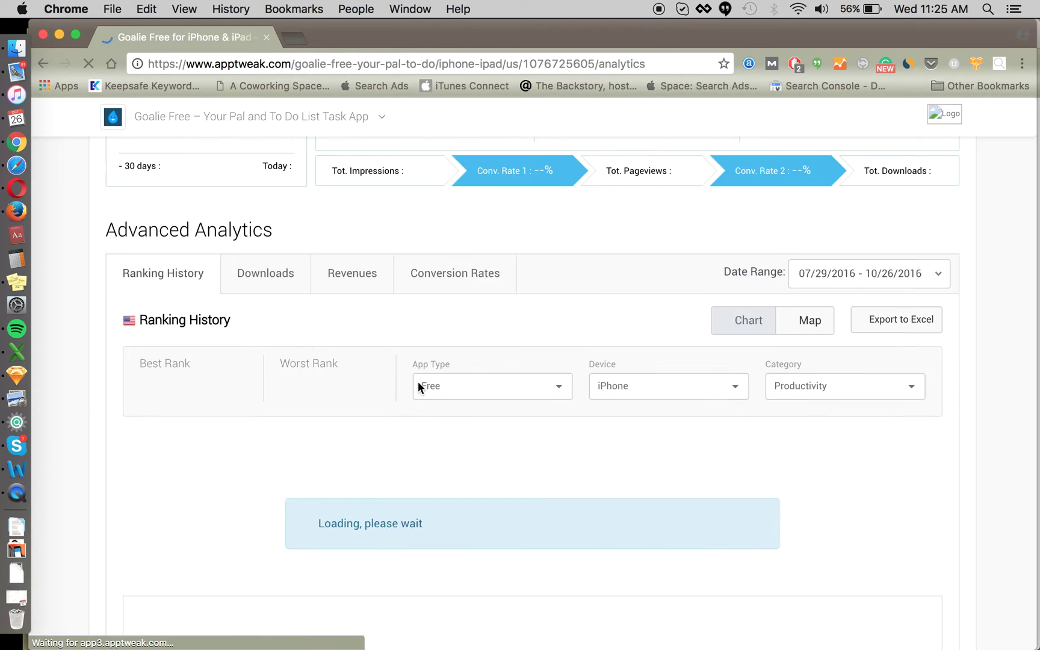
scroll(321, 384, up, 15)
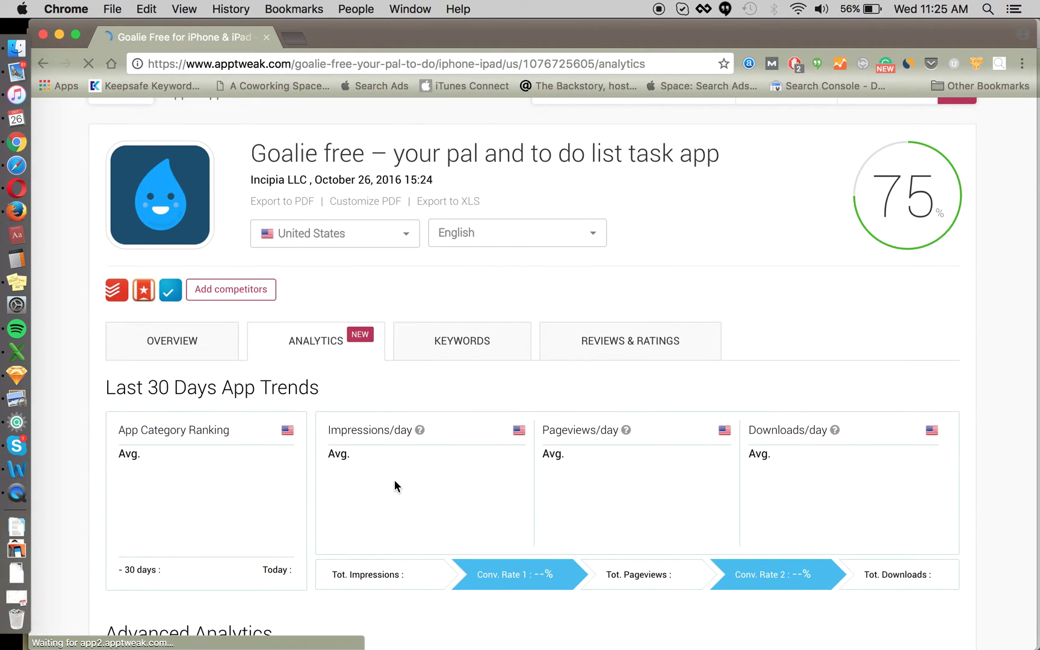
scroll(395, 479, down, 4)
scroll(499, 492, down, 4)
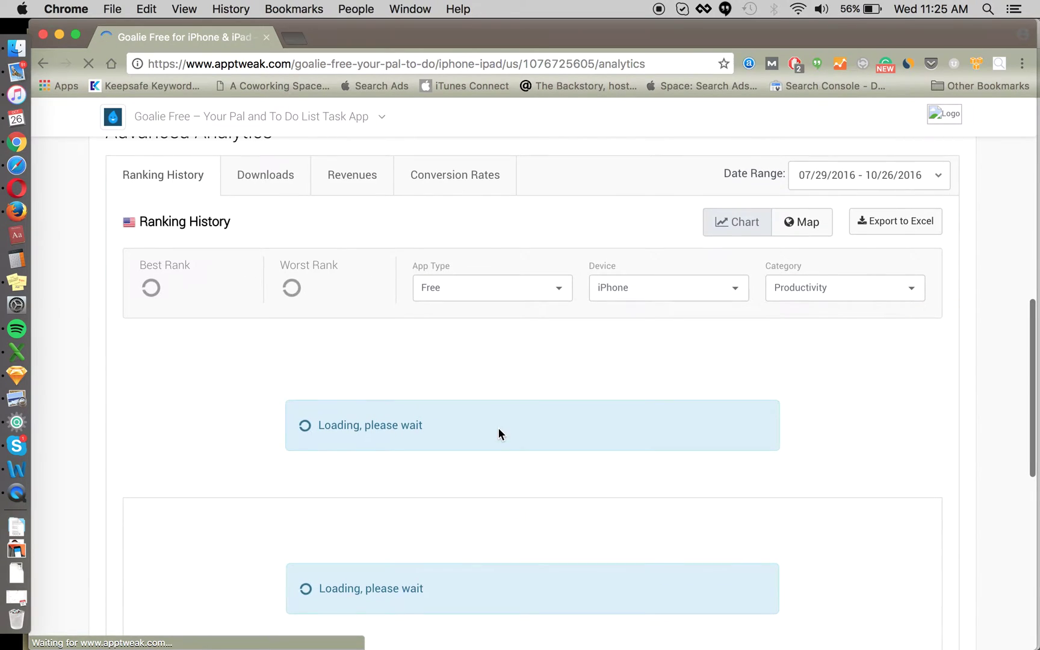
scroll(587, 290, up, 5)
scroll(506, 534, down, 4)
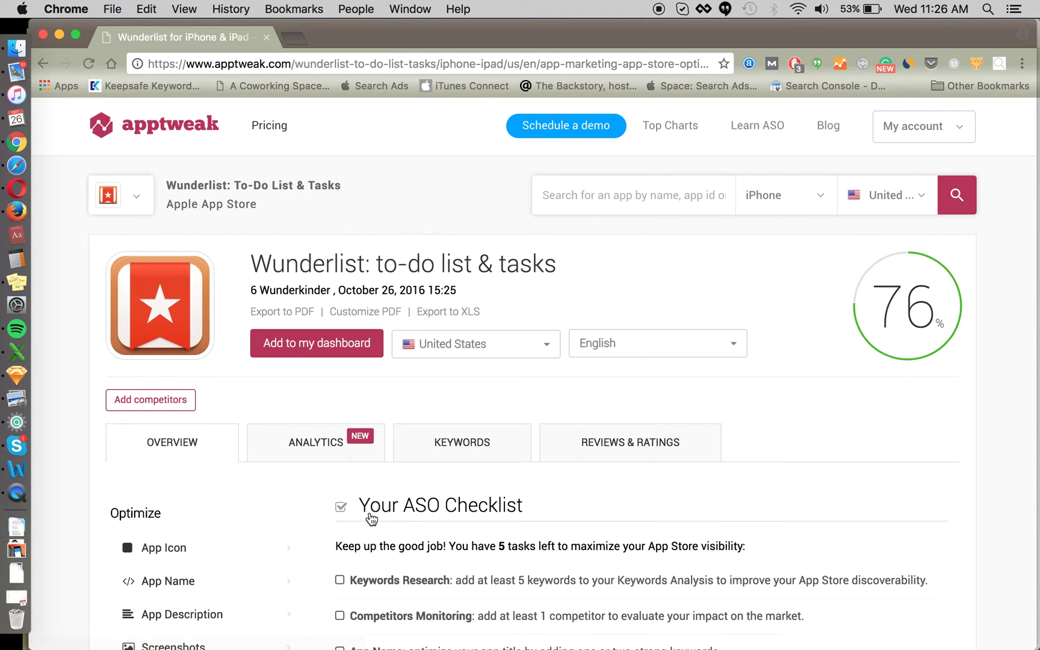
Step: Open the Wunderlist competitor page and look over its analytics
click(474, 452)
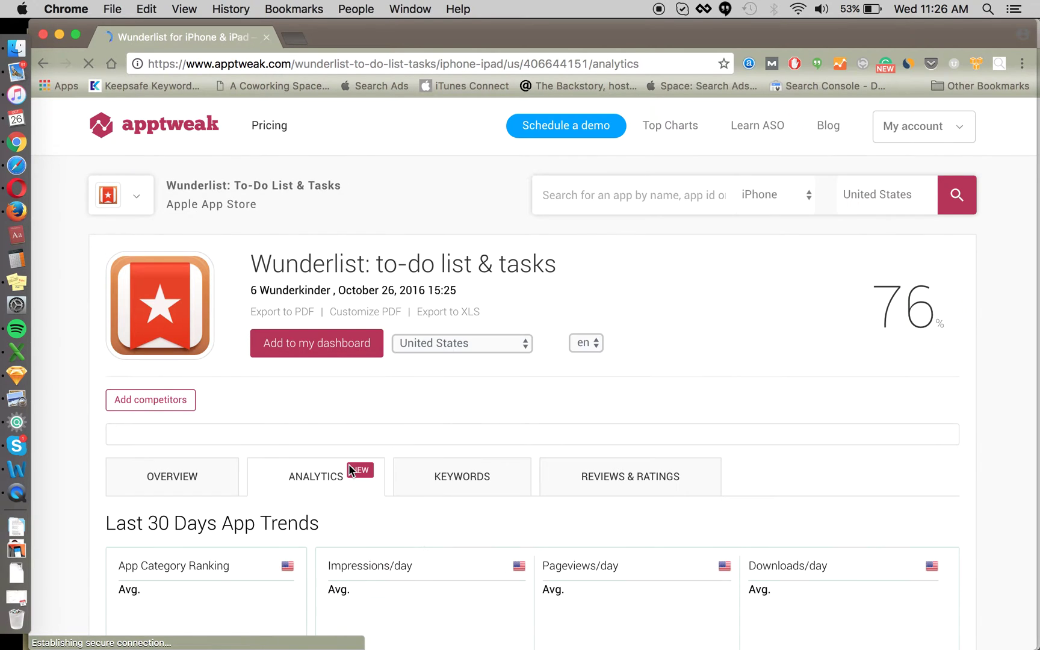
scroll(500, 433, down, 10)
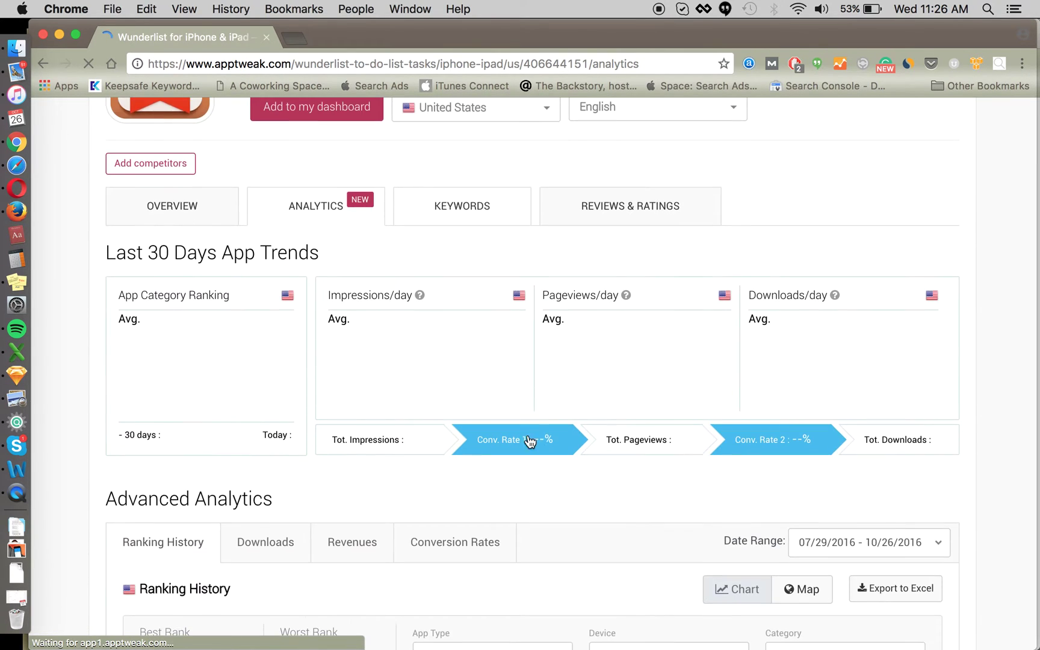
scroll(562, 466, down, 10)
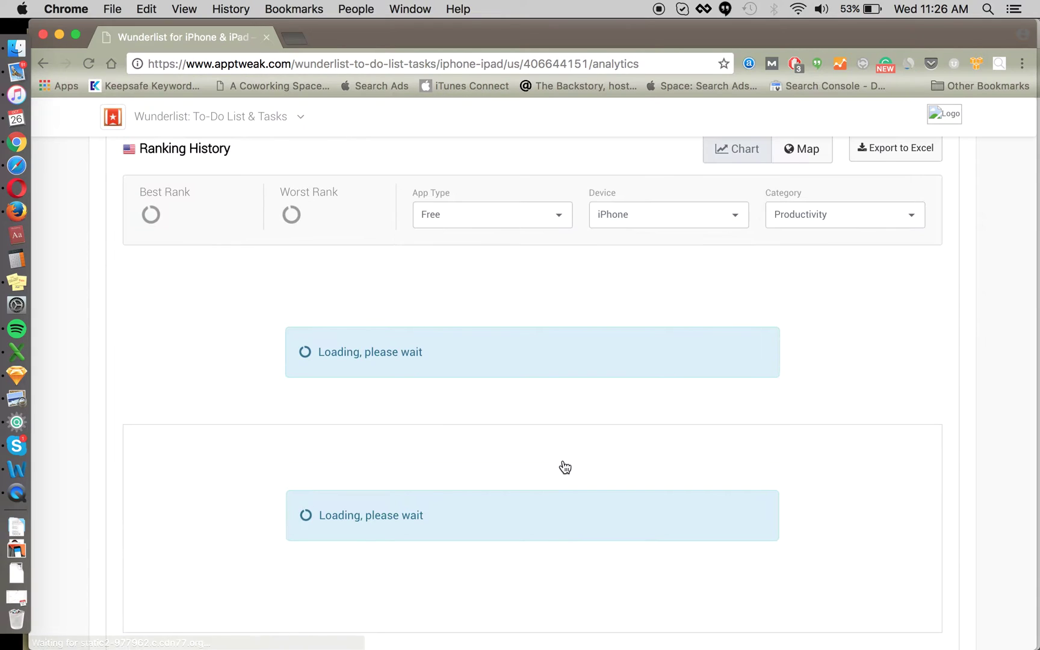
scroll(562, 459, up, 10)
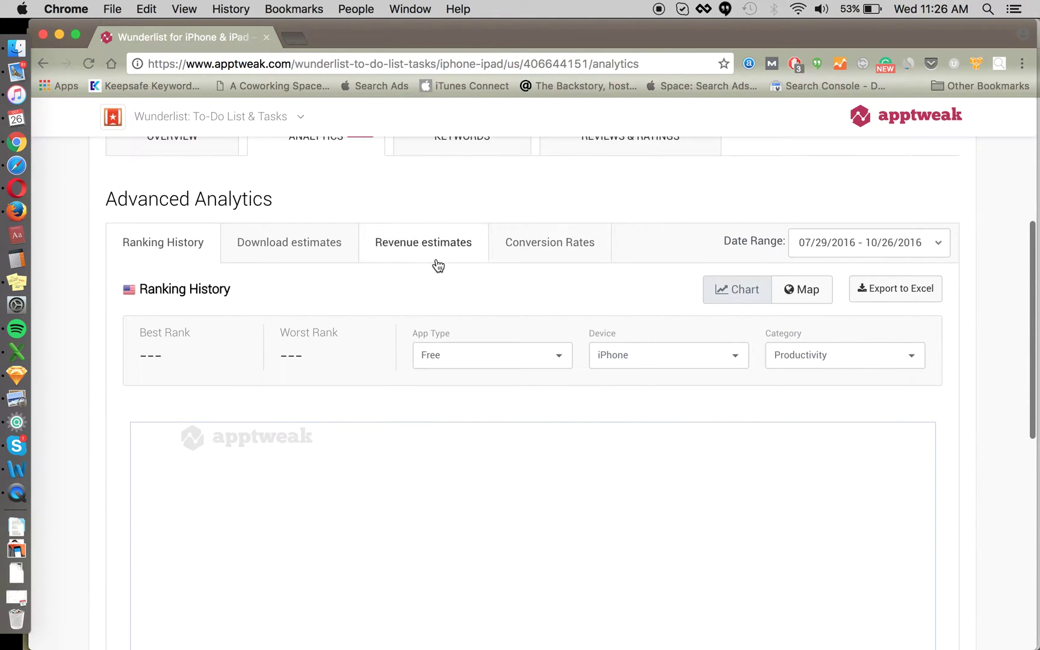
Step: Show Wunderlist's Download estimates, locked by a plan-upgrade notice for 07/29/2016–10/26/2016
click(334, 245)
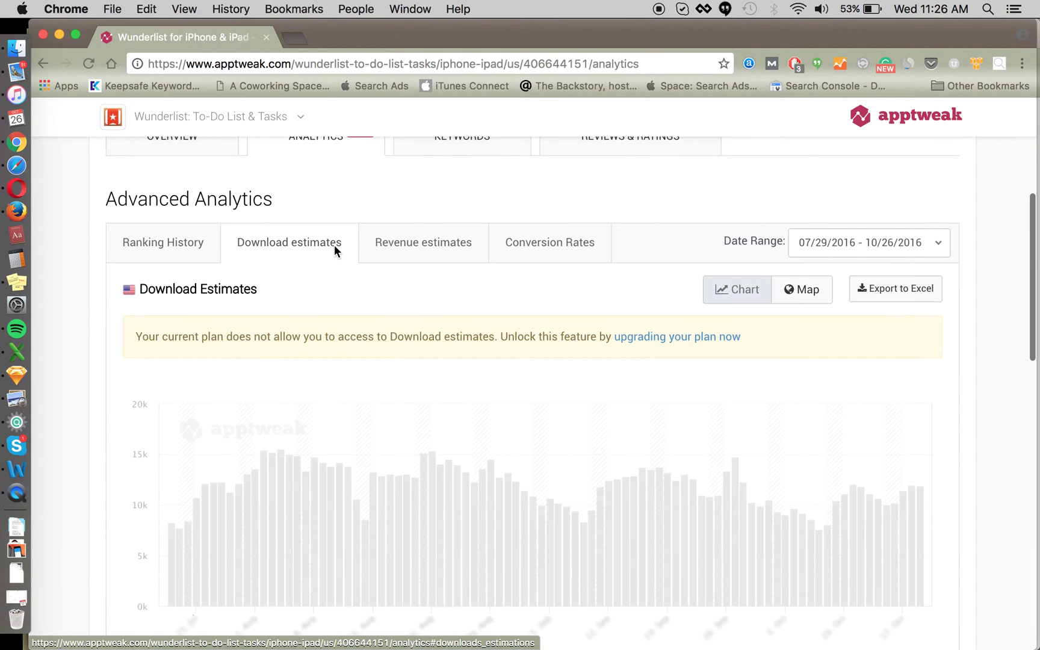
scroll(572, 298, down, 5)
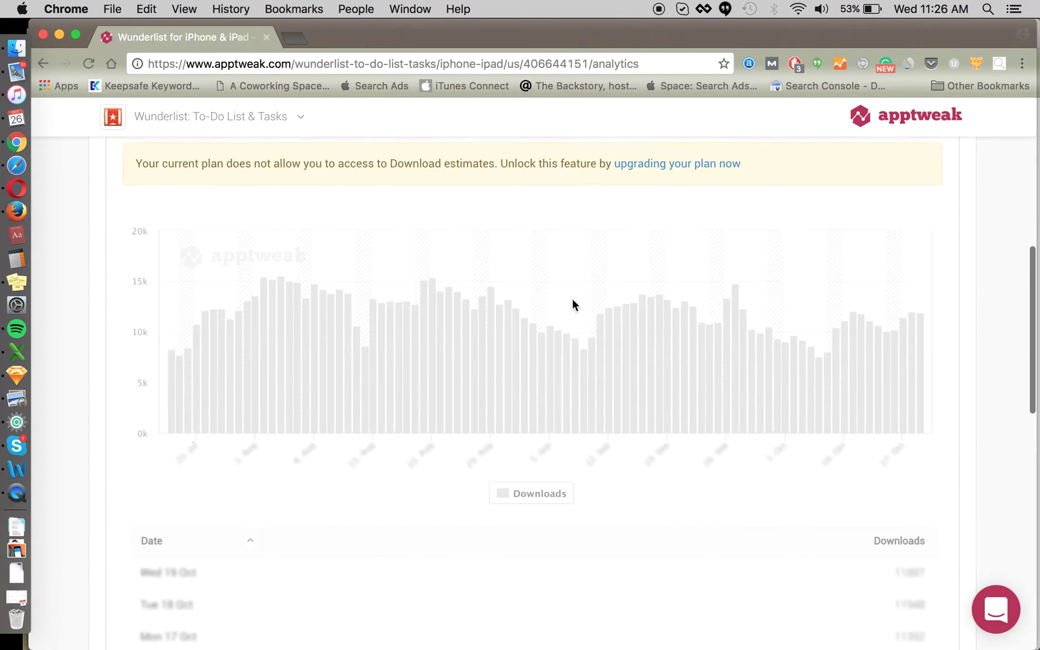
scroll(513, 383, up, 5)
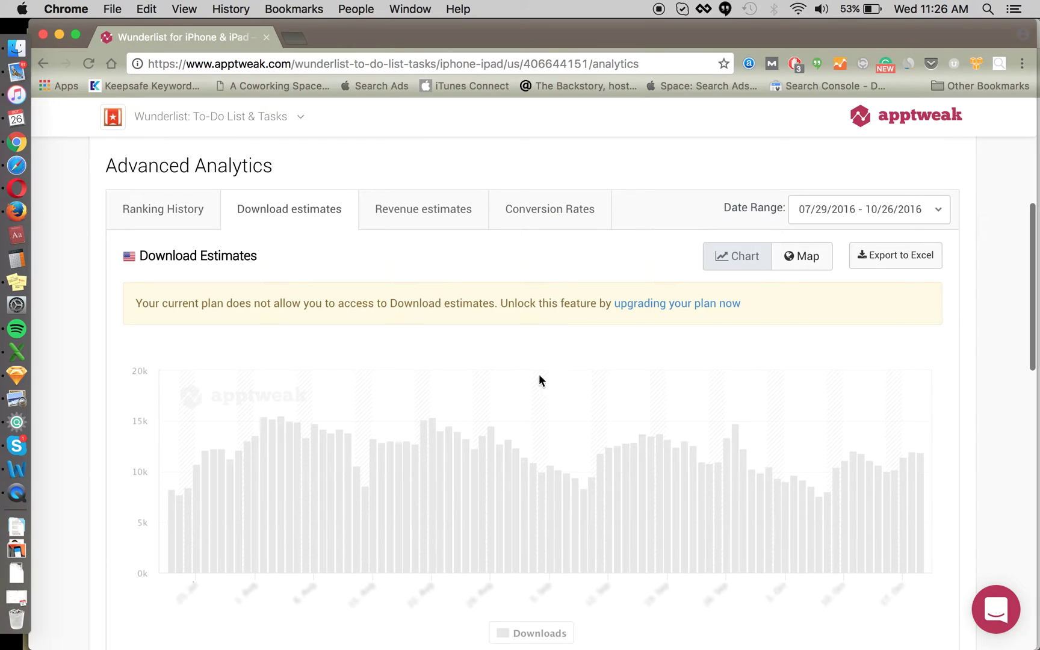
scroll(522, 380, up, 1)
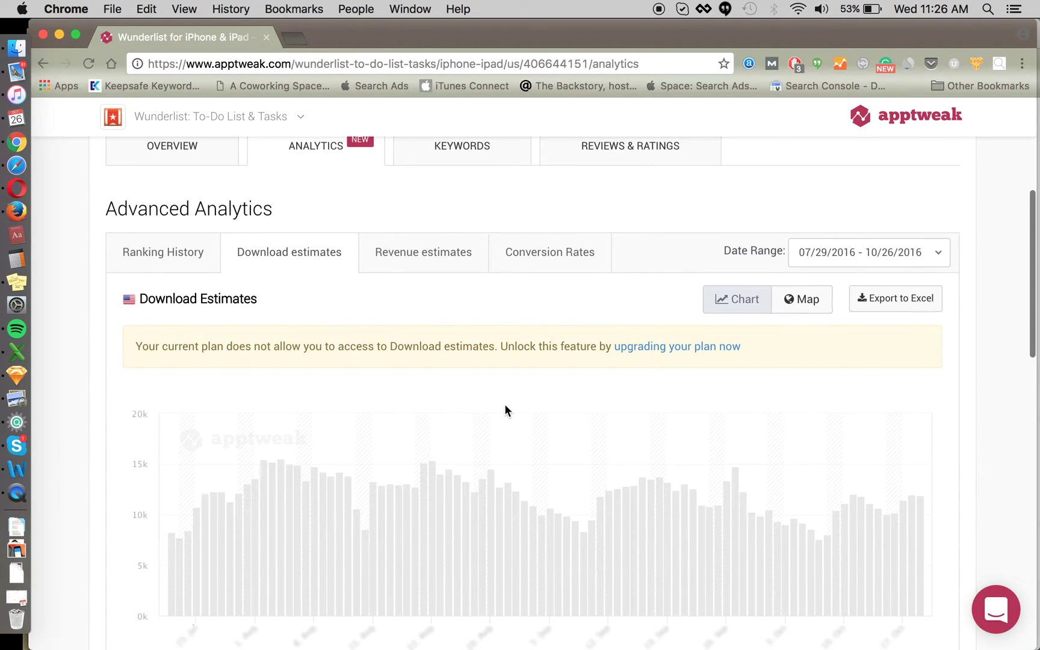
scroll(505, 404, down, 1)
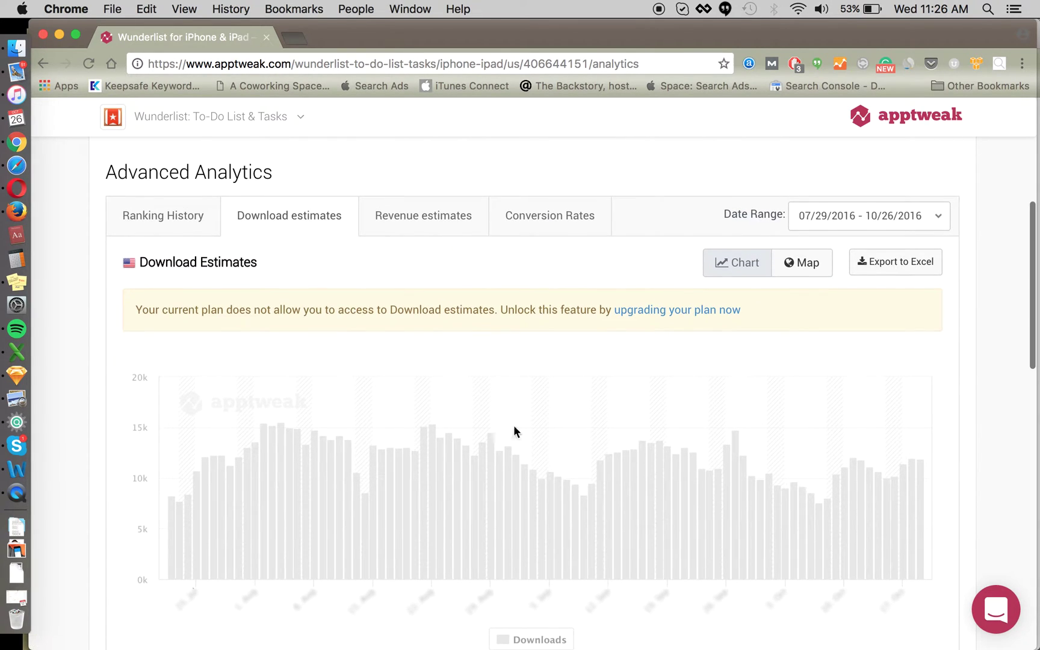
scroll(512, 446, down, 6)
scroll(512, 467, down, 8)
scroll(512, 467, up, 15)
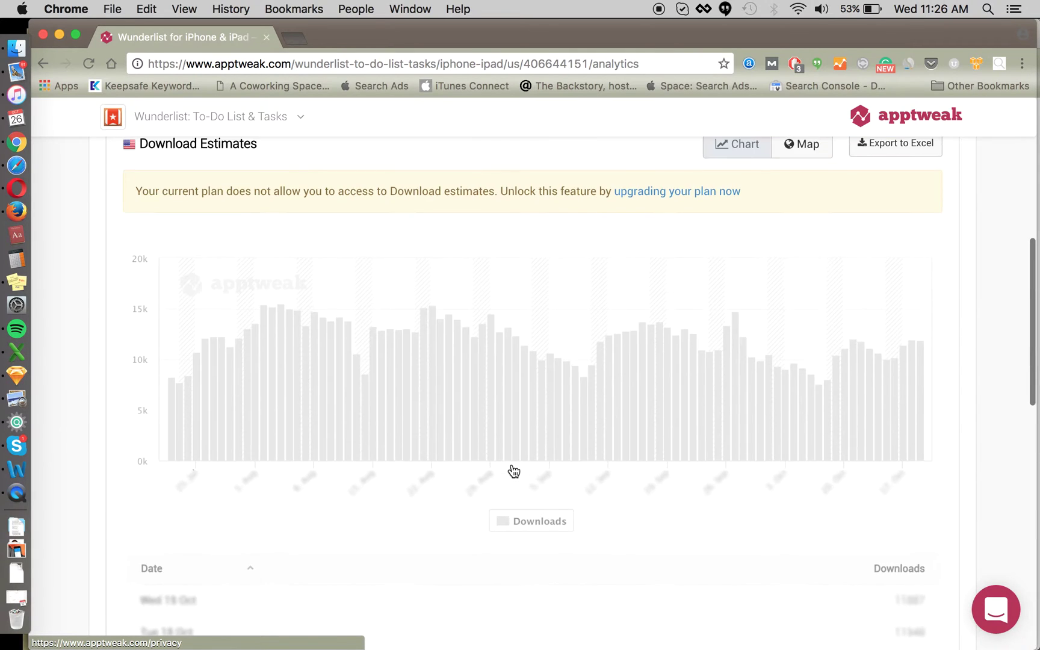
scroll(511, 463, down, 1)
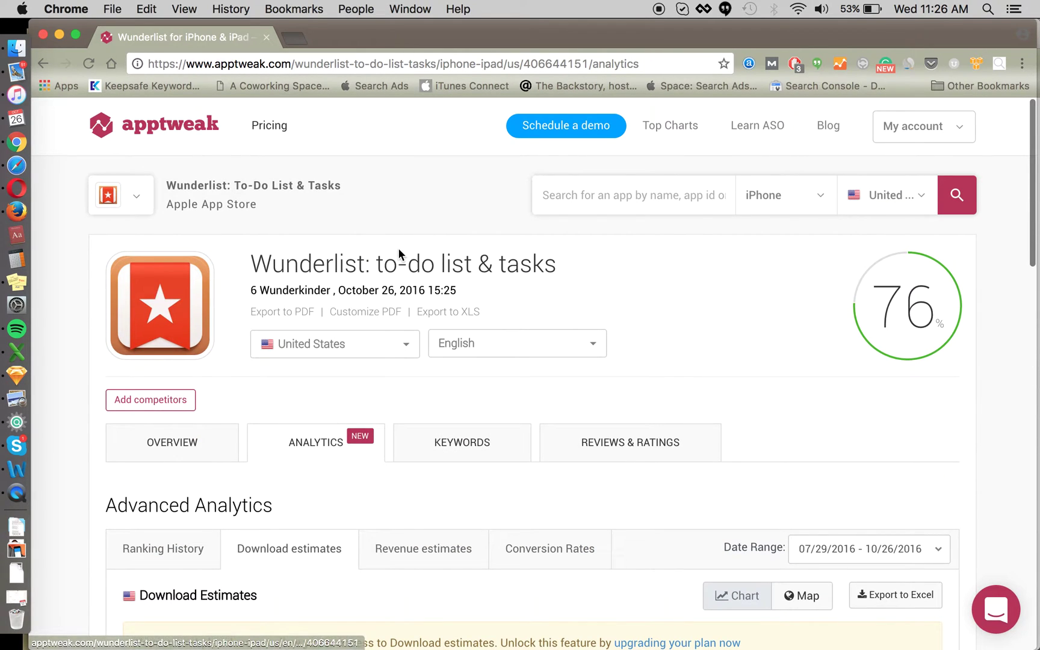
click(136, 195)
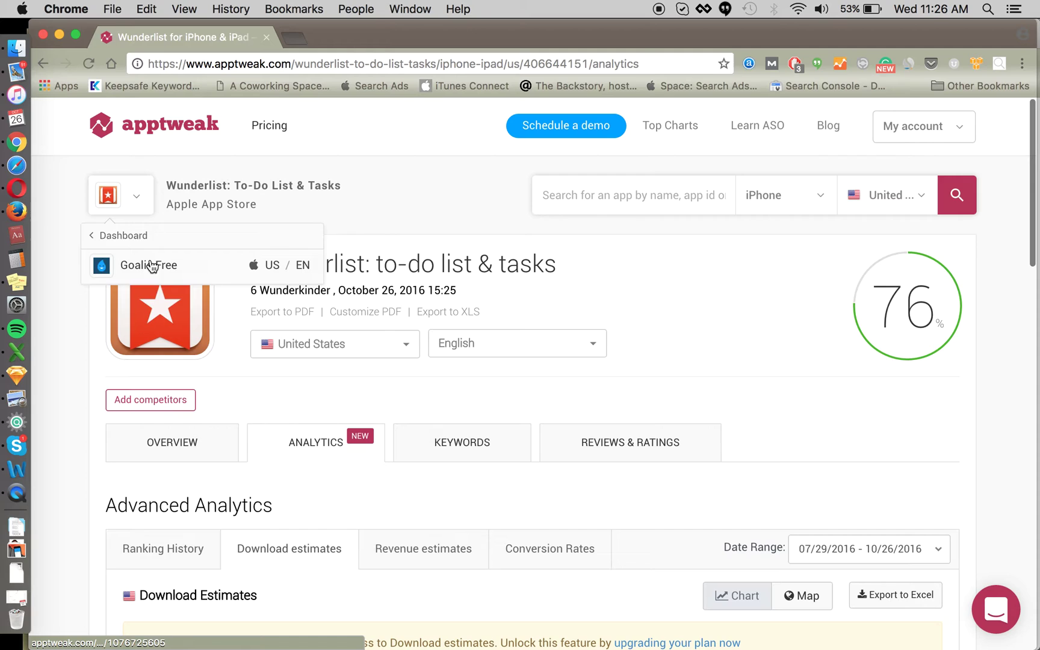
Step: Switch back to Goalie Free and bring up its Keywords Analysis table
click(148, 263)
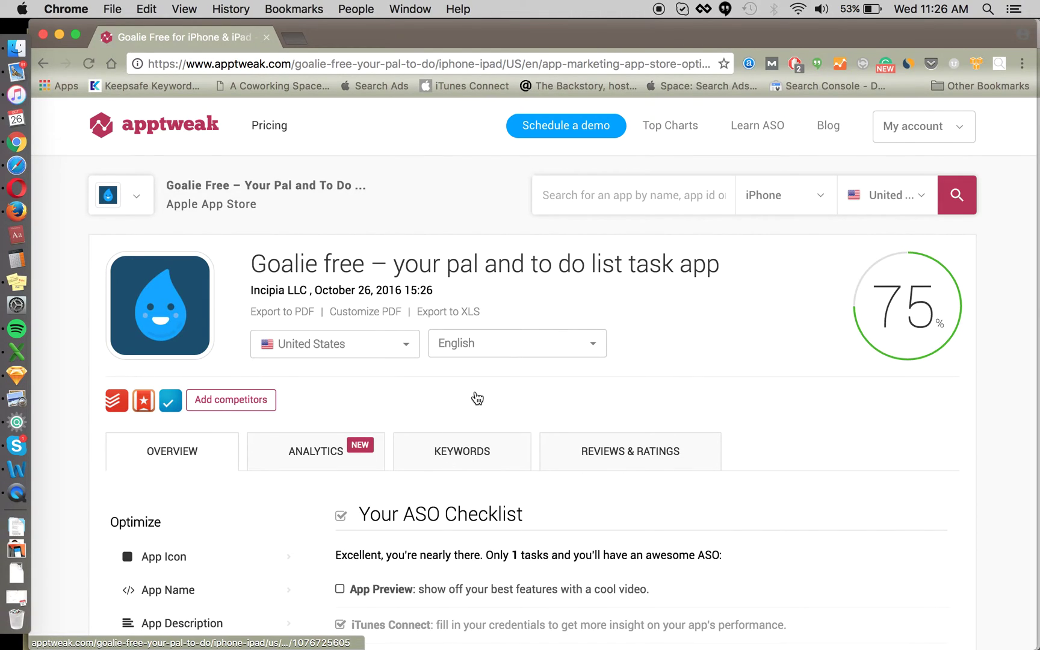
click(467, 459)
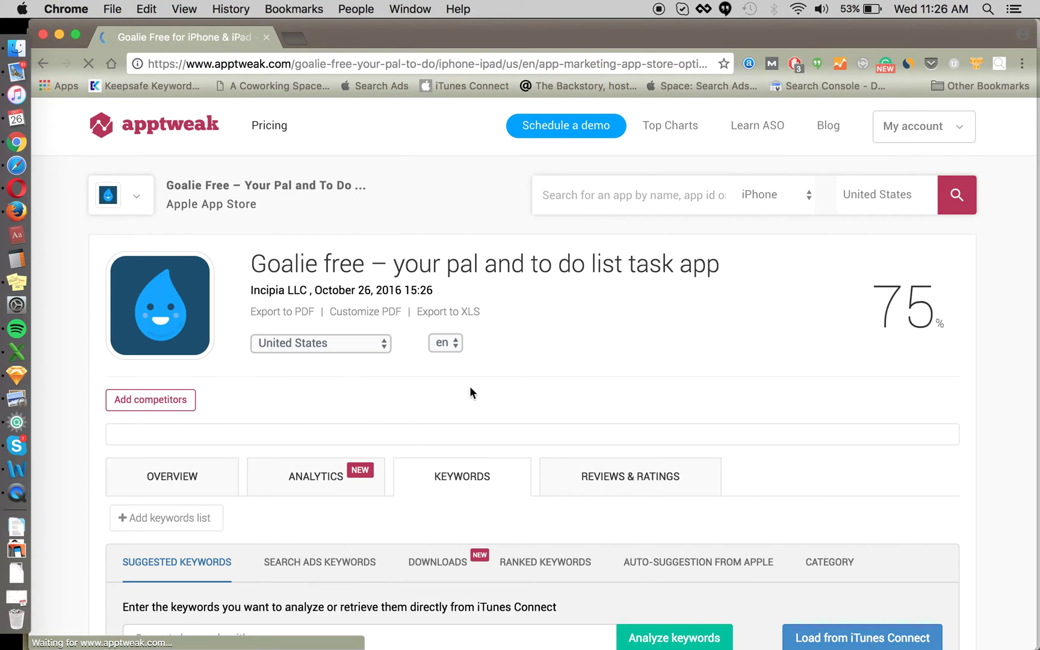
scroll(470, 386, down, 5)
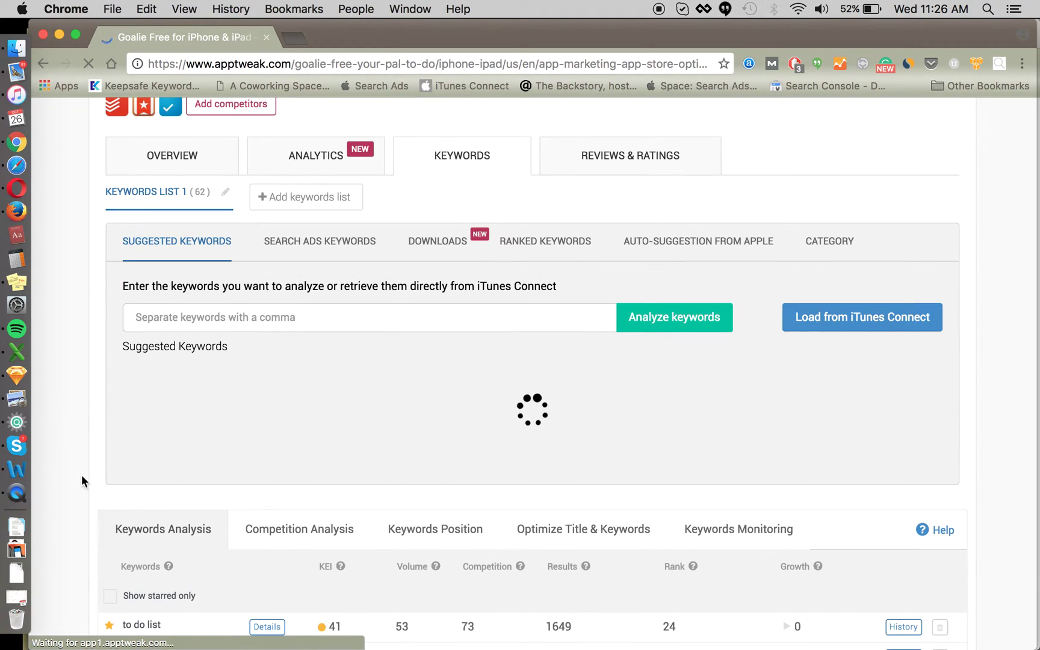
scroll(96, 480, down, 5)
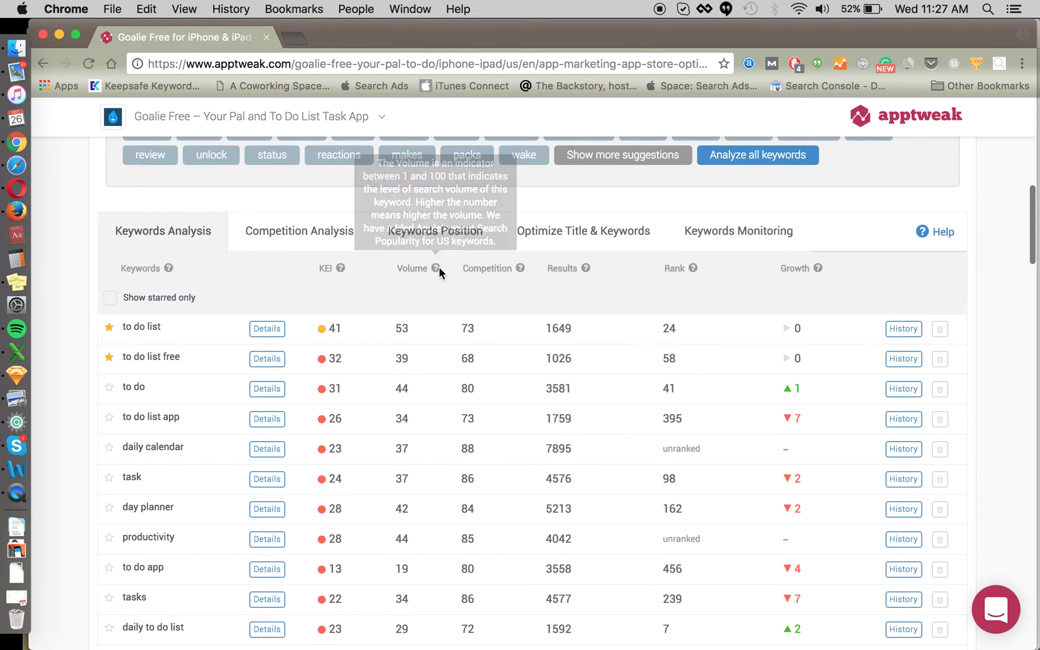
Step: Star the keywords "to do" and "to do list app" in Keywords Analysis
mouse_move(436, 269)
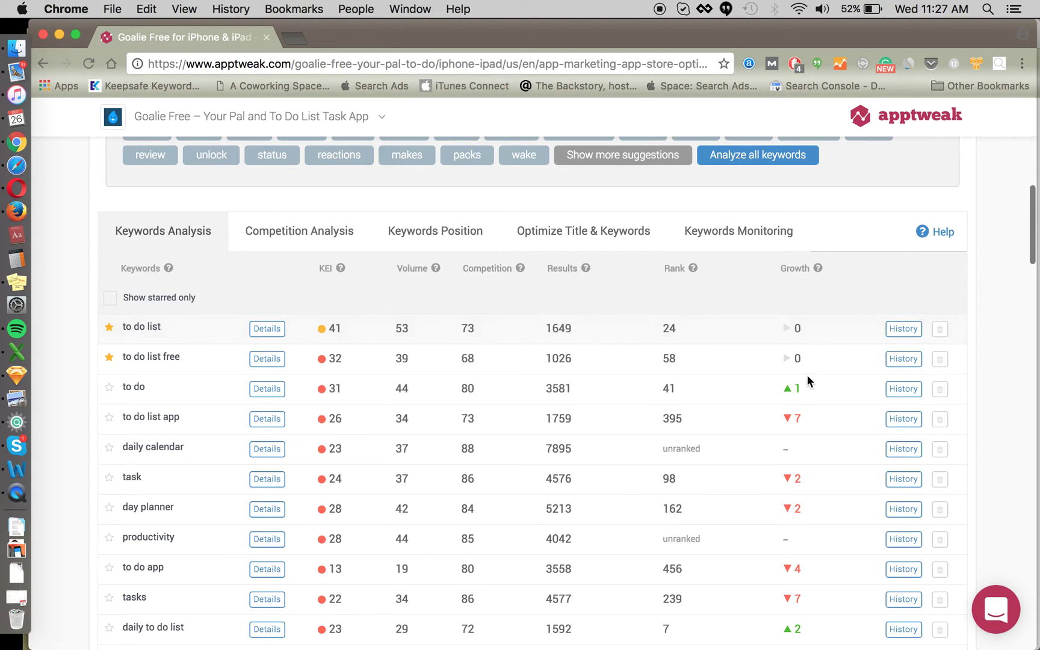
click(112, 387)
scroll(190, 420, down, 2)
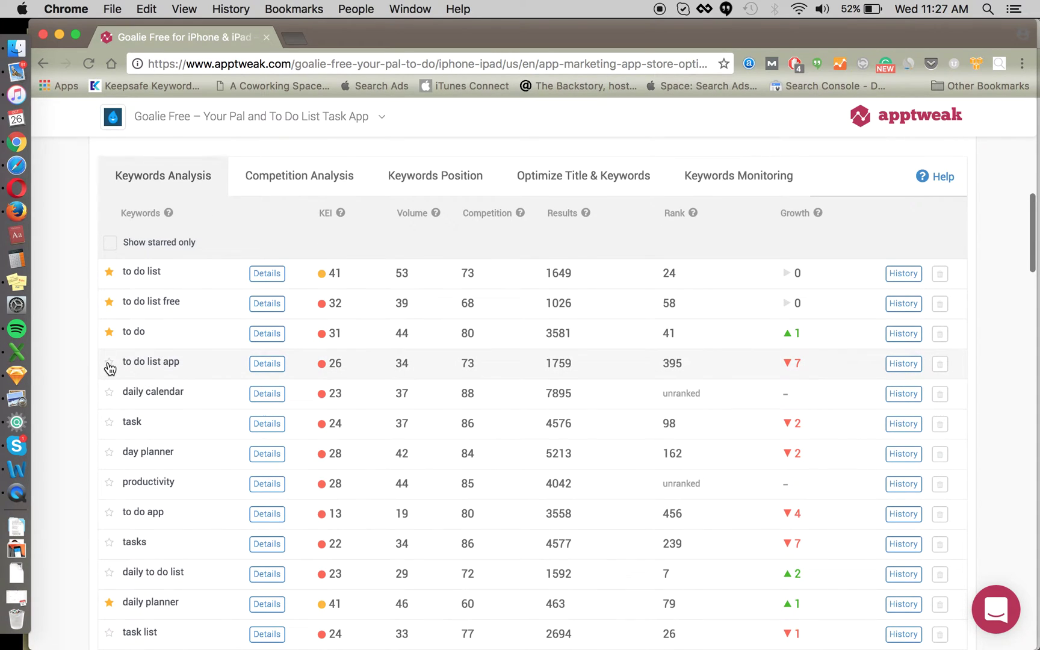
click(109, 366)
Step: Scroll between the Keywords Rankings History chart and the Suggested Keywords panel
scroll(309, 415, down, 15)
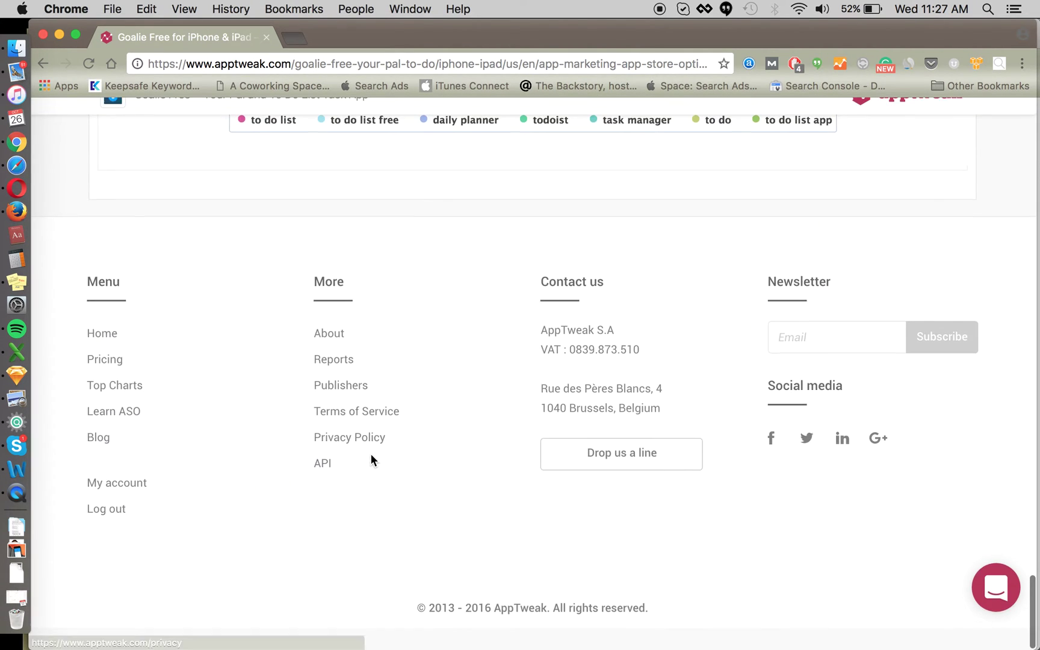
scroll(371, 453, up, 15)
scroll(373, 455, down, 4)
scroll(736, 361, up, 2)
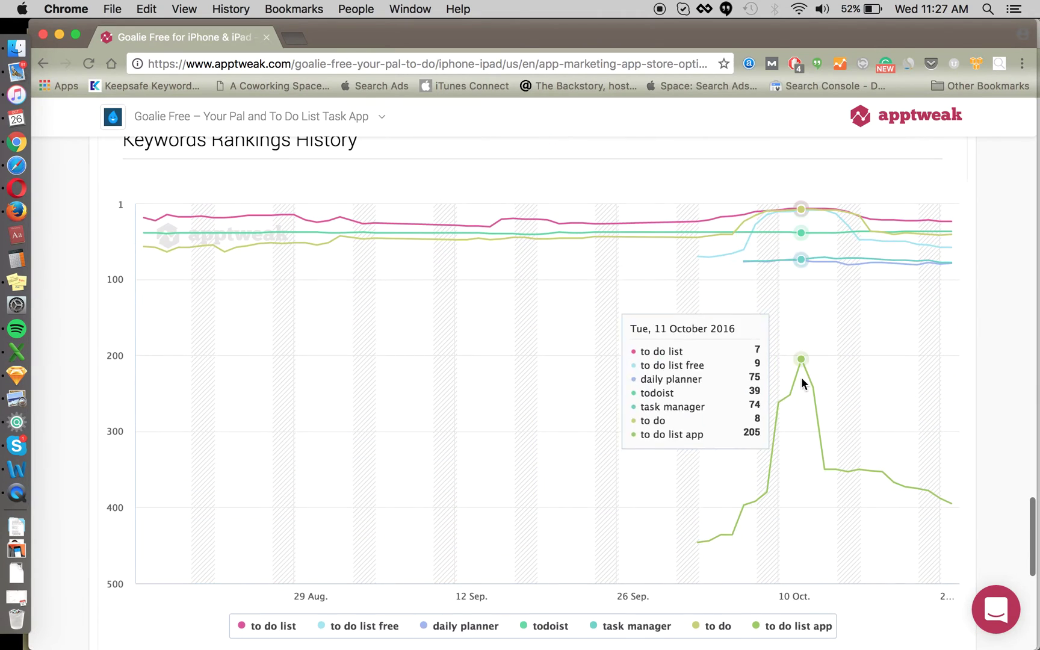
scroll(824, 385, up, 2)
scroll(776, 445, up, 2)
scroll(782, 451, down, 2)
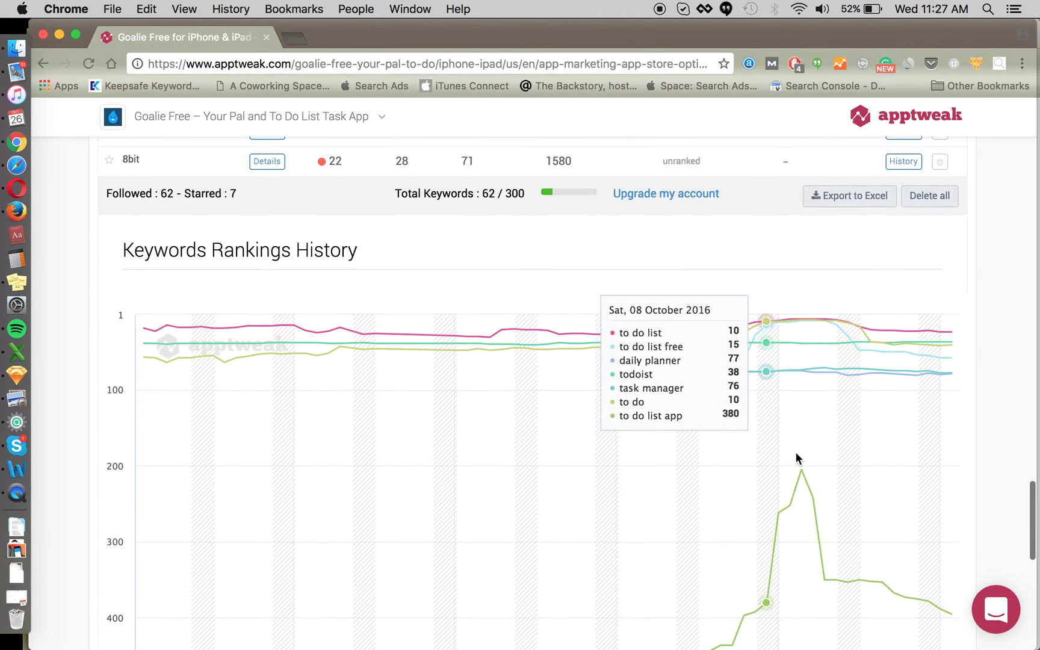
scroll(570, 361, up, 5)
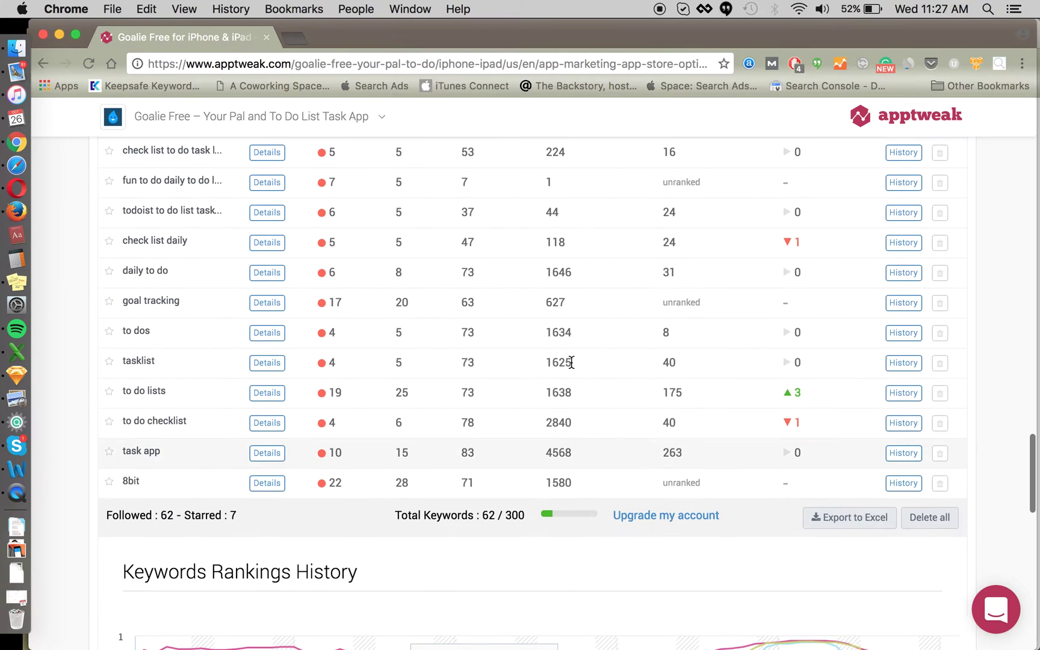
scroll(571, 361, up, 15)
scroll(415, 415, down, 3)
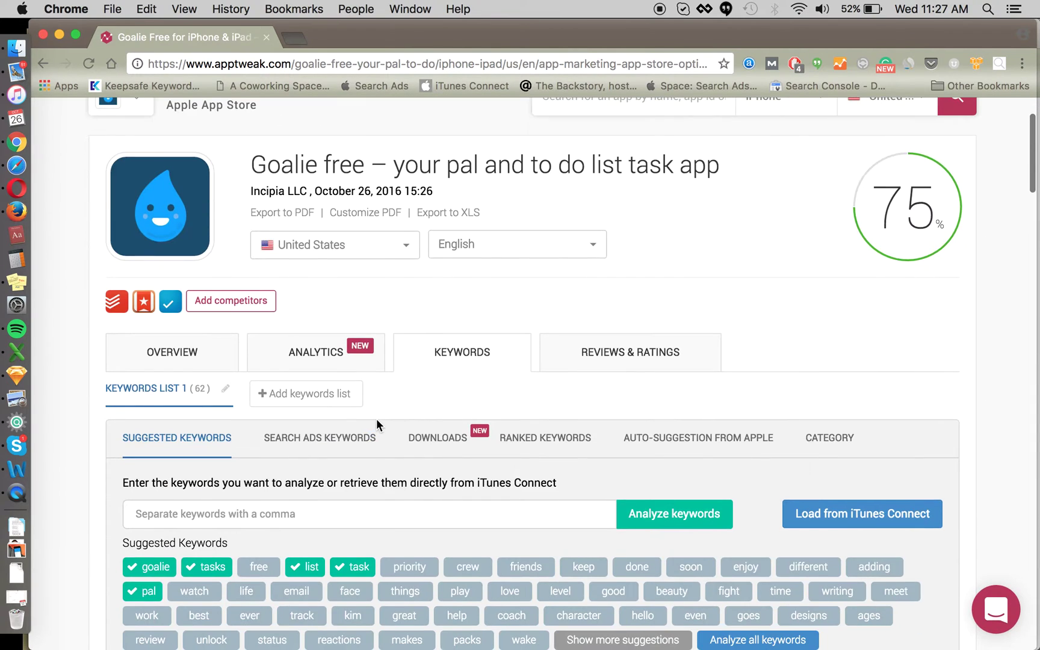
scroll(377, 421, down, 3)
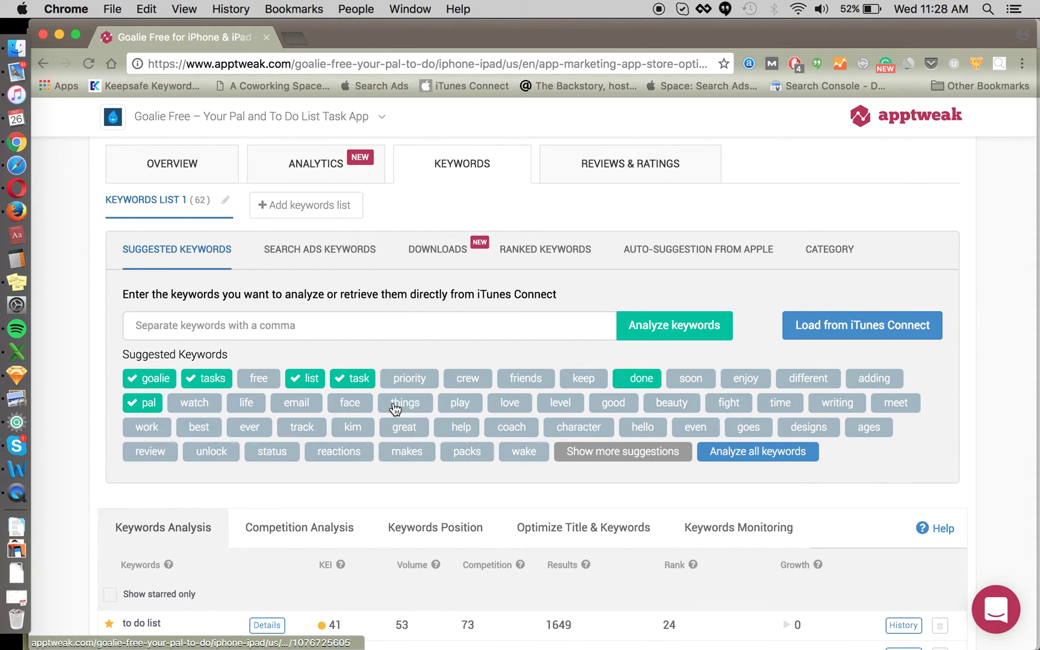
Step: Add the suggested keywords priority, work and reactions, and reveal more suggestions
click(406, 380)
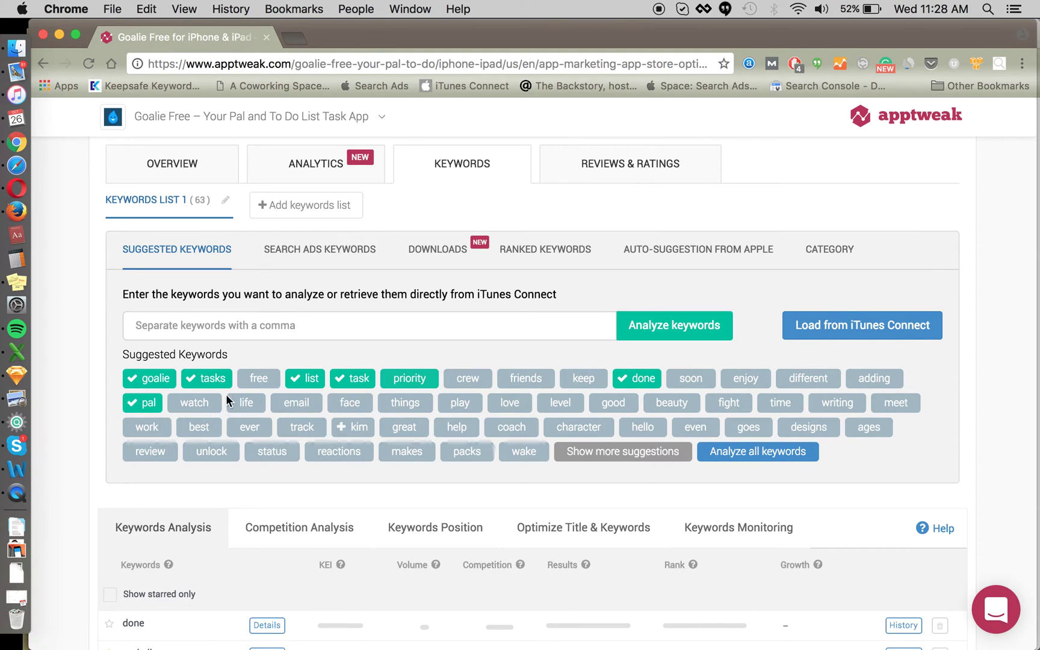
click(161, 428)
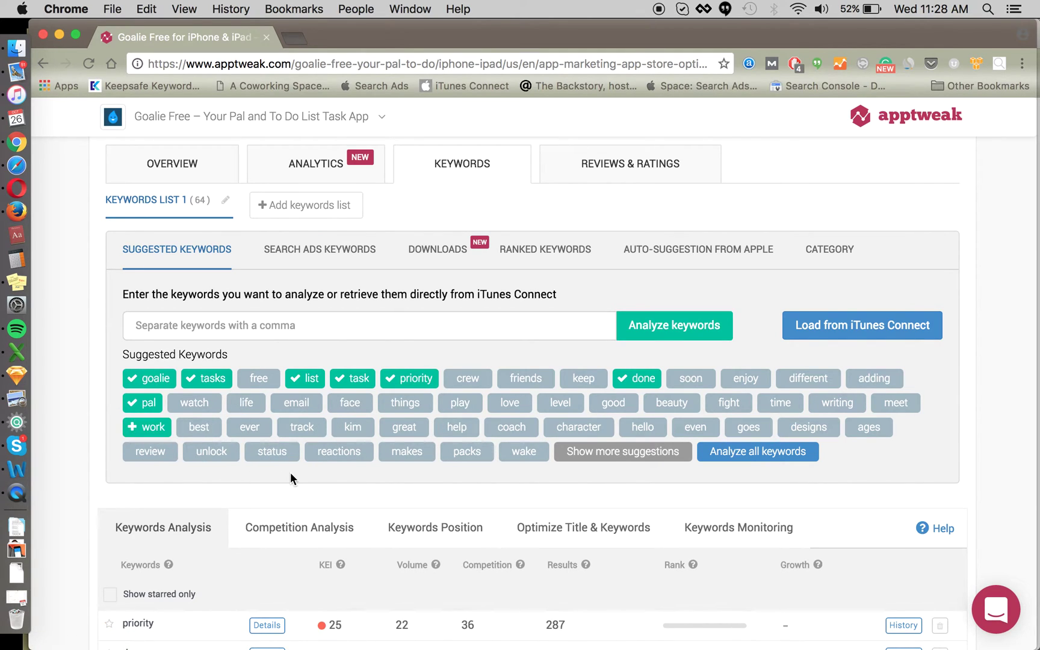
click(338, 455)
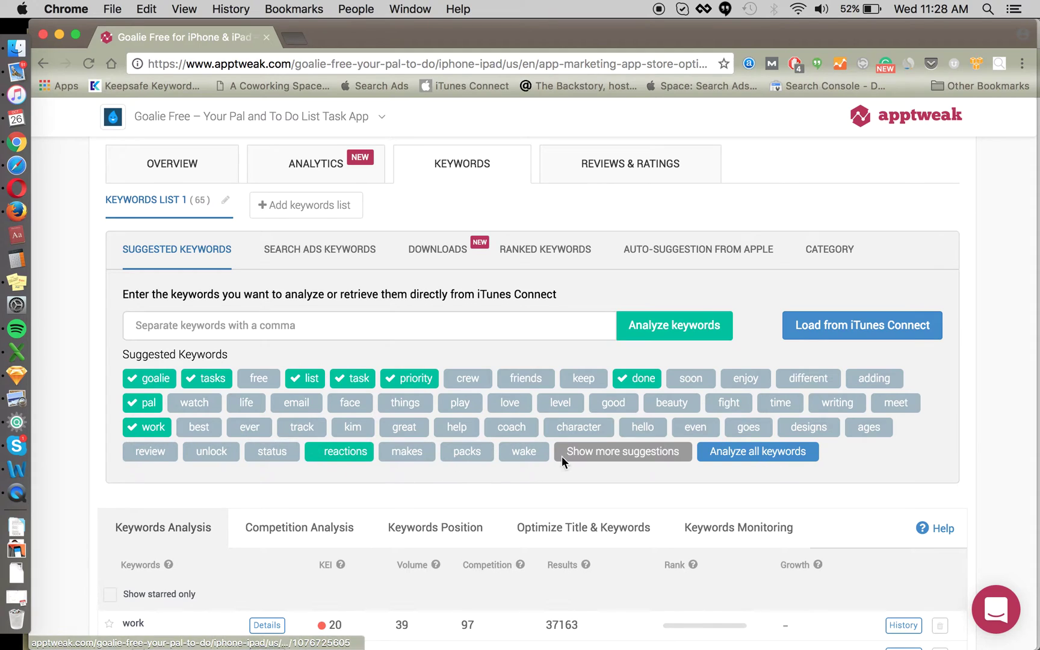
click(602, 456)
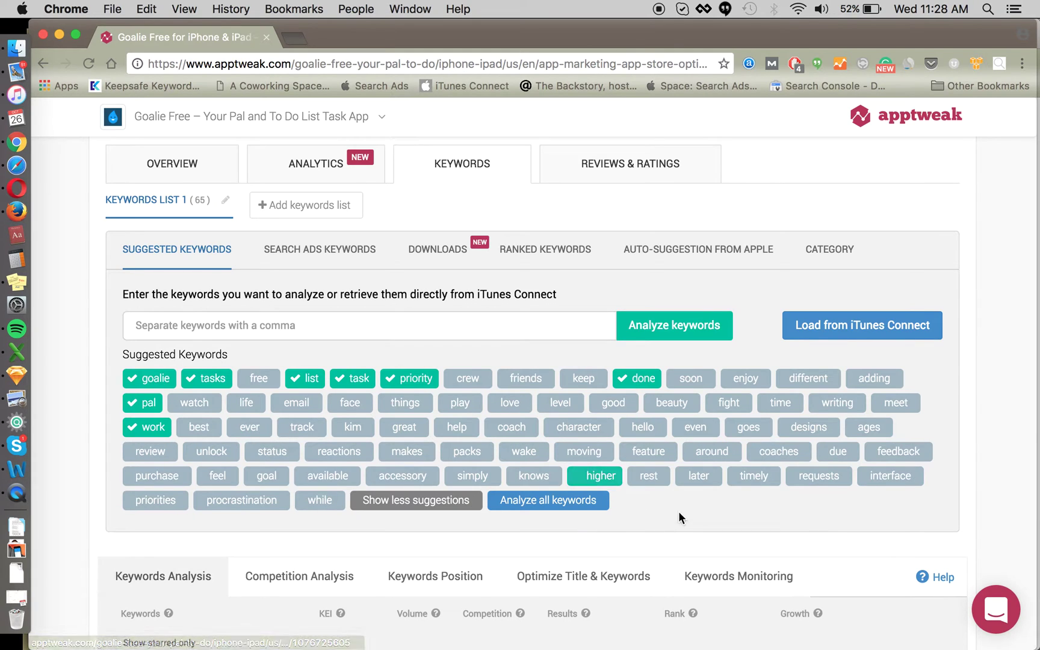
Step: Show Goalie Free's Search Ads Keywords with Apple-recommended keywords
scroll(422, 277, up, 1)
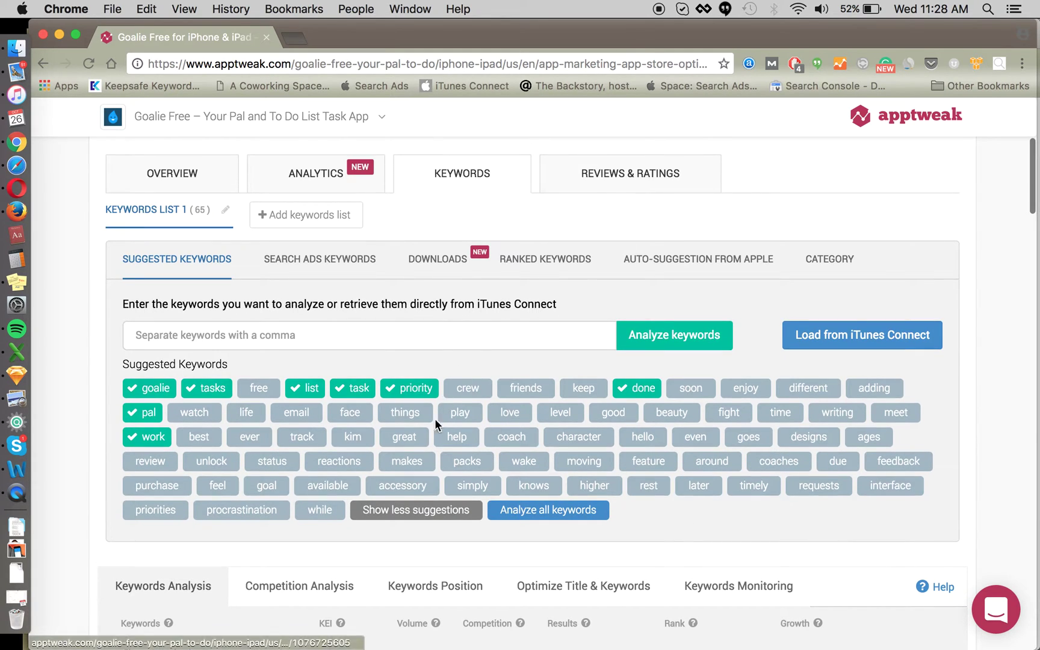
scroll(87, 403, down, 2)
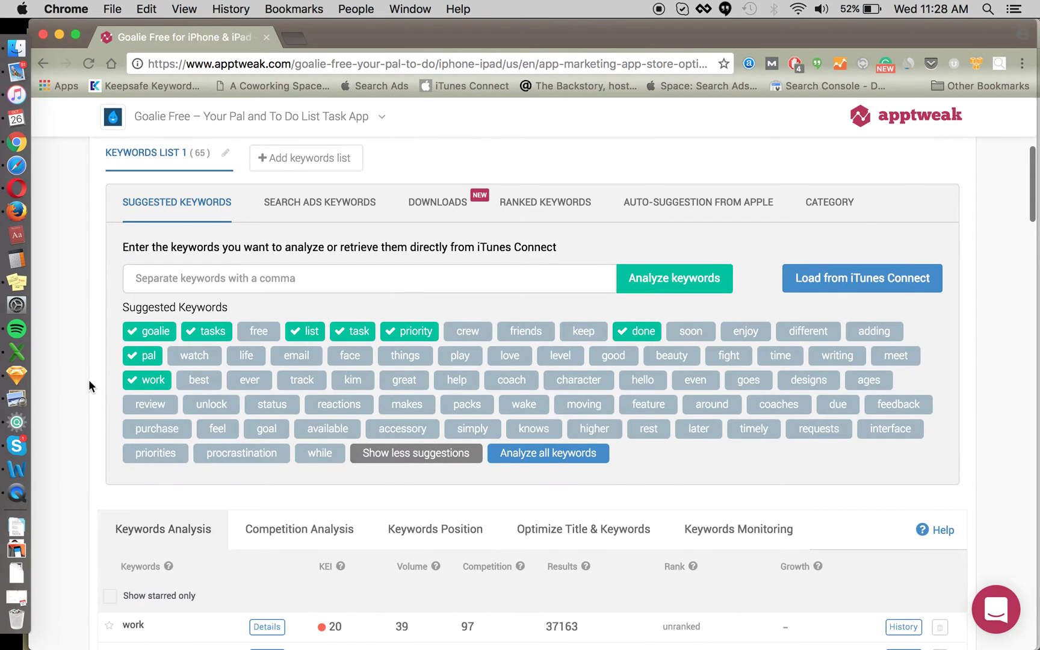
scroll(88, 379, up, 3)
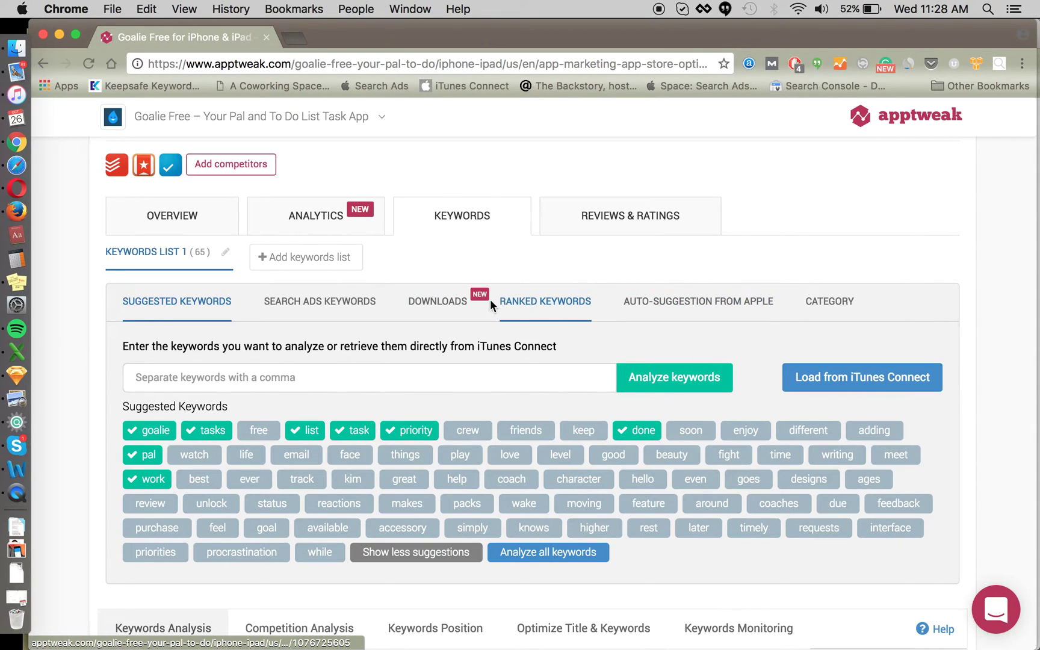
click(334, 320)
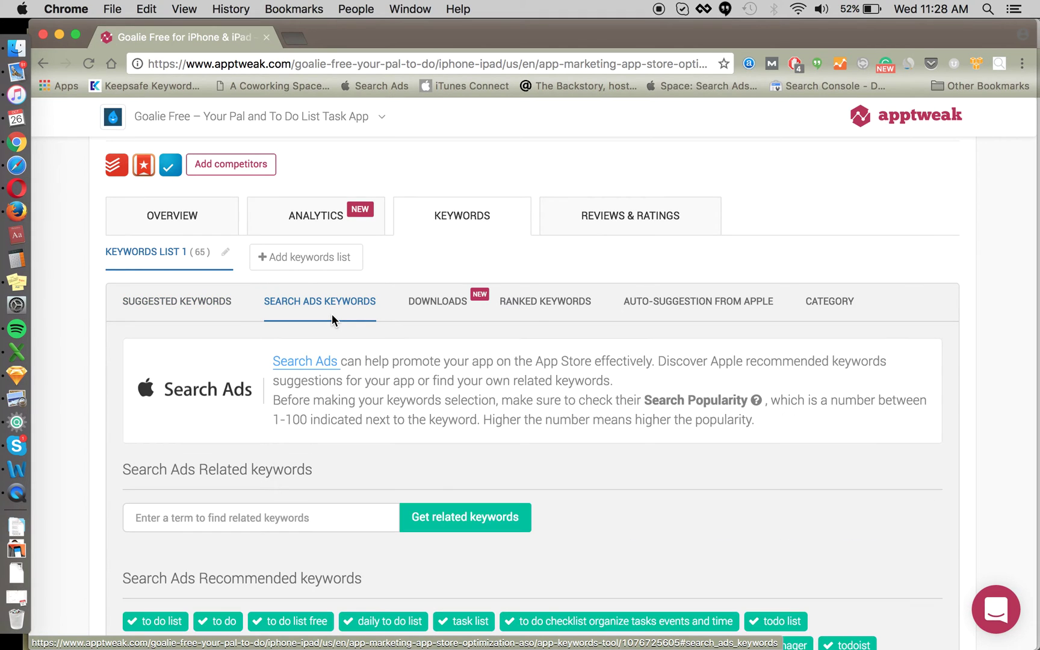
Step: Fetch Search Ads related keywords for "to do"
scroll(337, 319, down, 4)
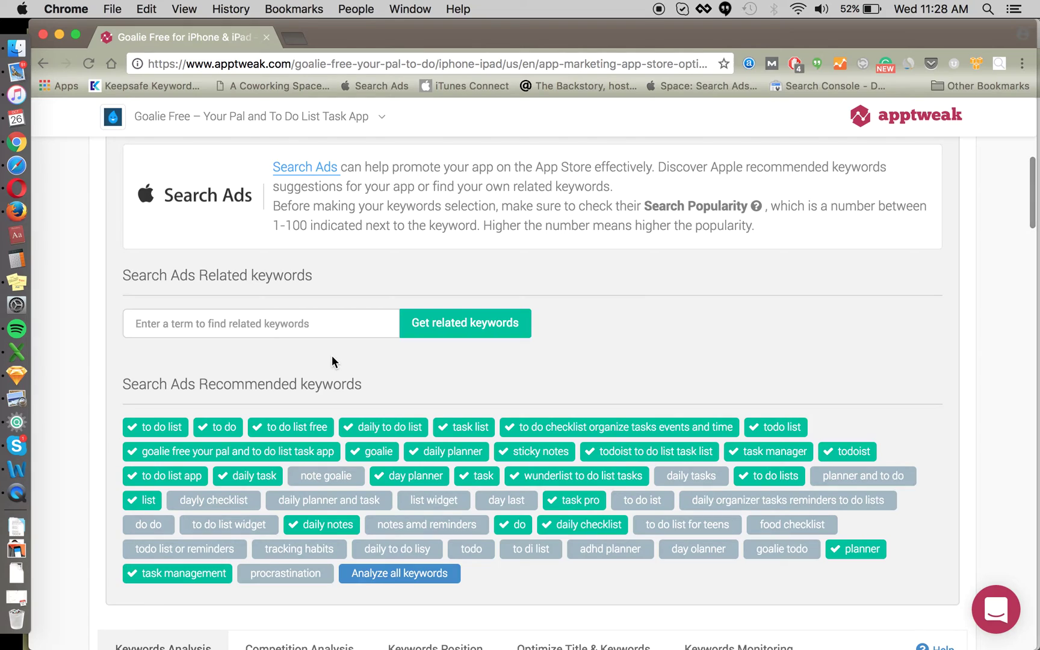
click(310, 329)
text(tod)
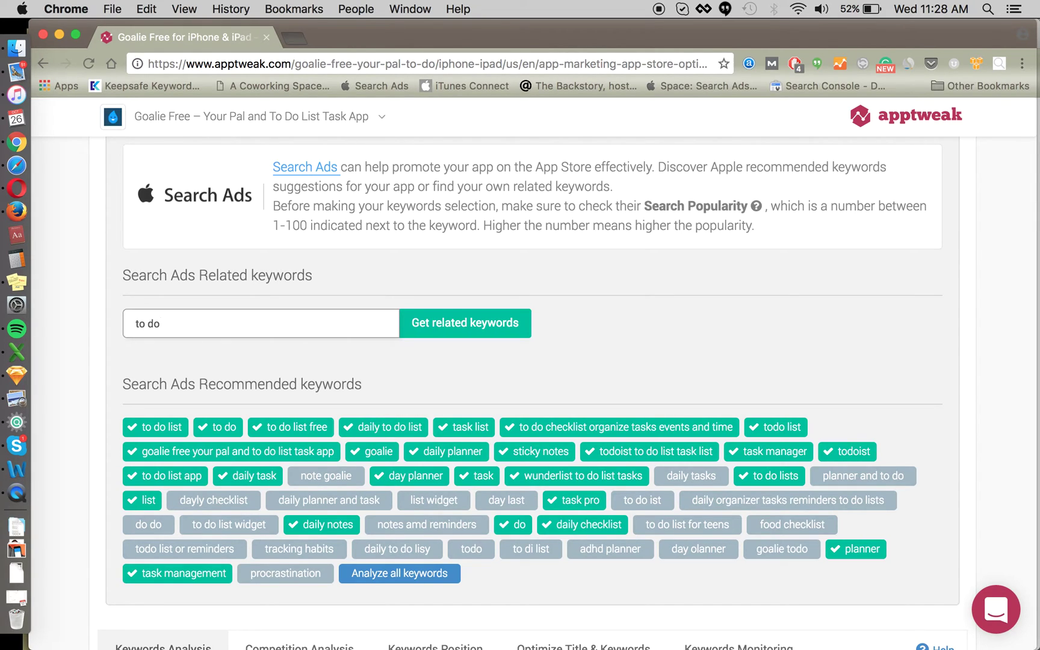
key(Return)
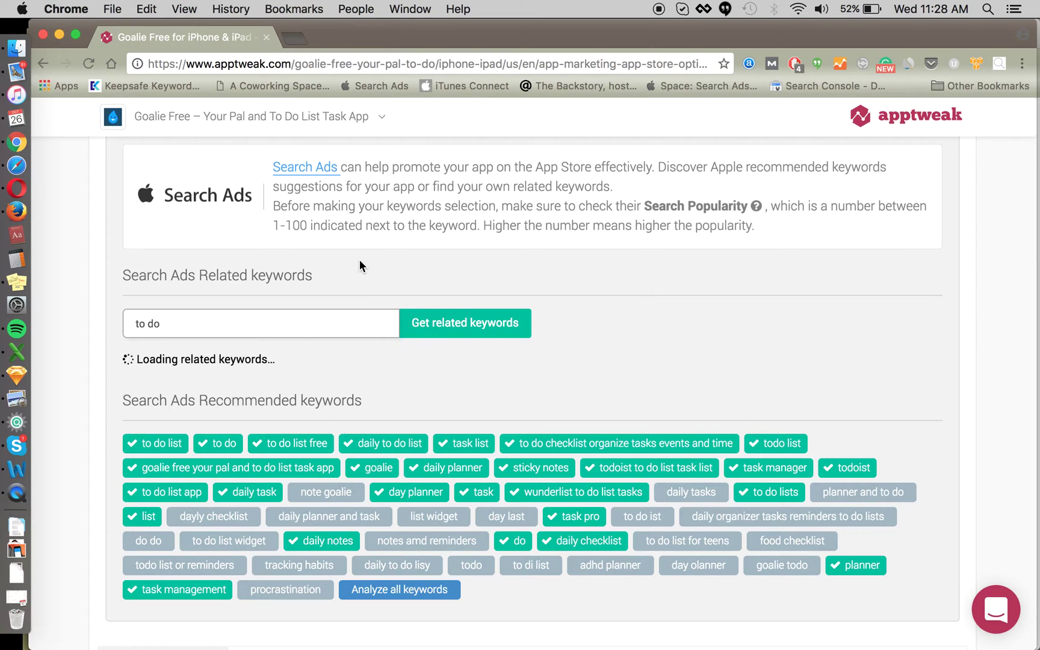
Step: Browse the related keywords and add "day planner" to the keyword list
scroll(312, 313, up, 3)
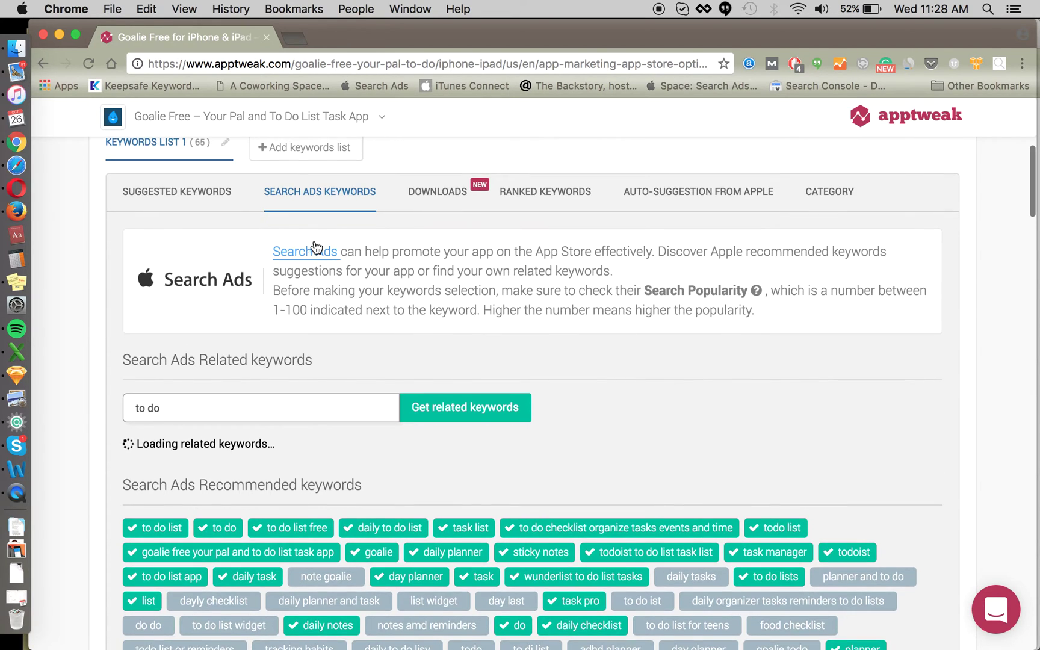
scroll(307, 316, down, 2)
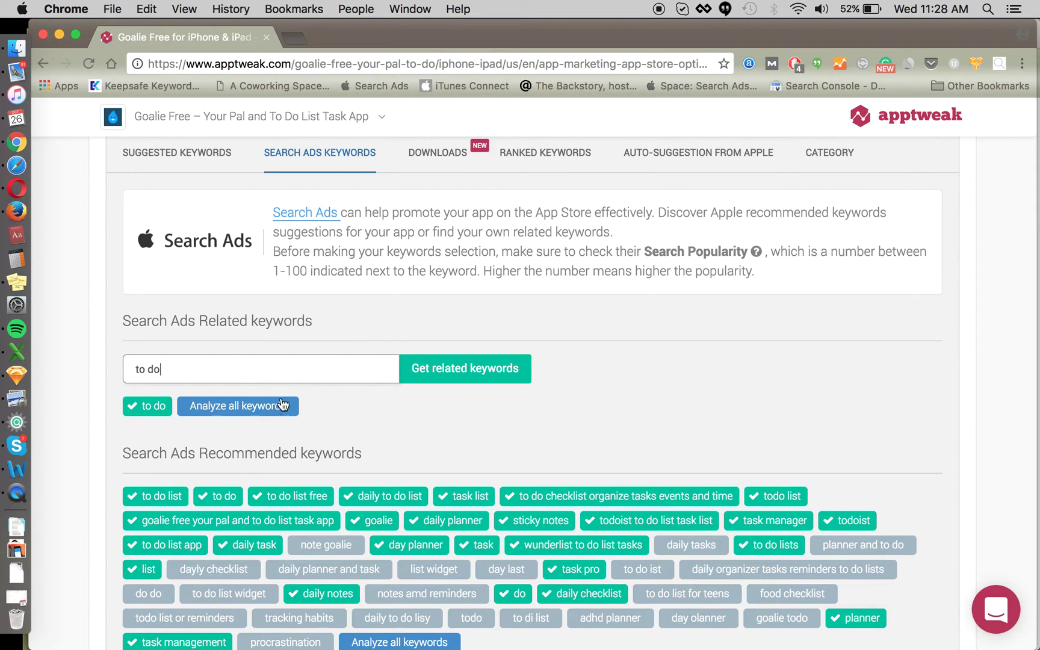
scroll(198, 397, up, 2)
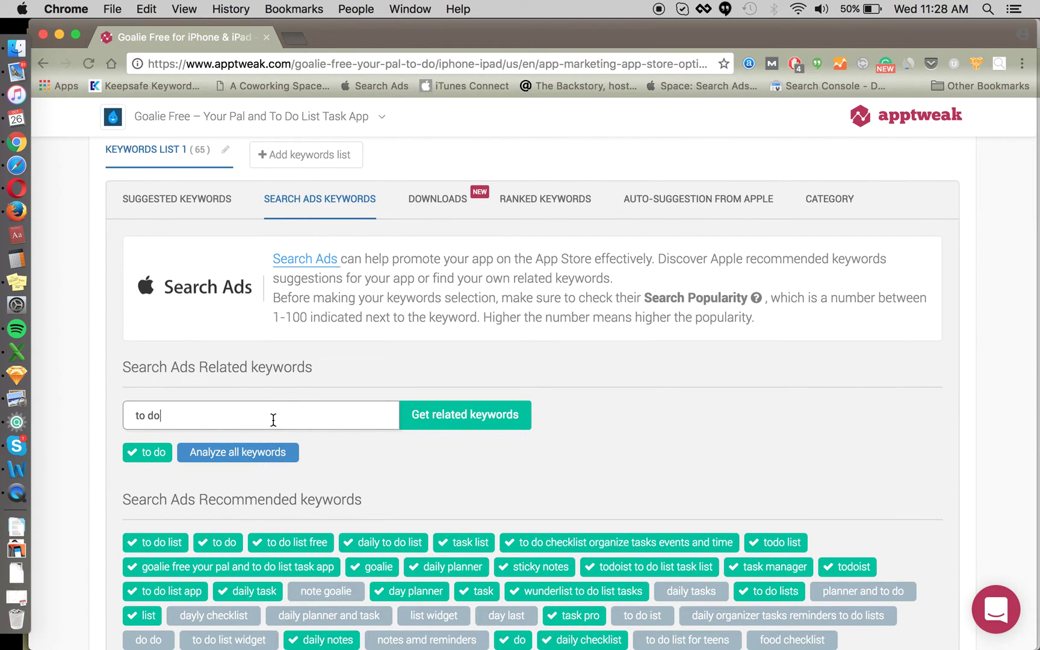
scroll(327, 441, down, 5)
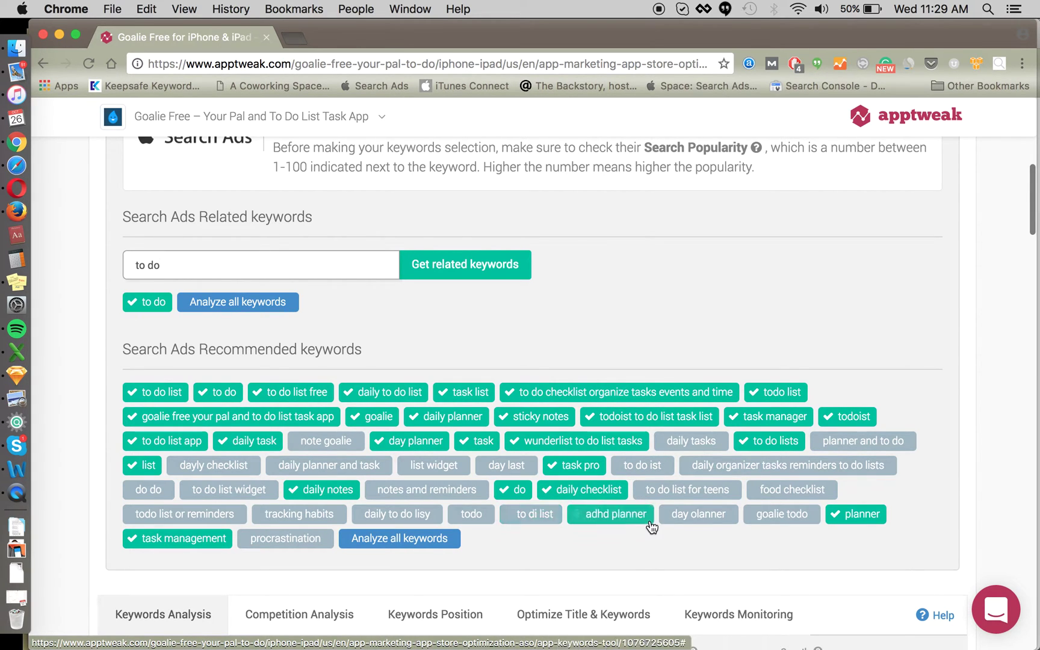
scroll(669, 530, down, 2)
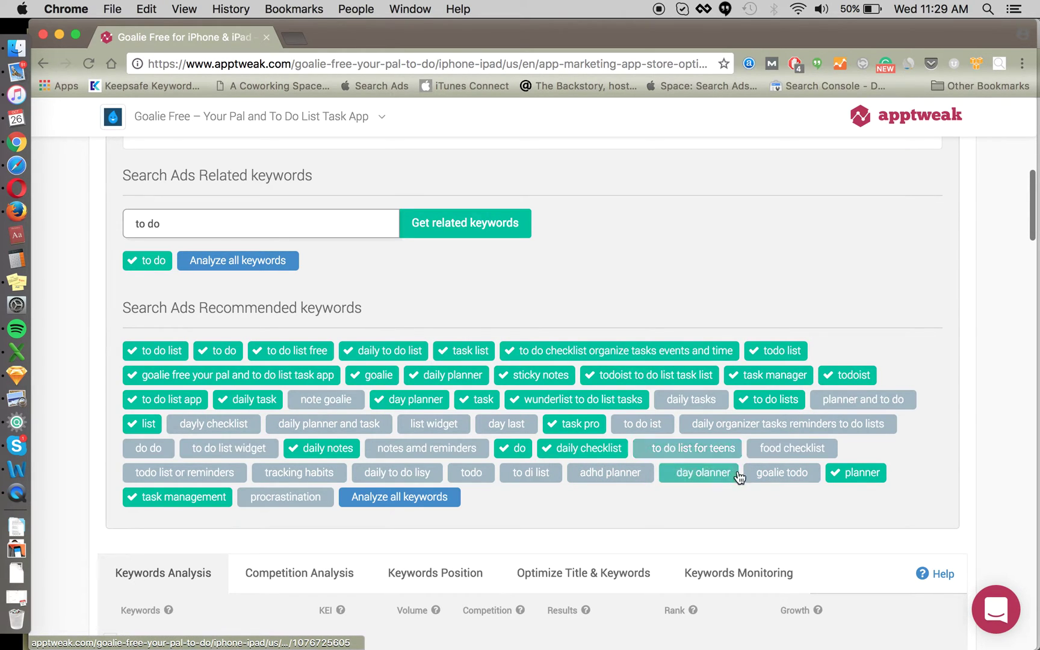
scroll(638, 498, down, 1)
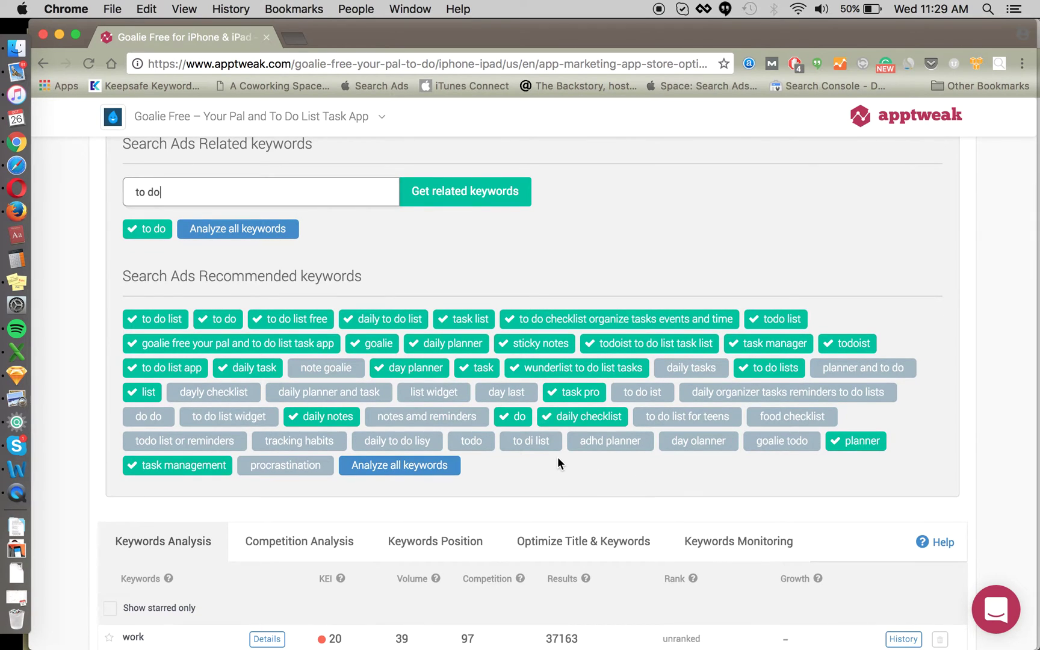
scroll(557, 457, up, 1)
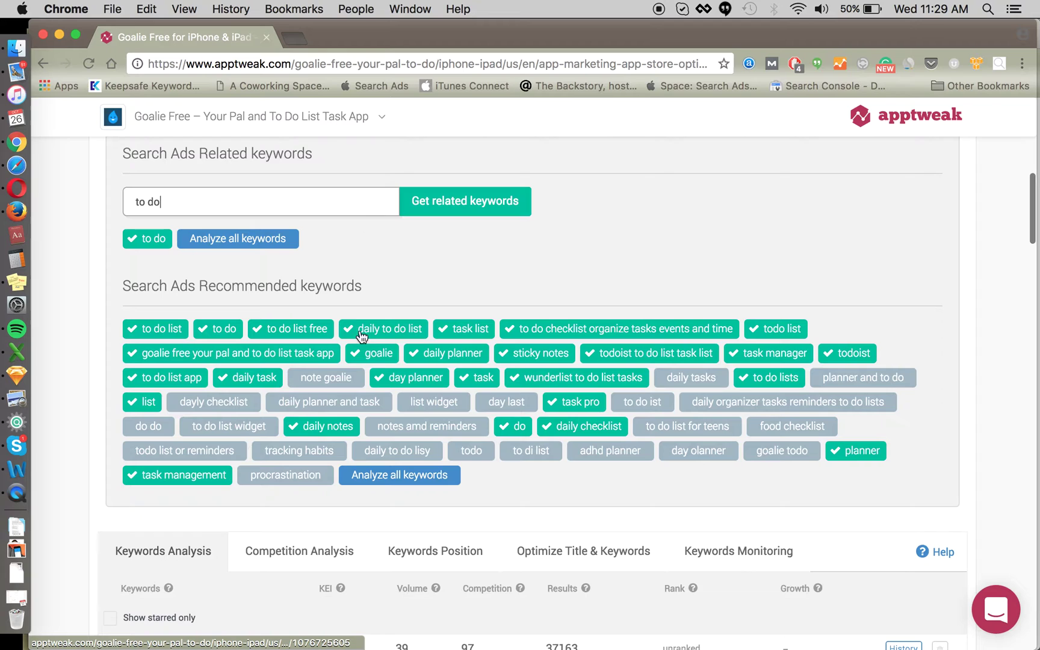
click(386, 378)
scroll(466, 273, up, 5)
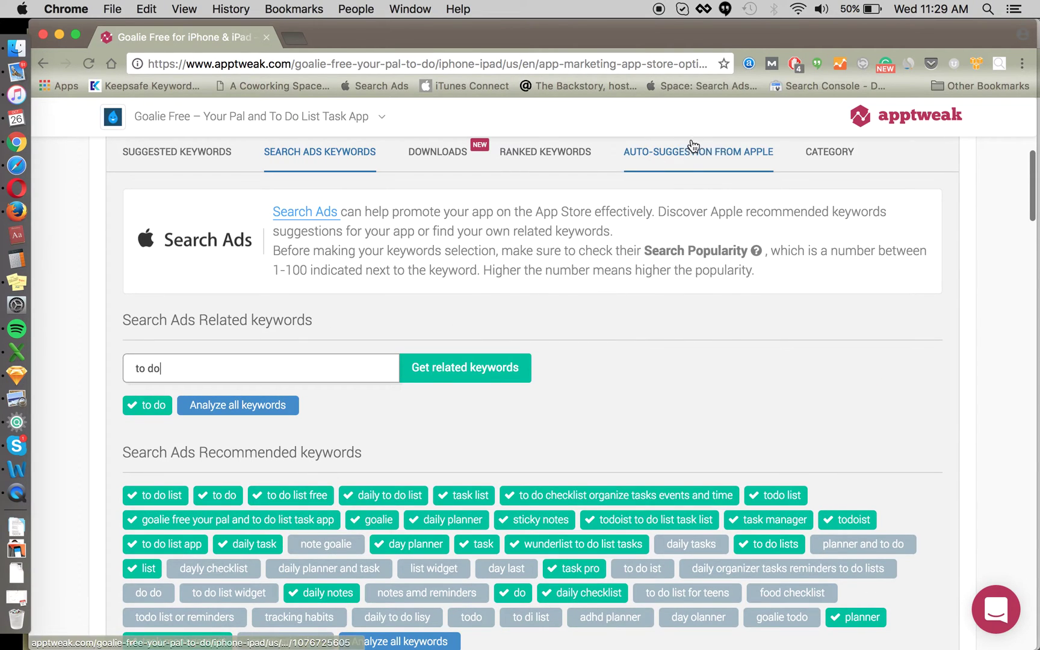
scroll(598, 355, down, 5)
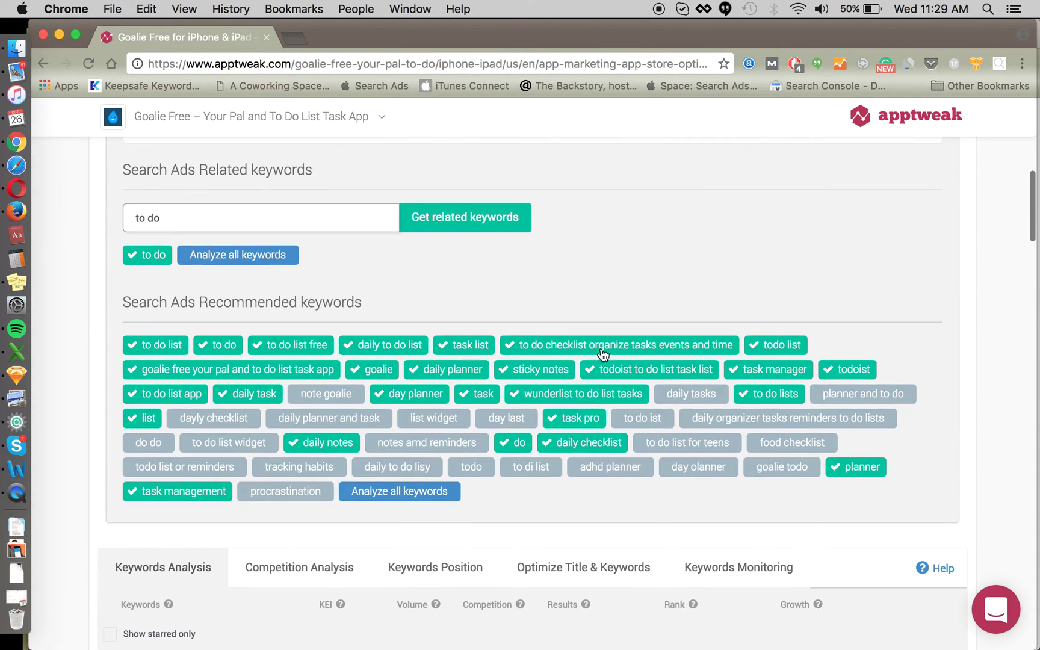
Step: Add "to do list for teens" and "food checklist" to the 68-entry keyword list
click(678, 449)
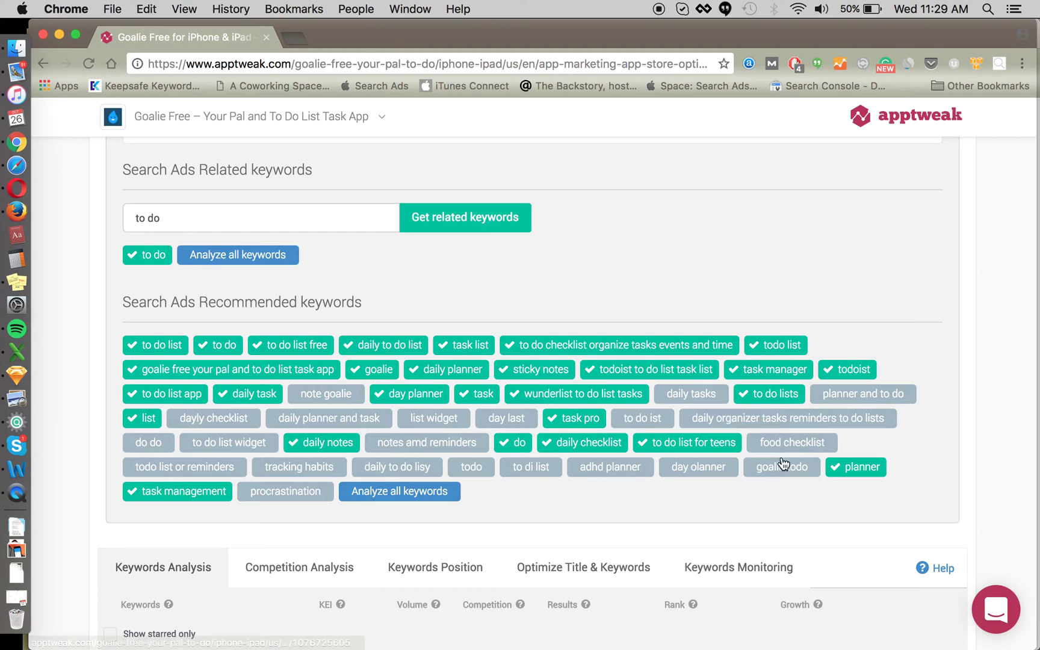
click(804, 443)
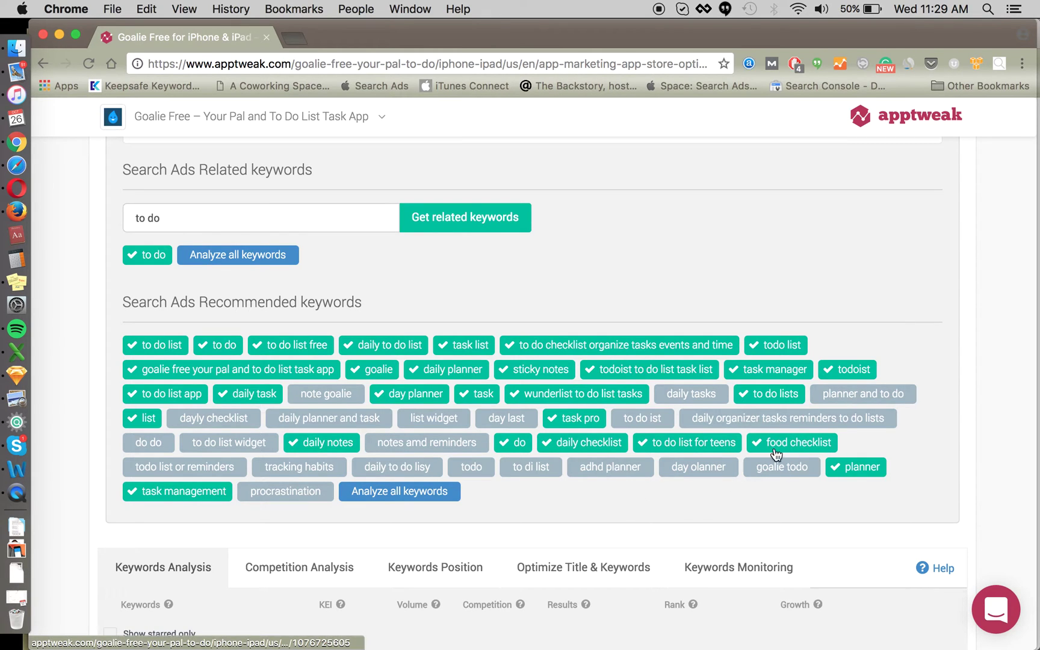
scroll(682, 500, down, 2)
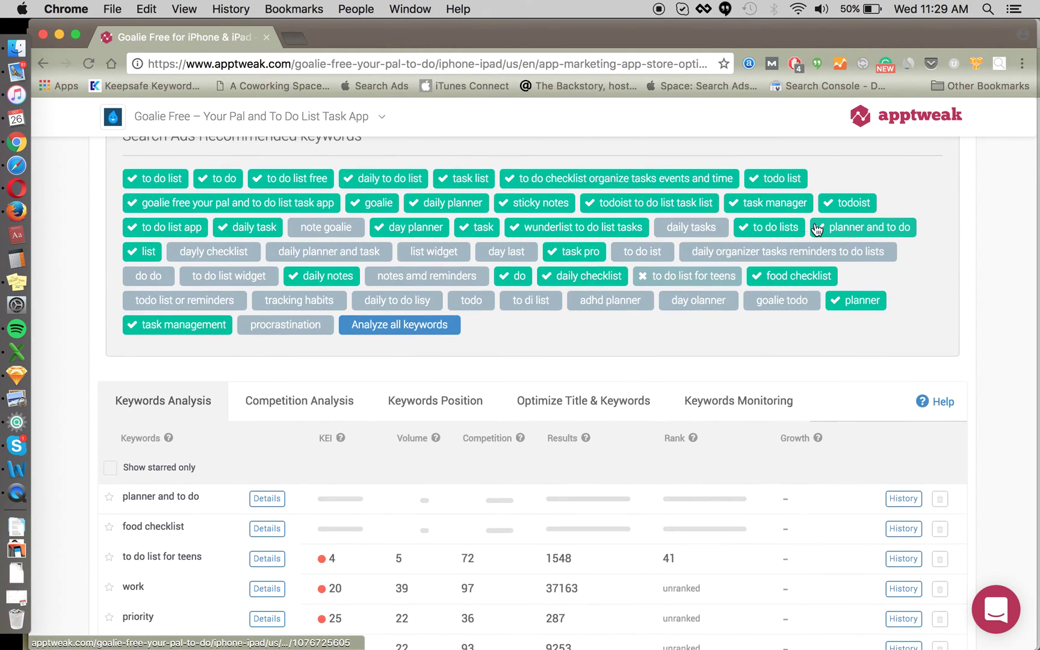
scroll(562, 355, down, 6)
scroll(346, 353, up, 3)
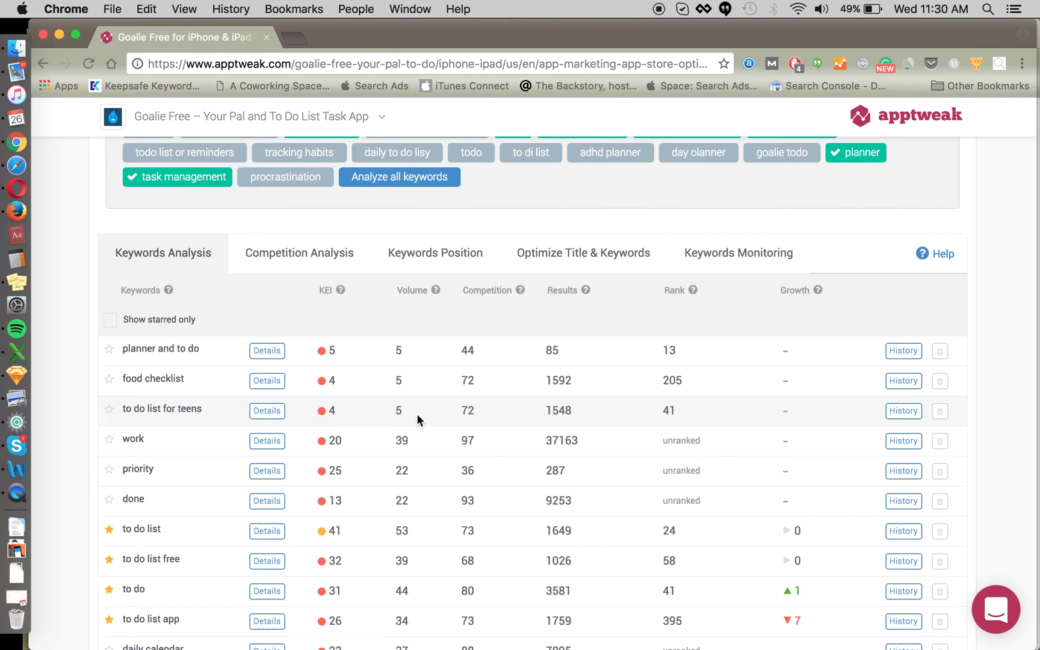
scroll(591, 350, up, 10)
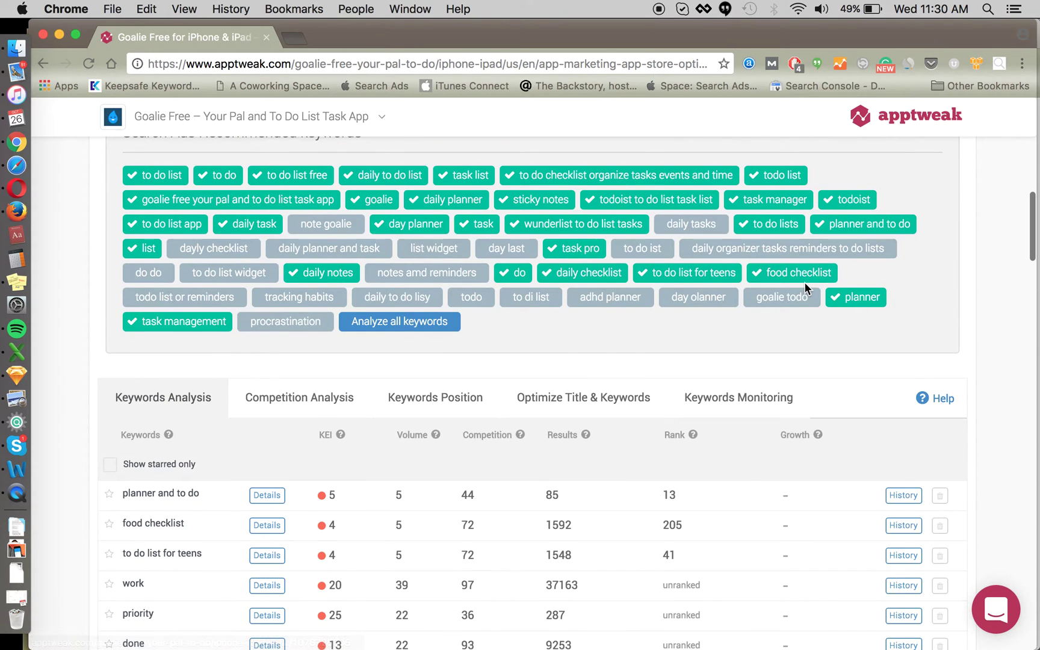
scroll(656, 213, up, 5)
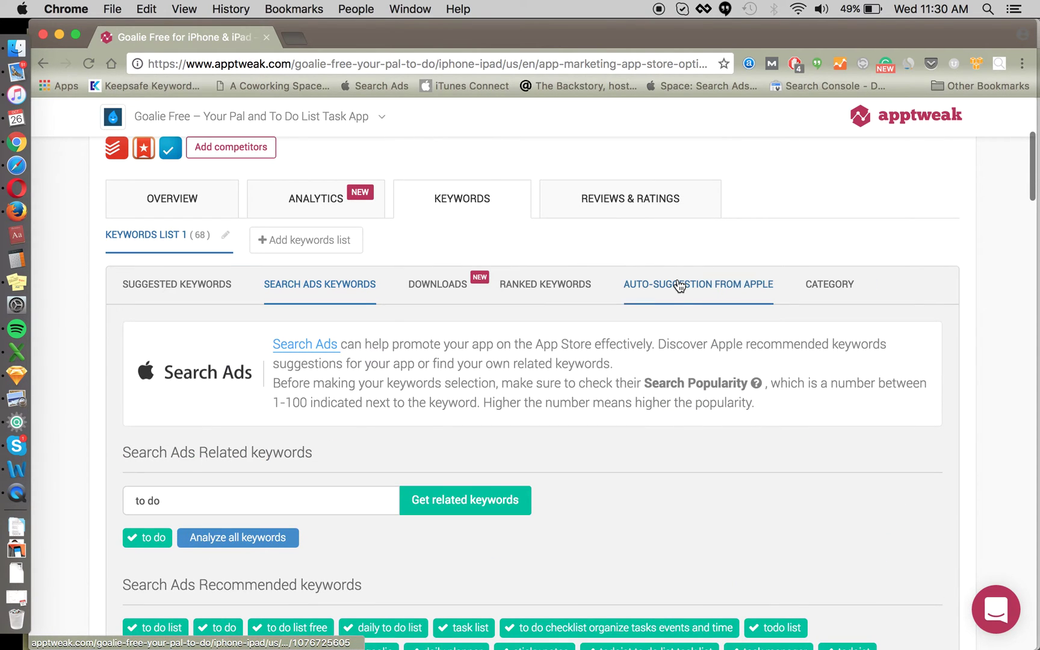
click(677, 284)
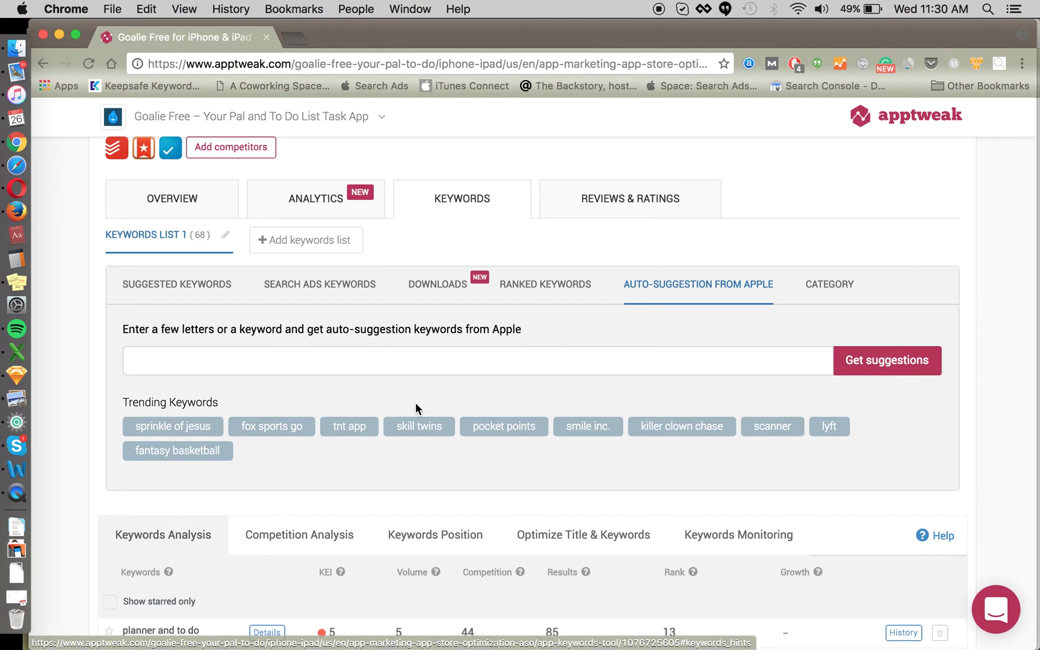
Step: Get Apple auto-suggestions for "to do list"
scroll(456, 319, down, 3)
click(433, 280)
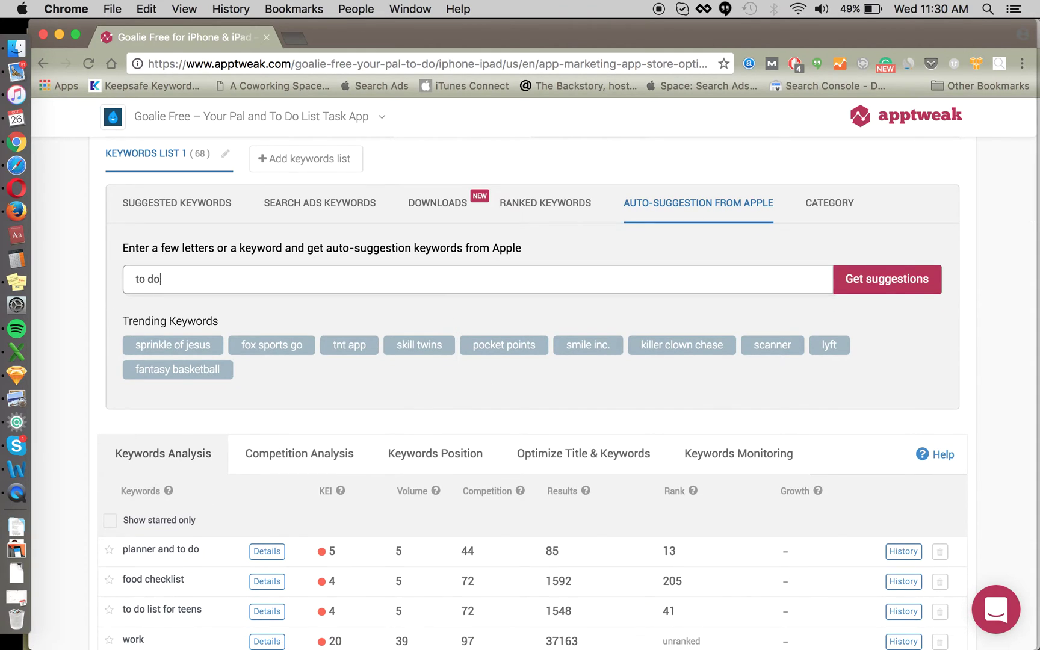
text(to do list)
key(Return)
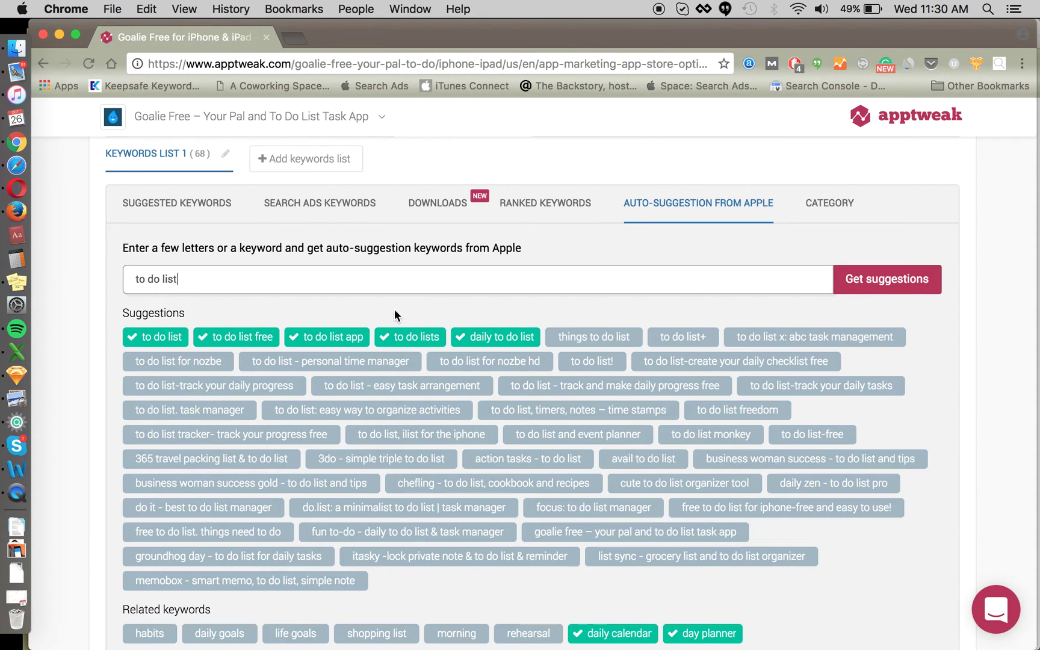
scroll(529, 295, down, 1)
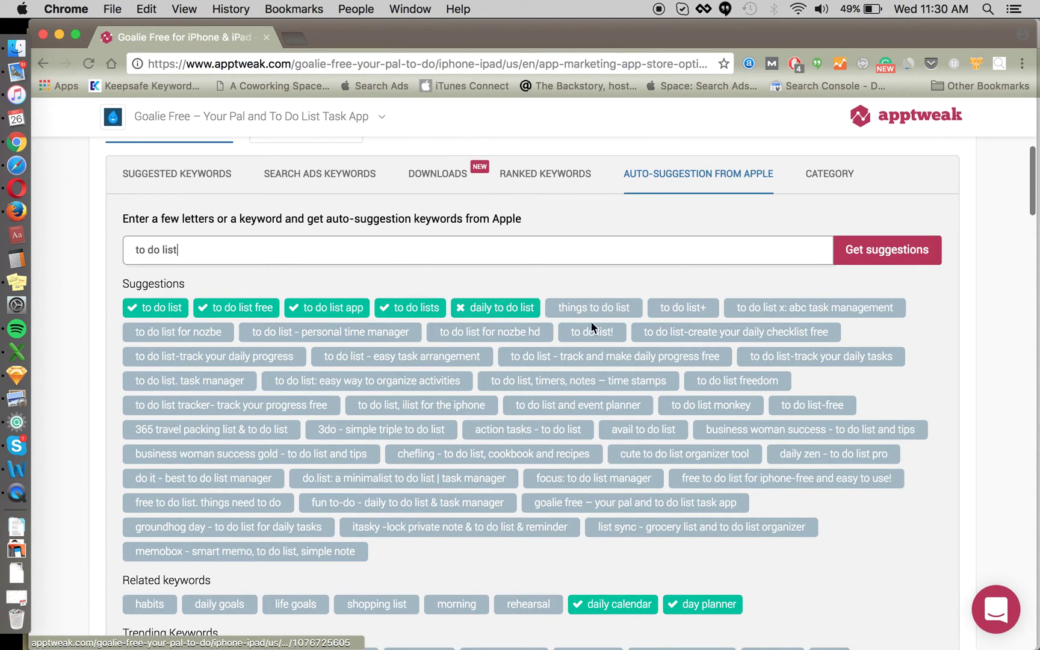
Step: Replace the term with "tasks" to load Apple auto-suggestions for it
key(super+a)
text(tas)
key(Return)
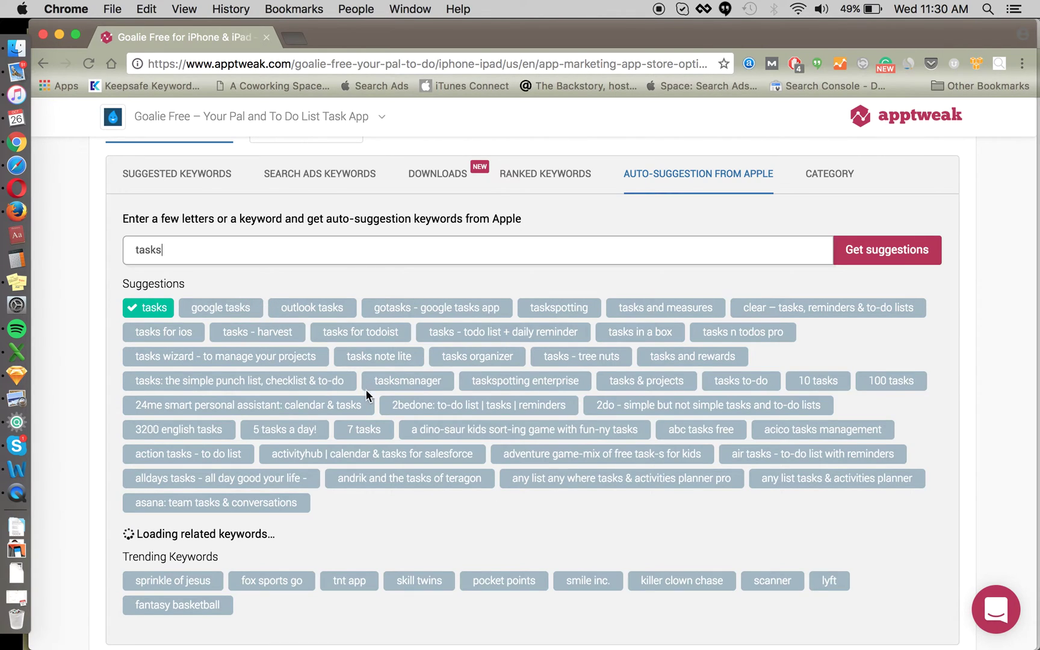
scroll(548, 373, up, 2)
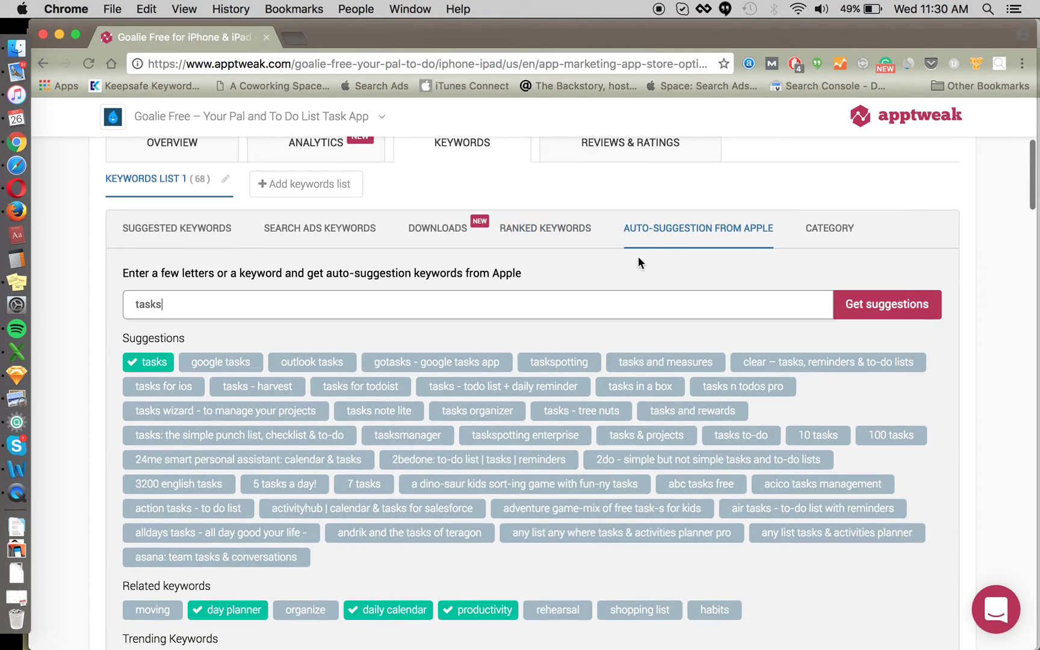
click(809, 225)
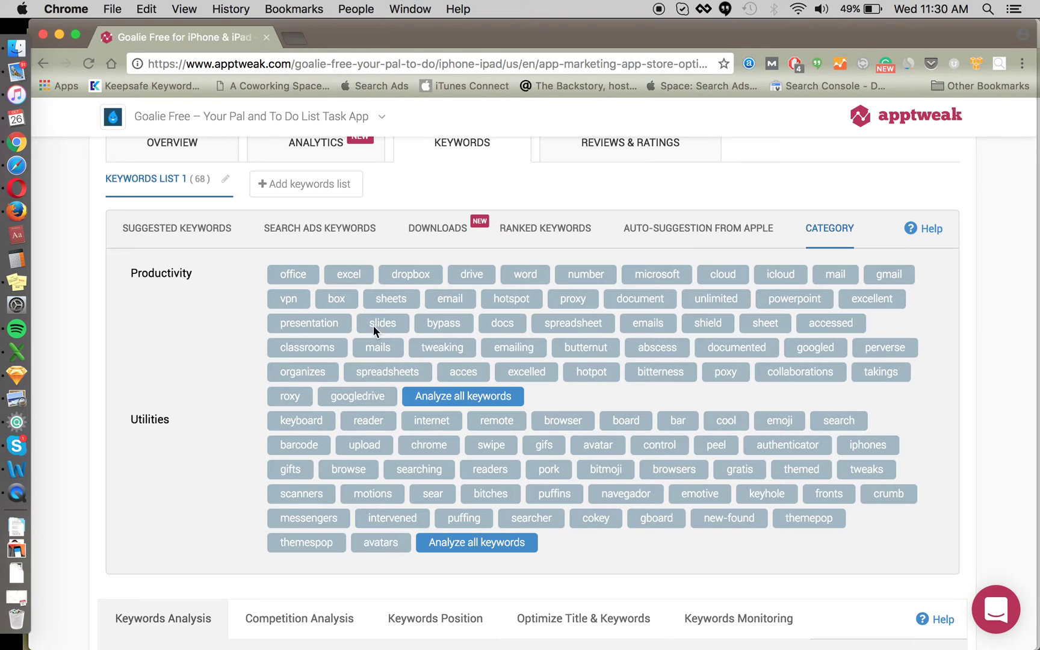
Step: Switch to Goalie Free's Ranked Keywords sub-tab
click(552, 228)
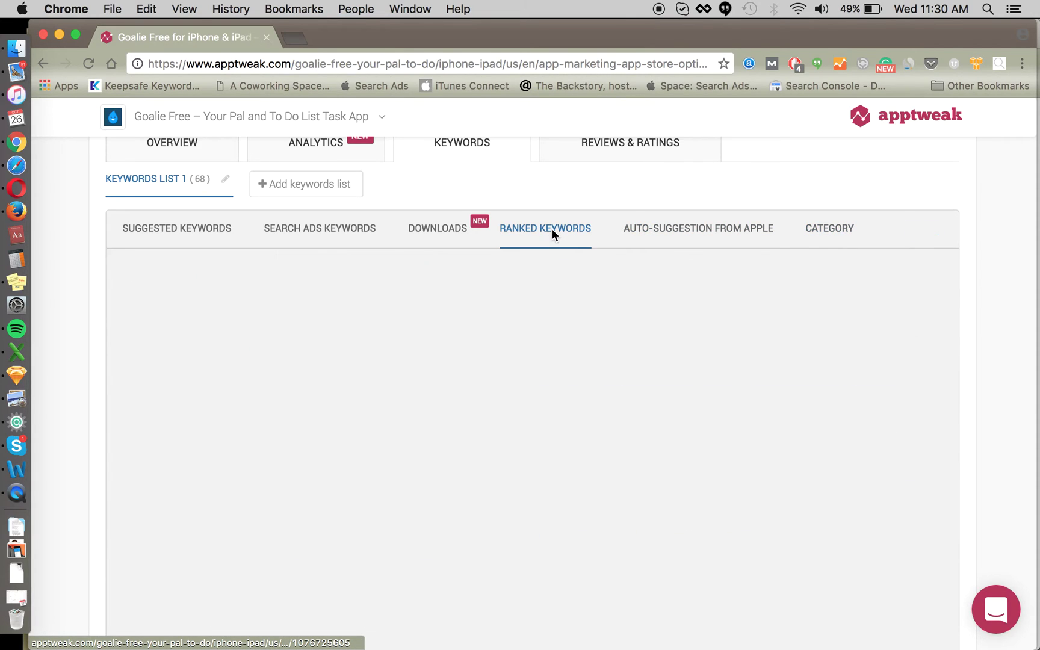
Step: Add 'achieve' to the keyword list and compare suggestions against the blue checkmark competitor app
scroll(143, 335, down, 2)
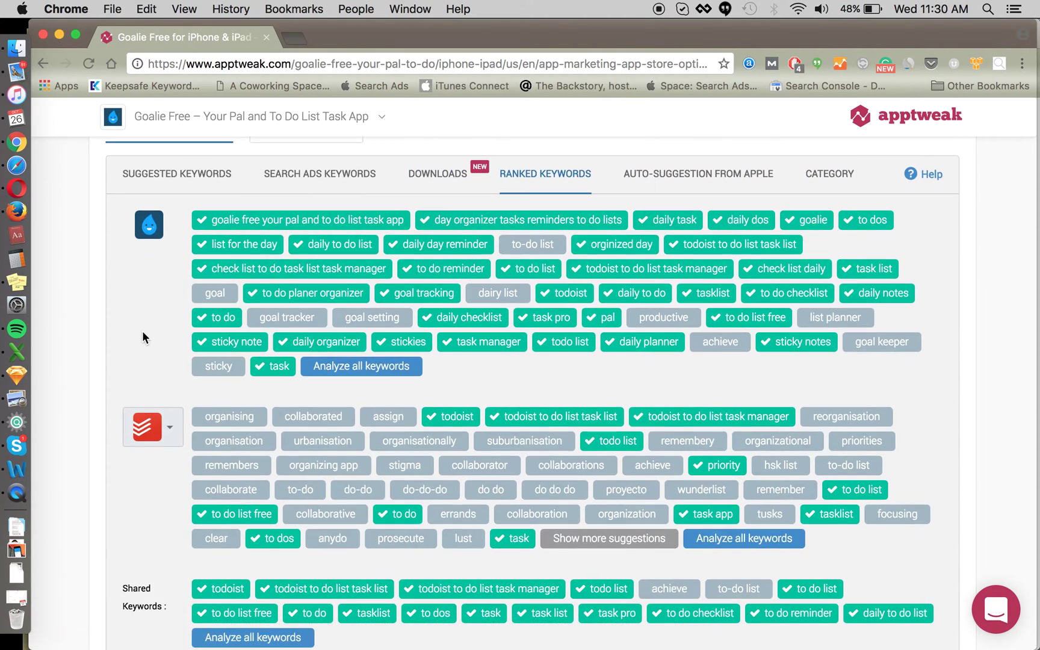
scroll(142, 331, up, 1)
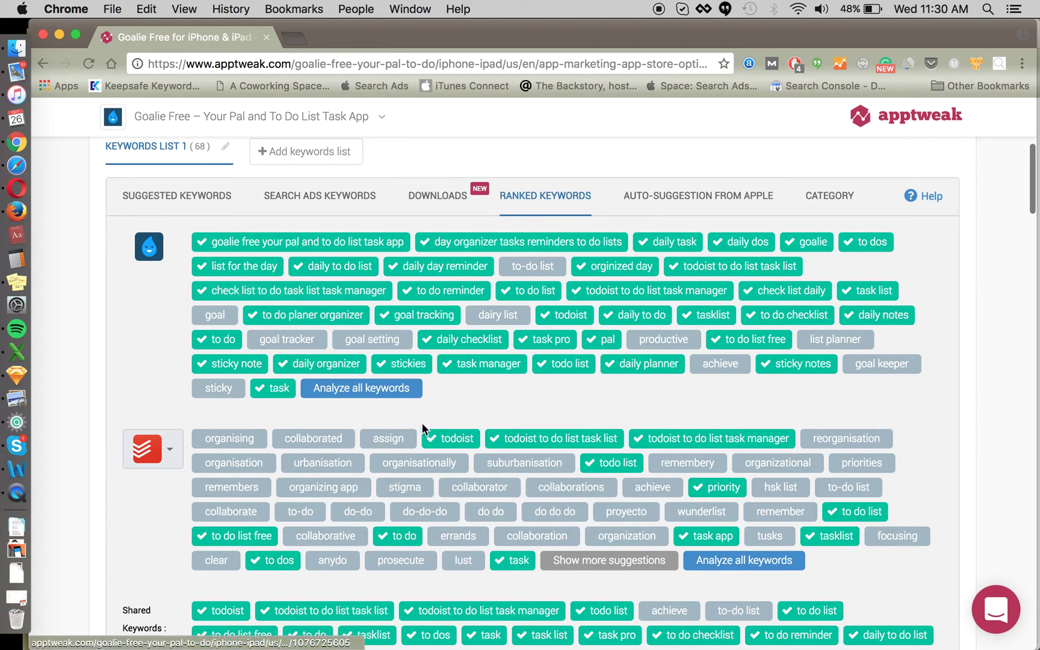
scroll(148, 332, down, 5)
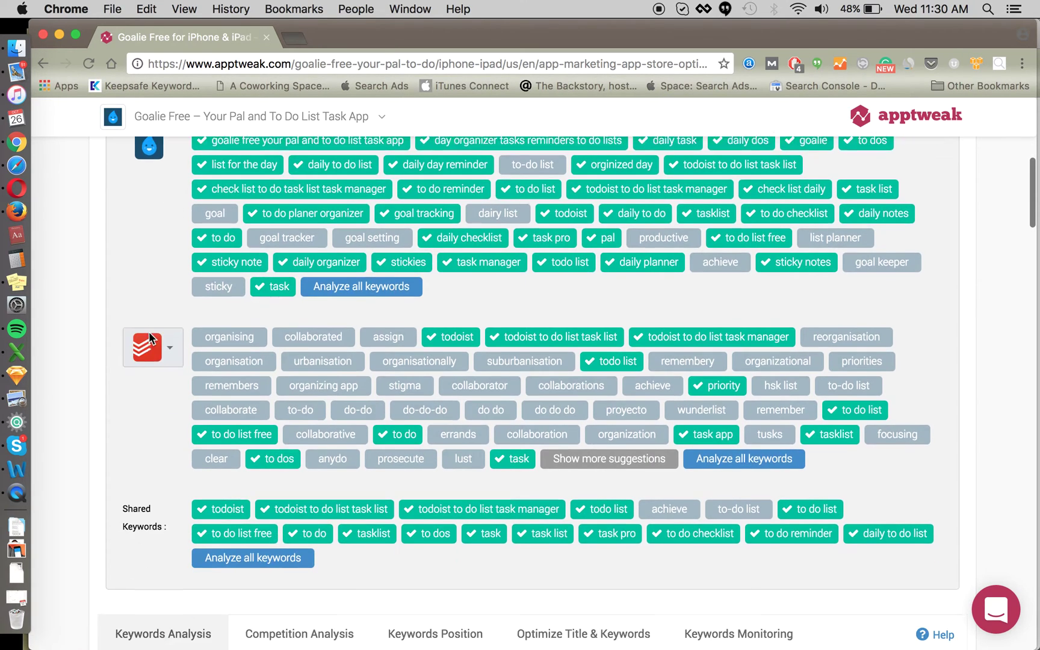
click(168, 347)
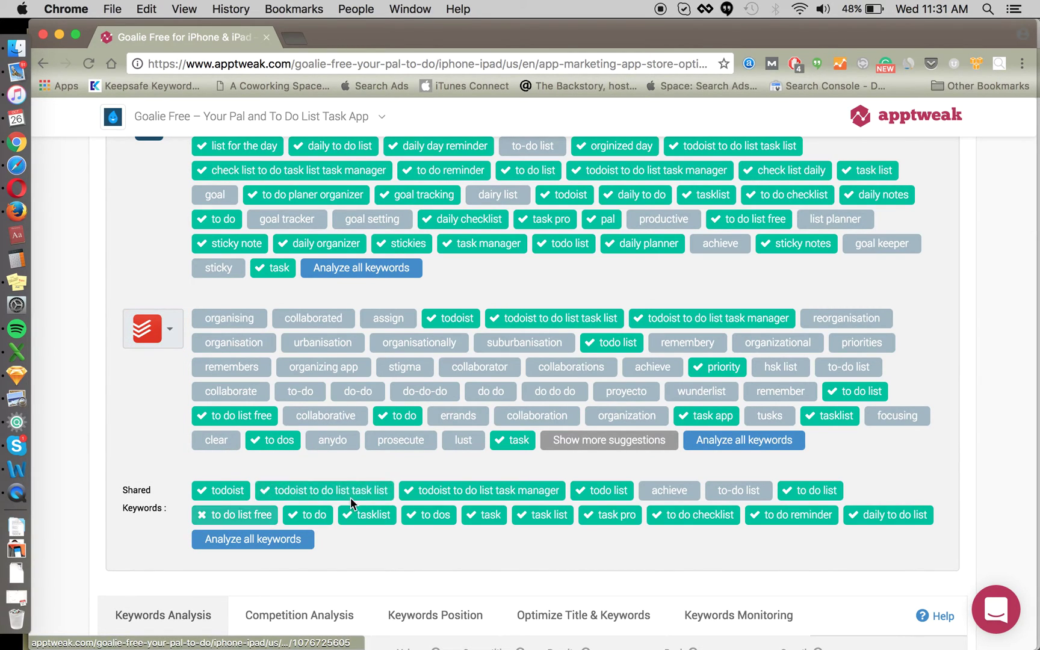
click(668, 491)
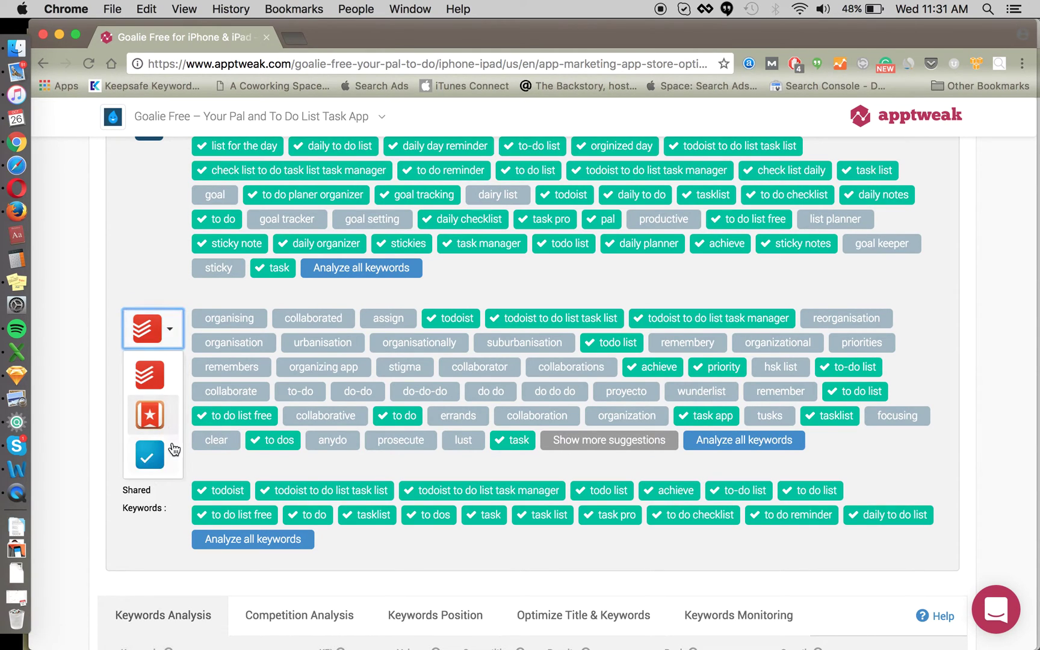
click(169, 445)
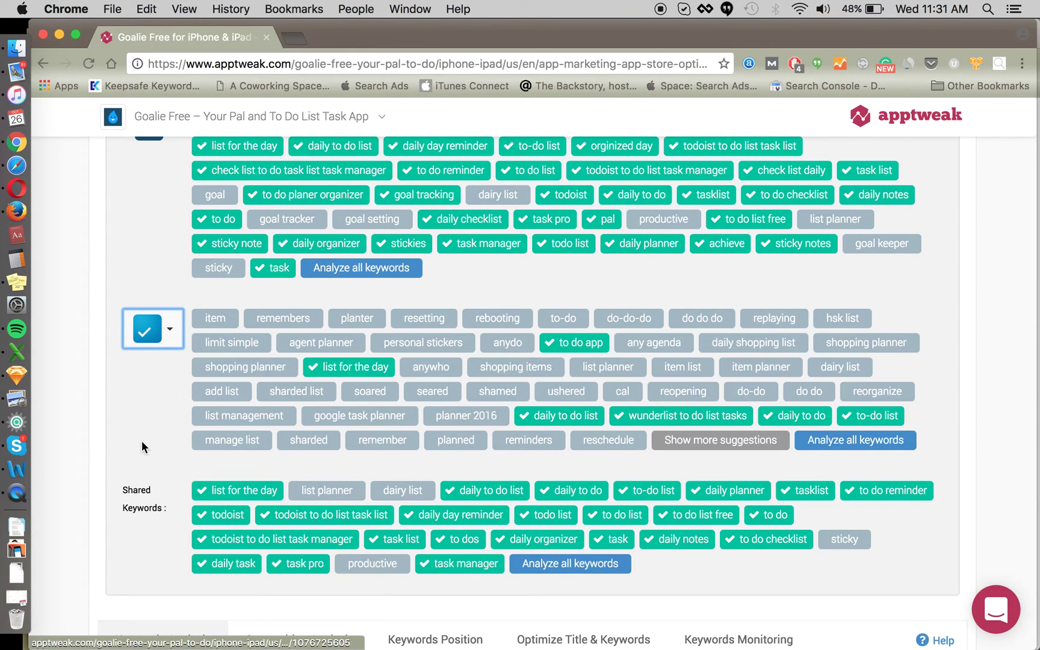
scroll(143, 434, down, 8)
Step: Review the Downloads by Keywords pie chart, led by 'goalie free your pal and' at 39.2%
scroll(147, 400, up, 4)
scroll(146, 400, up, 8)
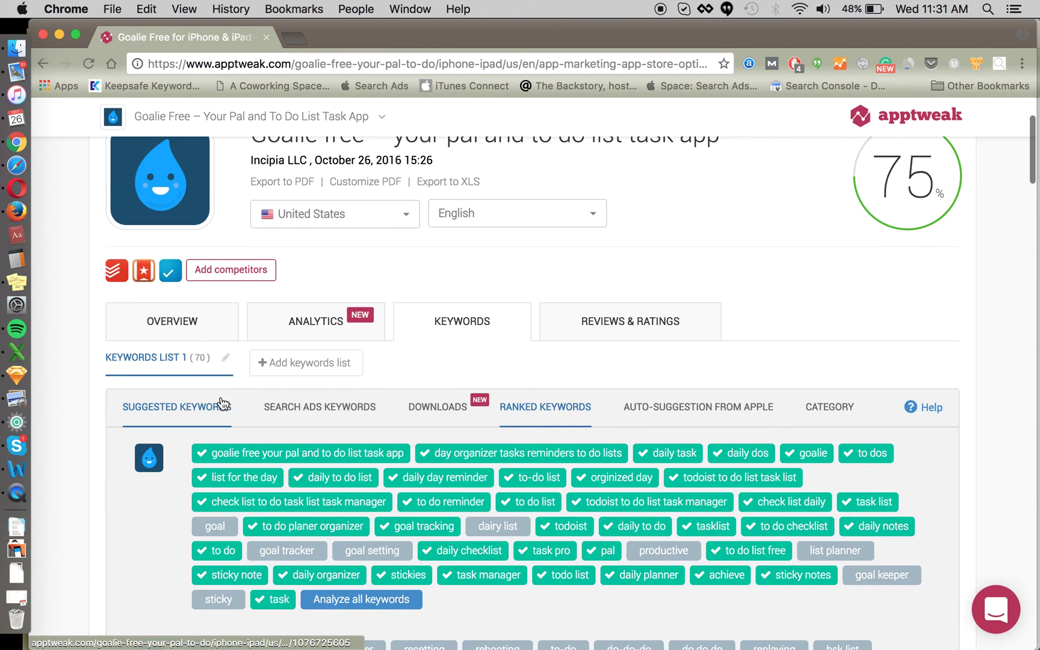
scroll(447, 355, down, 2)
click(430, 325)
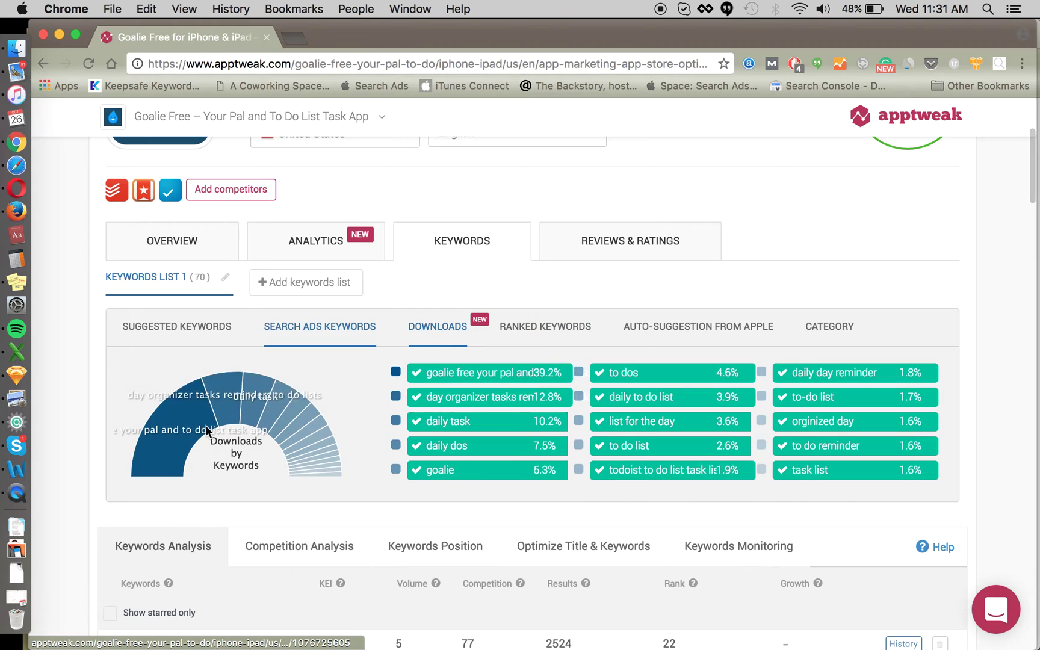
scroll(241, 451, down, 3)
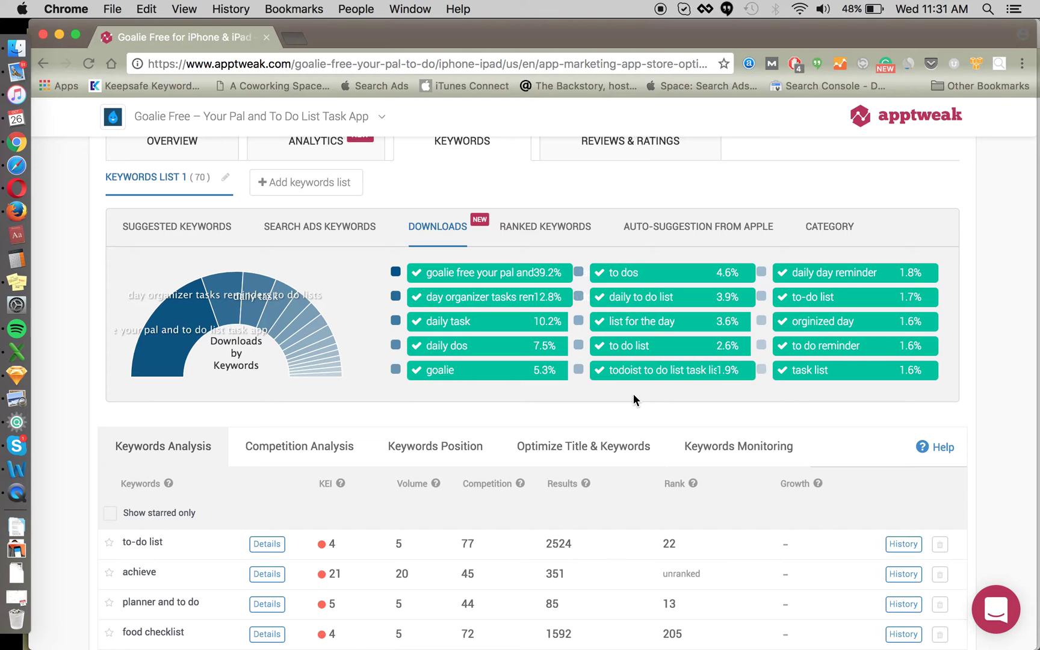
click(493, 366)
scroll(445, 385, down, 1)
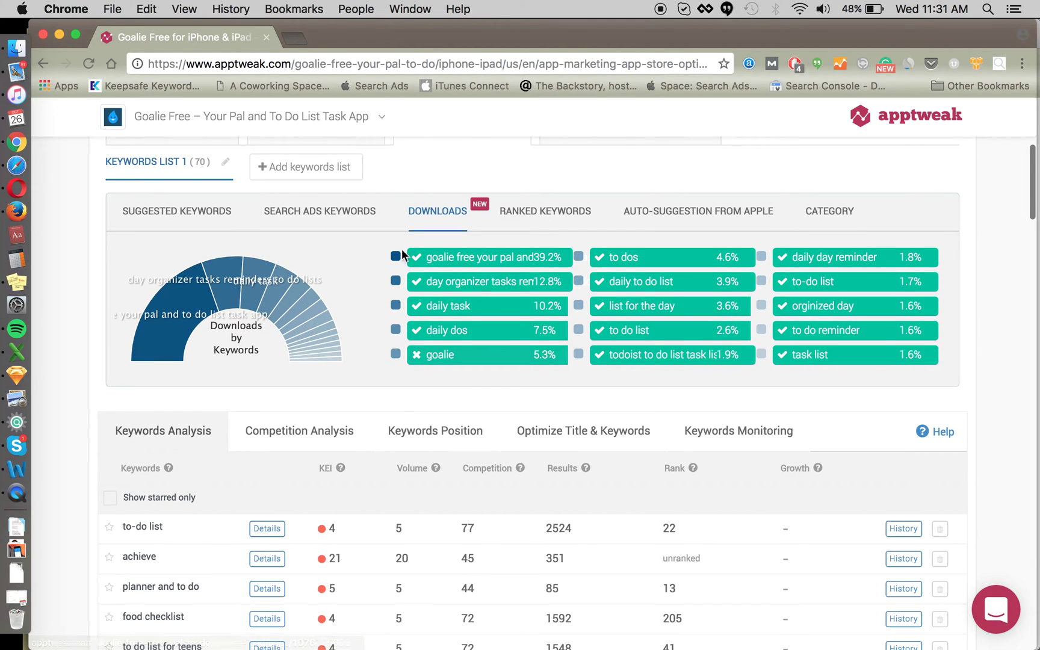
click(442, 263)
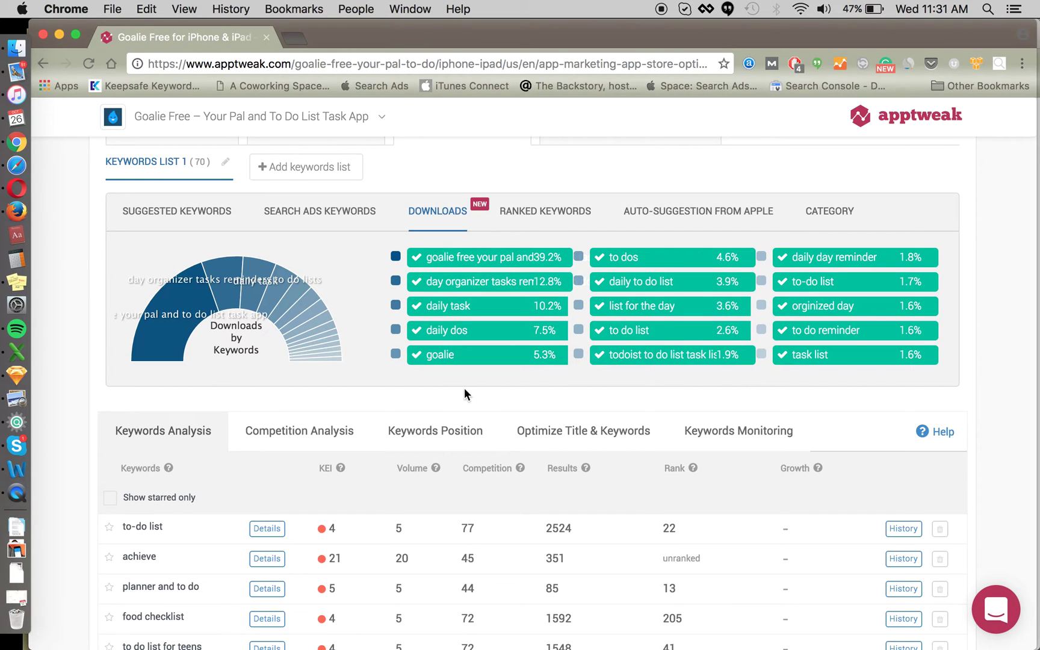
scroll(454, 234, up, 1)
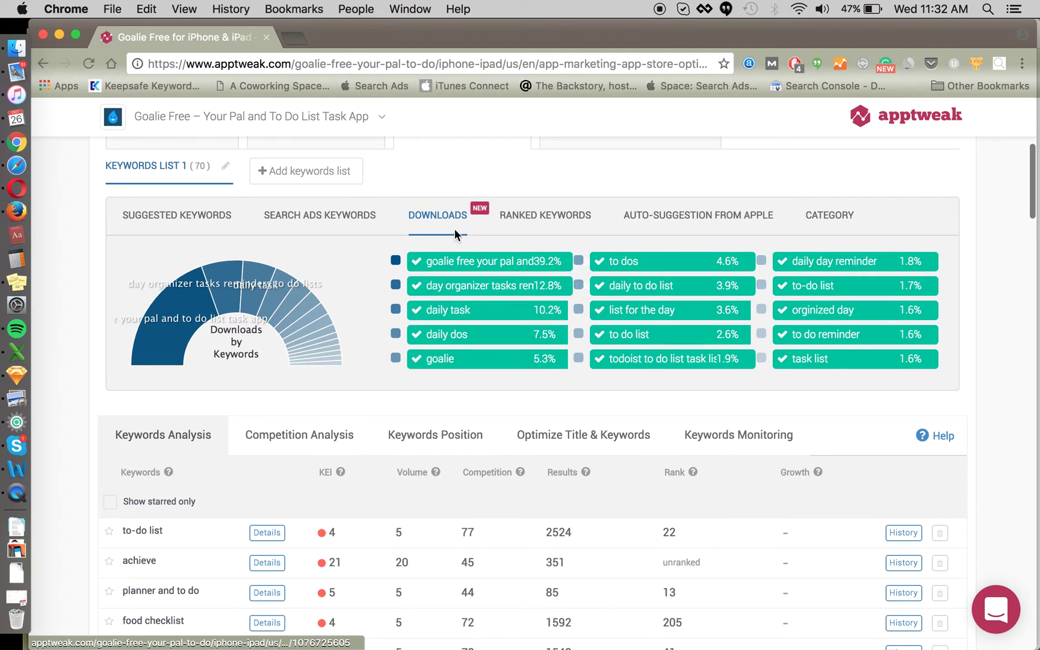
scroll(386, 277, up, 2)
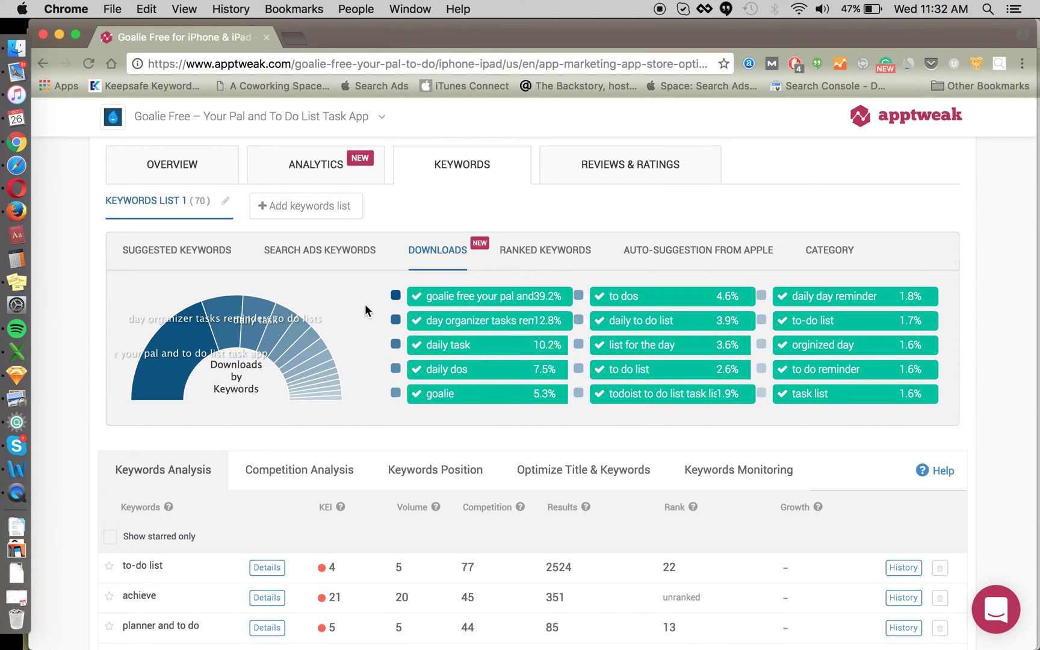
Step: Scroll down to Goalie Free's keyword table and switch it to Competition Analysis
scroll(371, 342, down, 2)
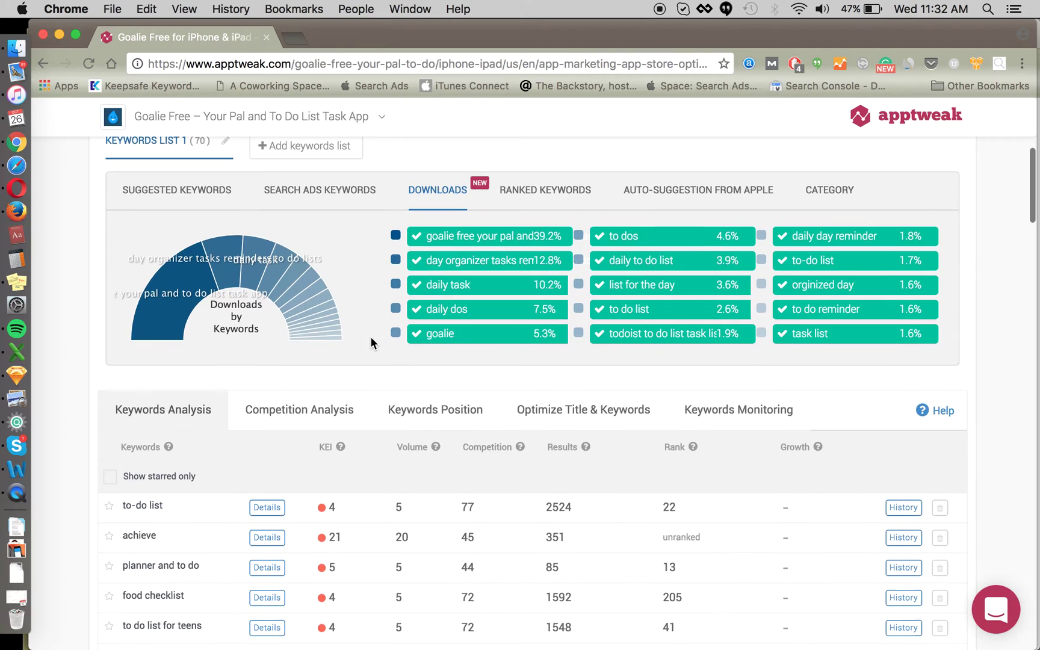
scroll(366, 322, up, 3)
scroll(379, 346, down, 7)
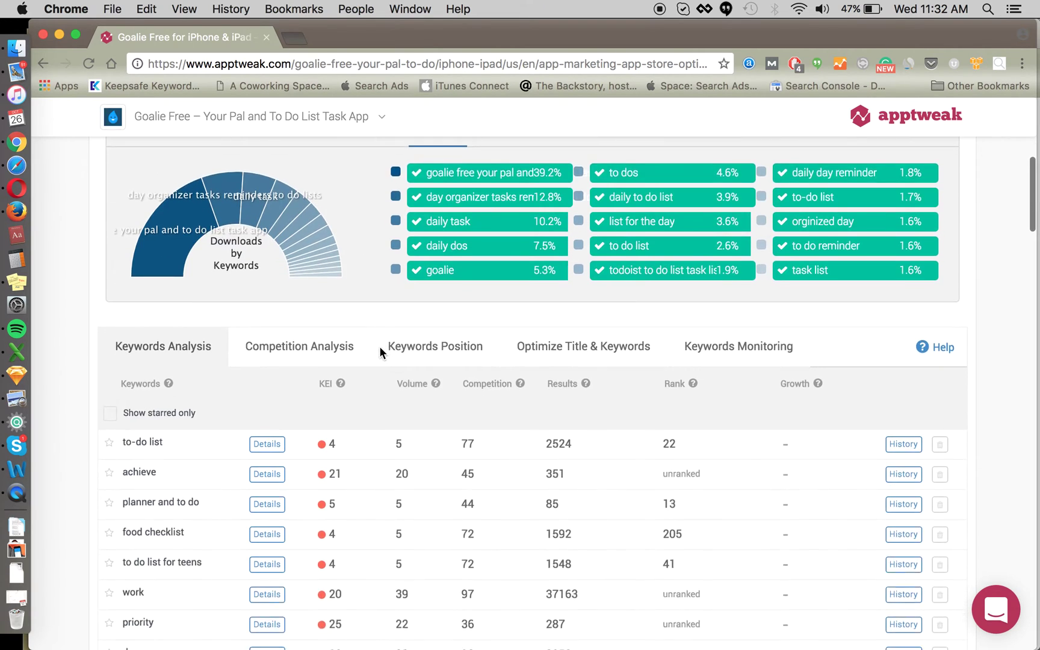
scroll(325, 316, down, 2)
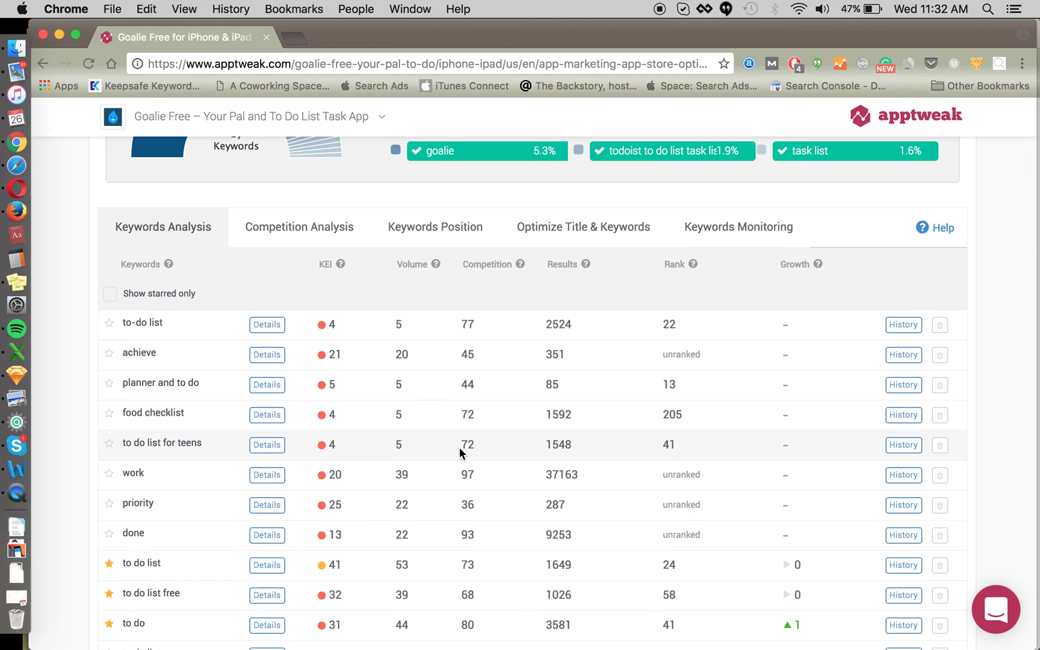
scroll(459, 447, down, 1)
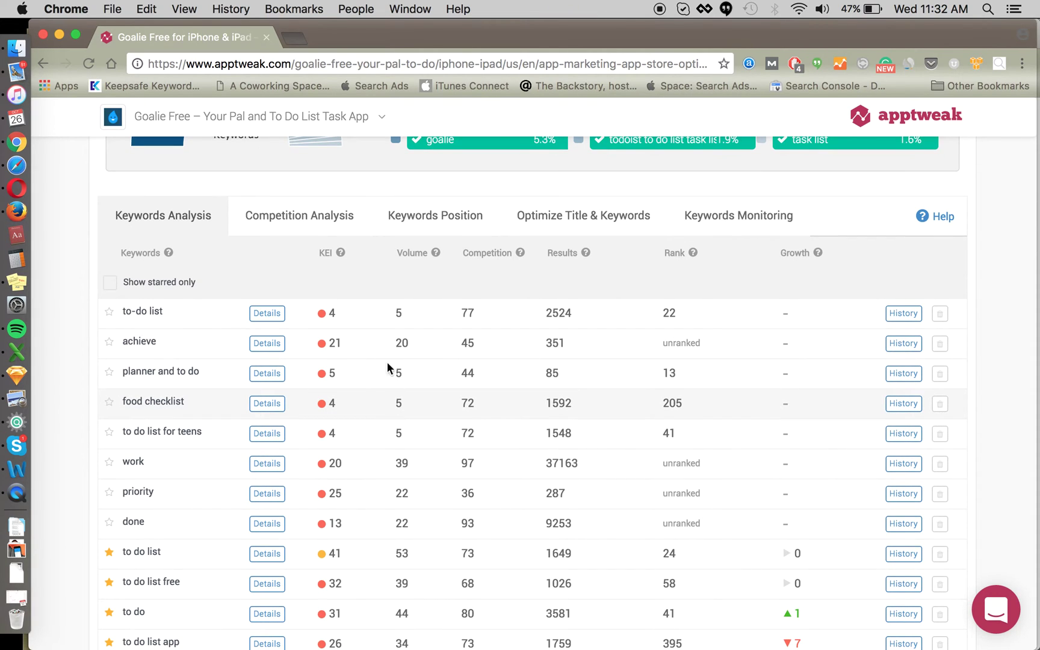
click(299, 216)
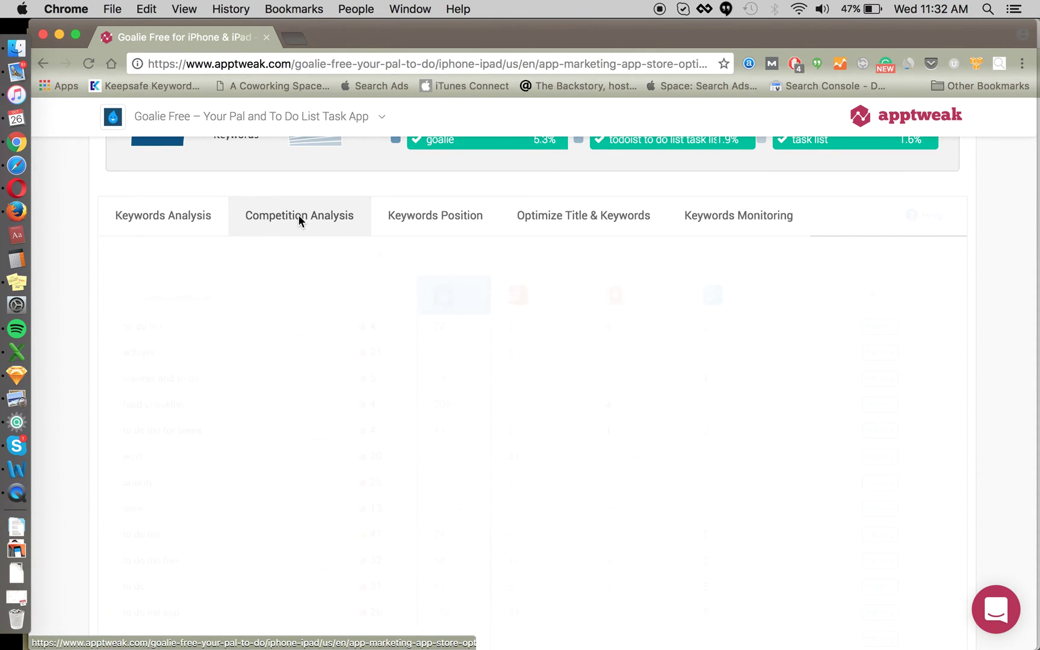
Step: Scroll through the Competition Analysis table comparing Goalie's keyword ranks with the three competitors
scroll(274, 299, down, 3)
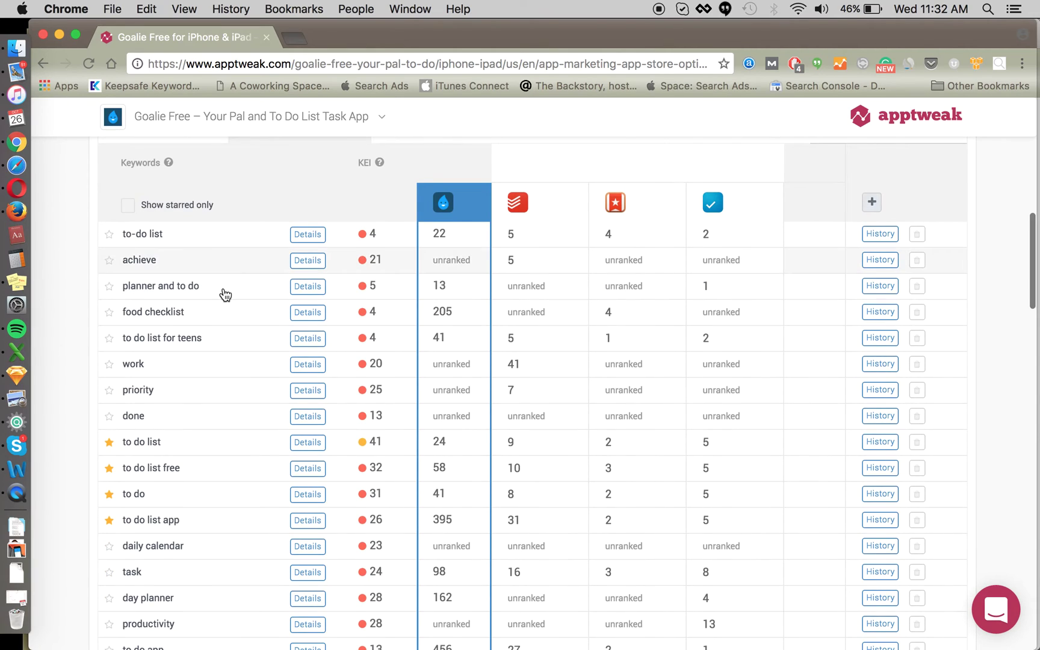
scroll(225, 295, up, 3)
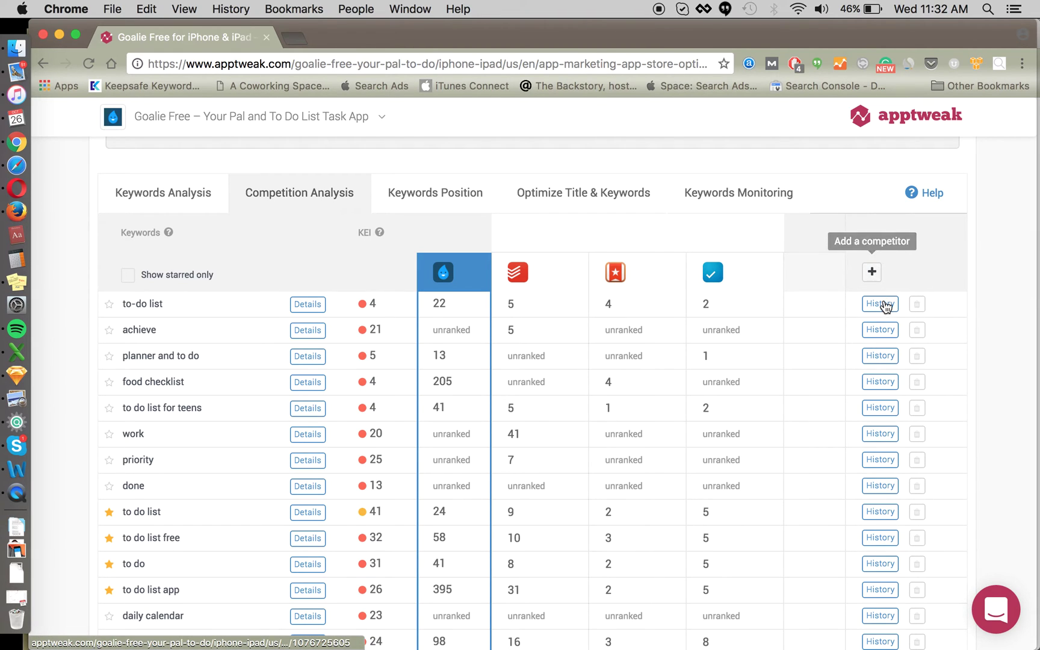
scroll(631, 352, down, 3)
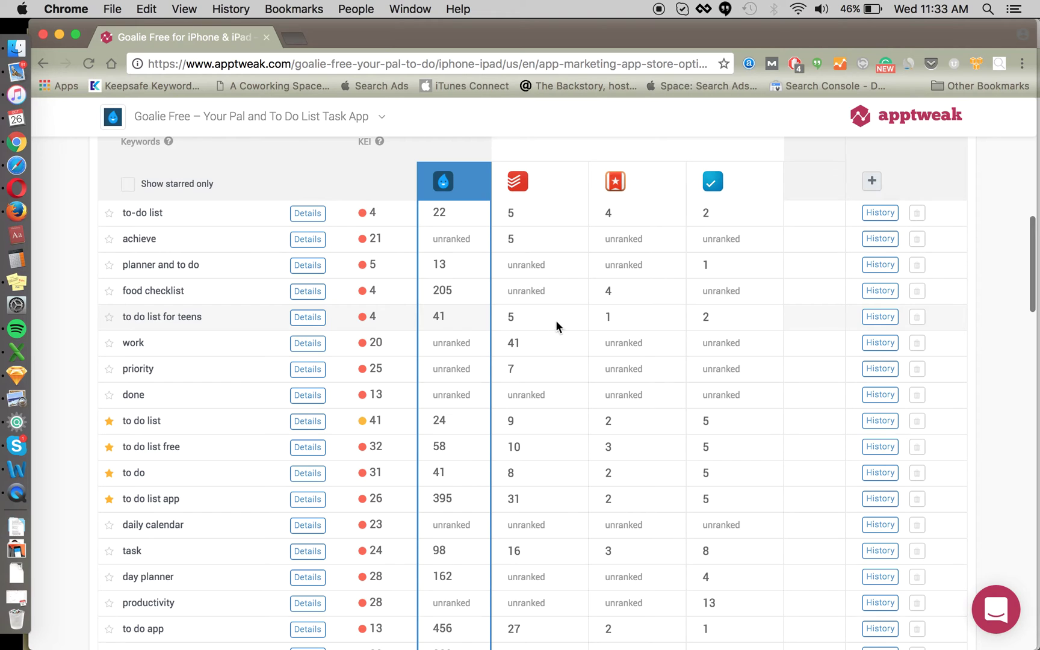
scroll(530, 401, down, 2)
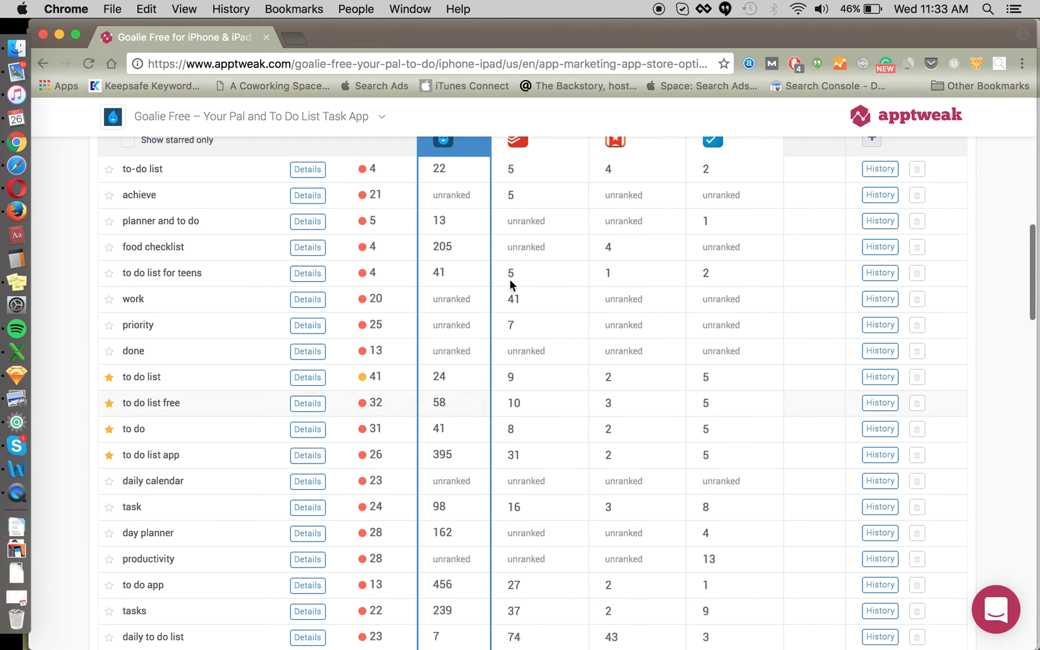
scroll(482, 452, down, 3)
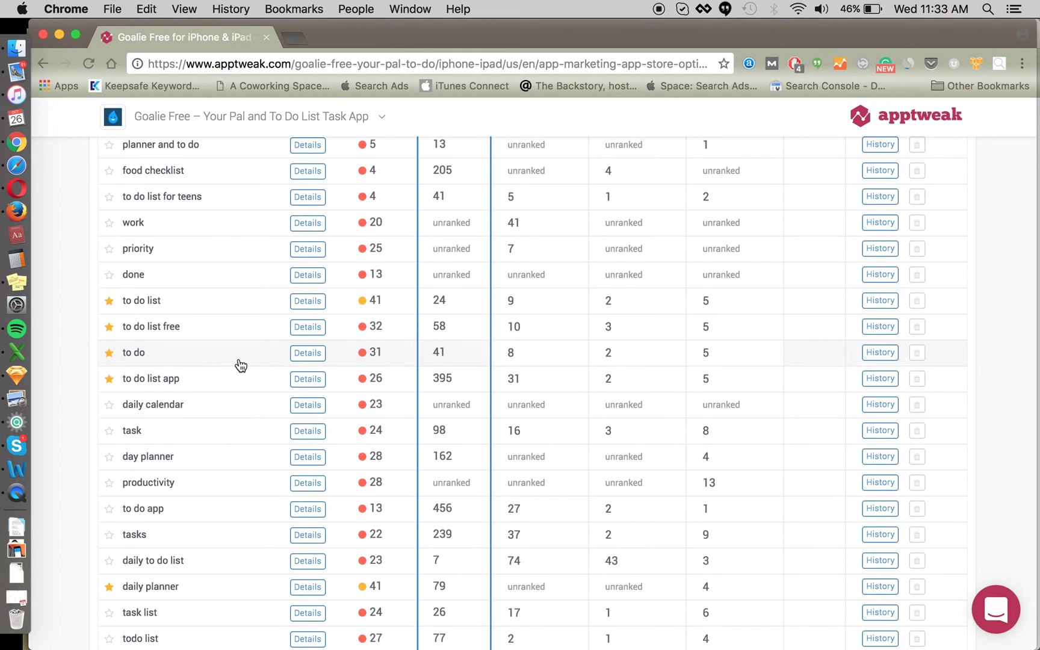
scroll(239, 361, up, 5)
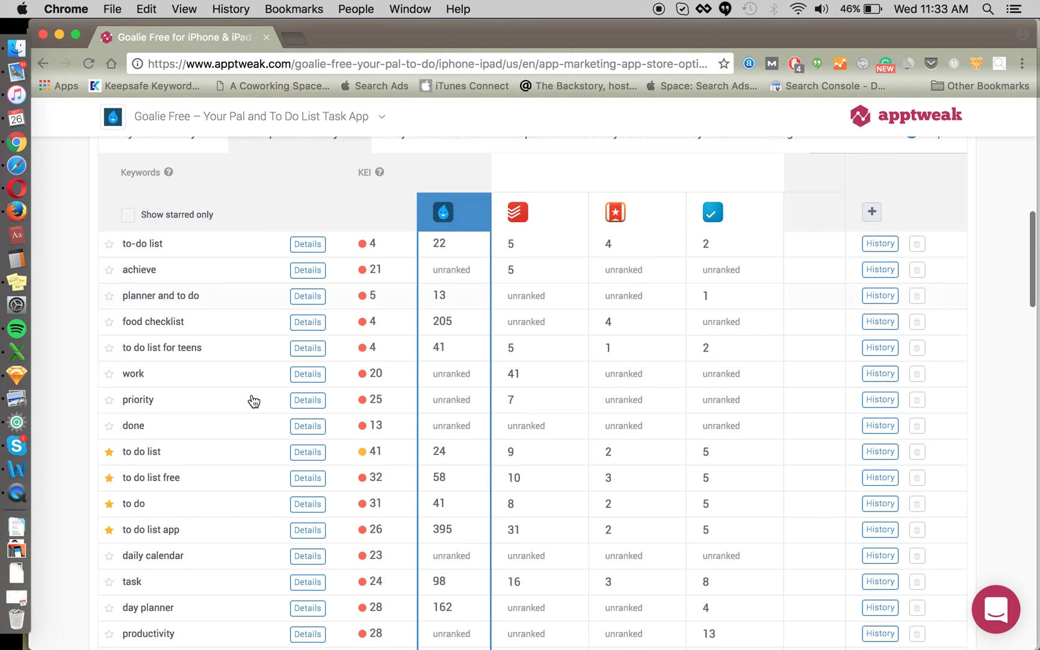
scroll(265, 397, down, 3)
scroll(345, 391, up, 2)
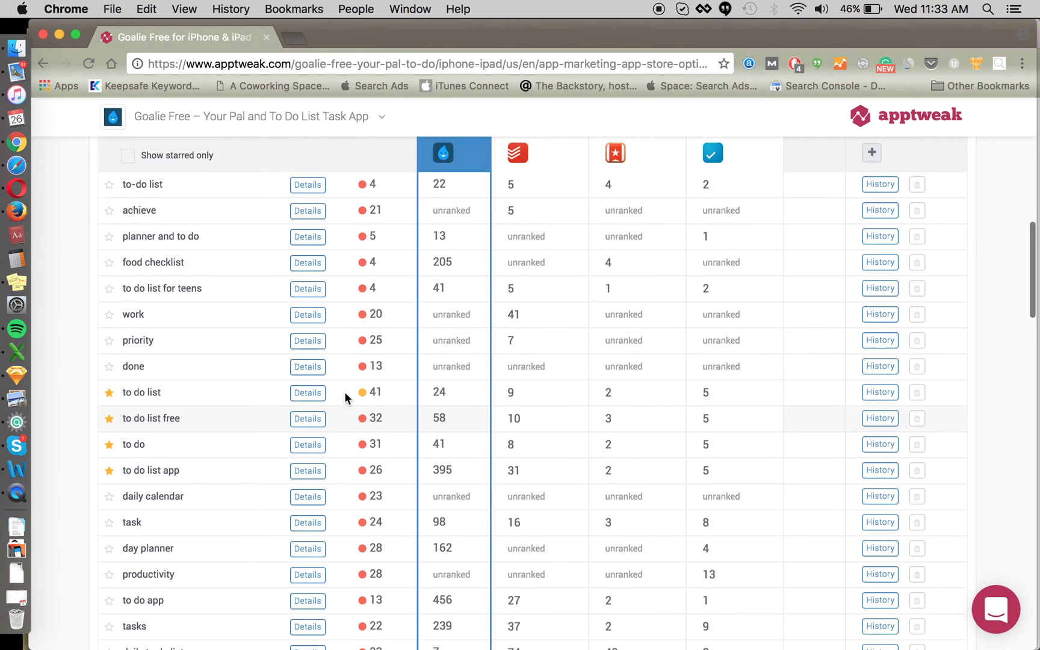
Step: Show the Keywords Position chart plotting planner, to do list and todoist by volume
scroll(477, 384, down, 15)
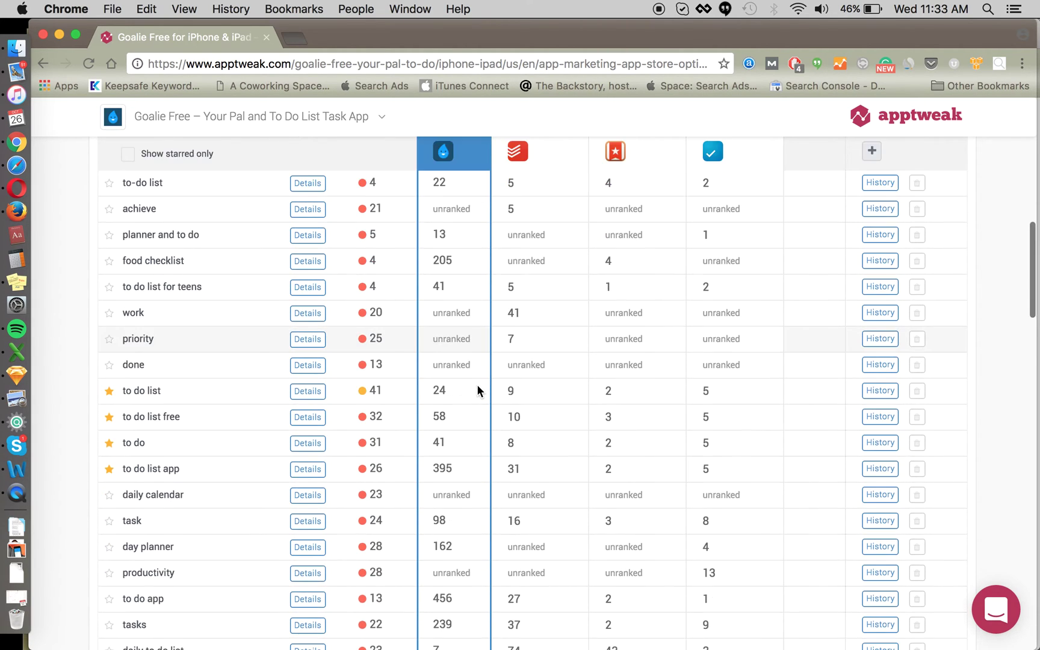
scroll(482, 433, down, 12)
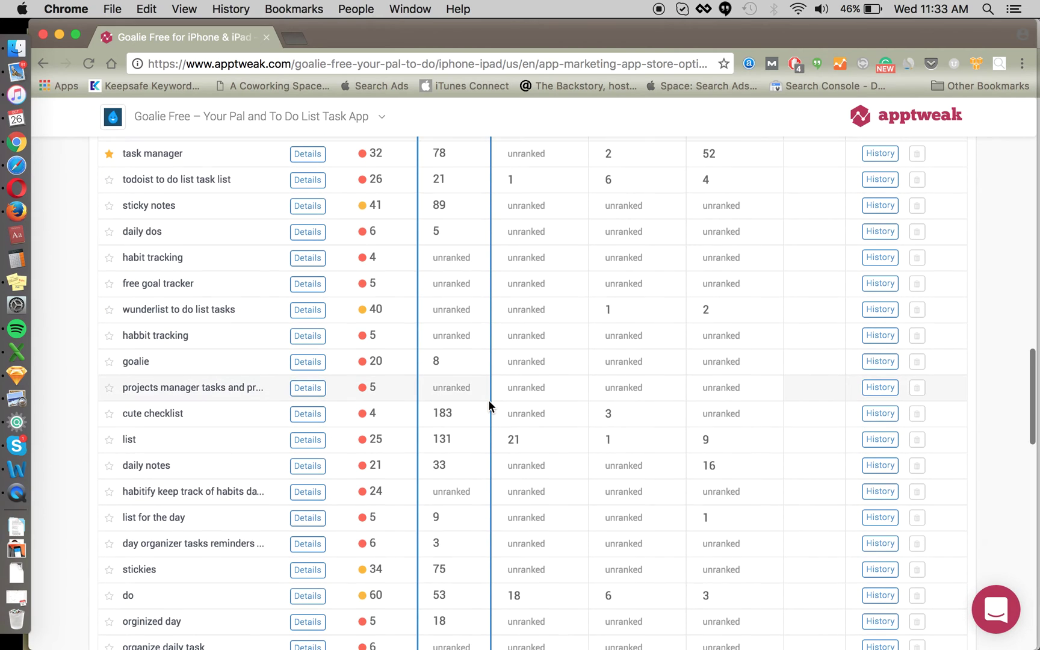
scroll(488, 400, up, 8)
scroll(488, 400, up, 15)
scroll(488, 400, down, 8)
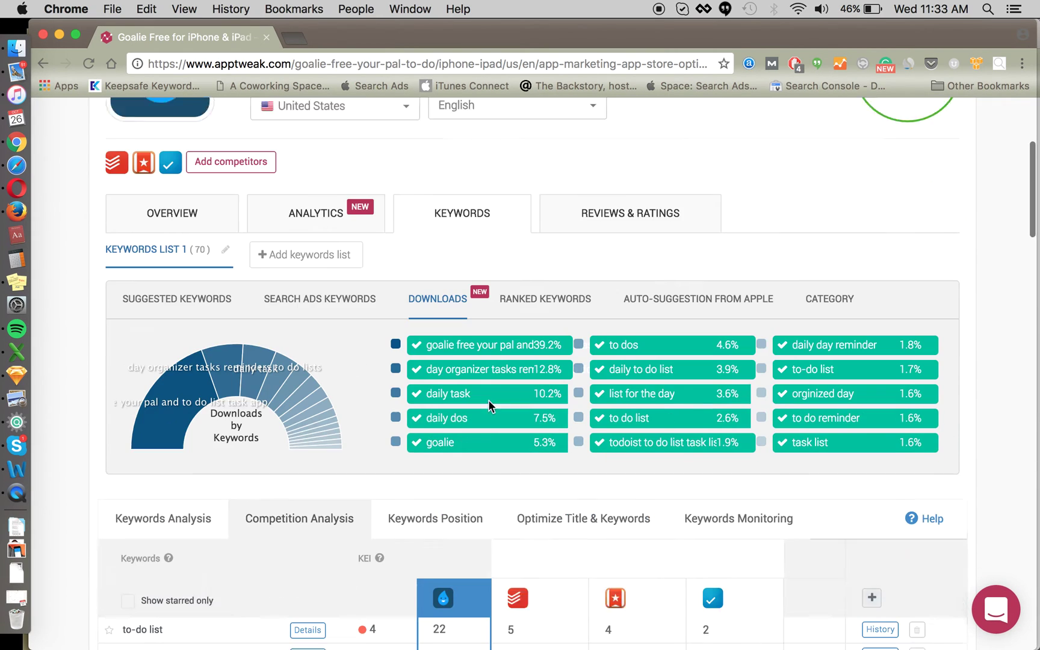
scroll(522, 366, down, 1)
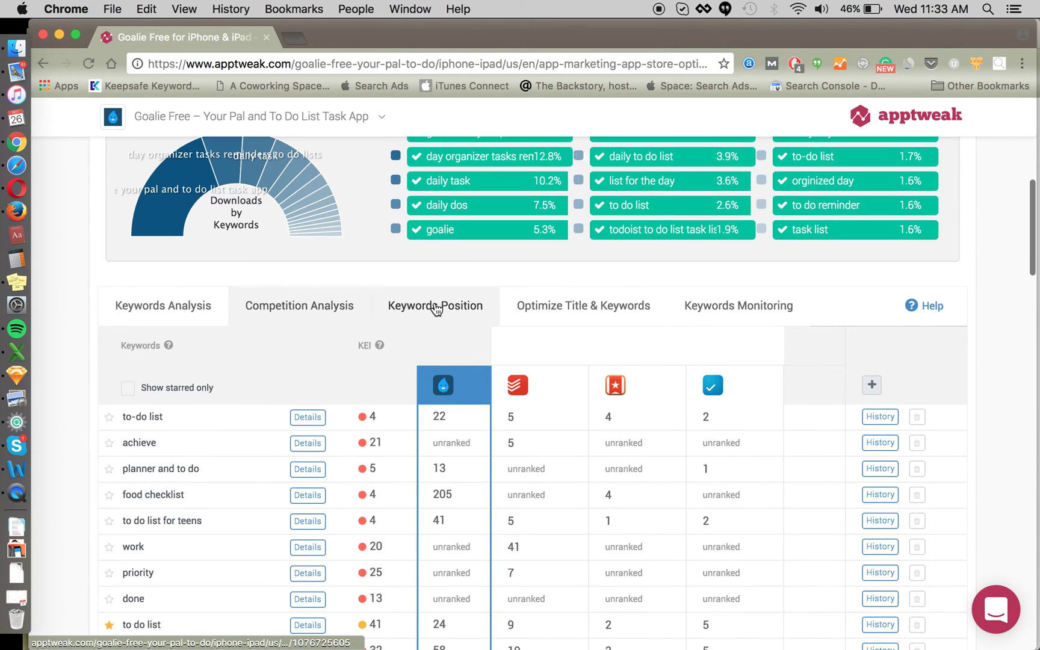
click(436, 306)
Step: Scroll through the Competition vs Volume scatter chart and back up to the keyword analysis tabs
scroll(174, 388, down, 3)
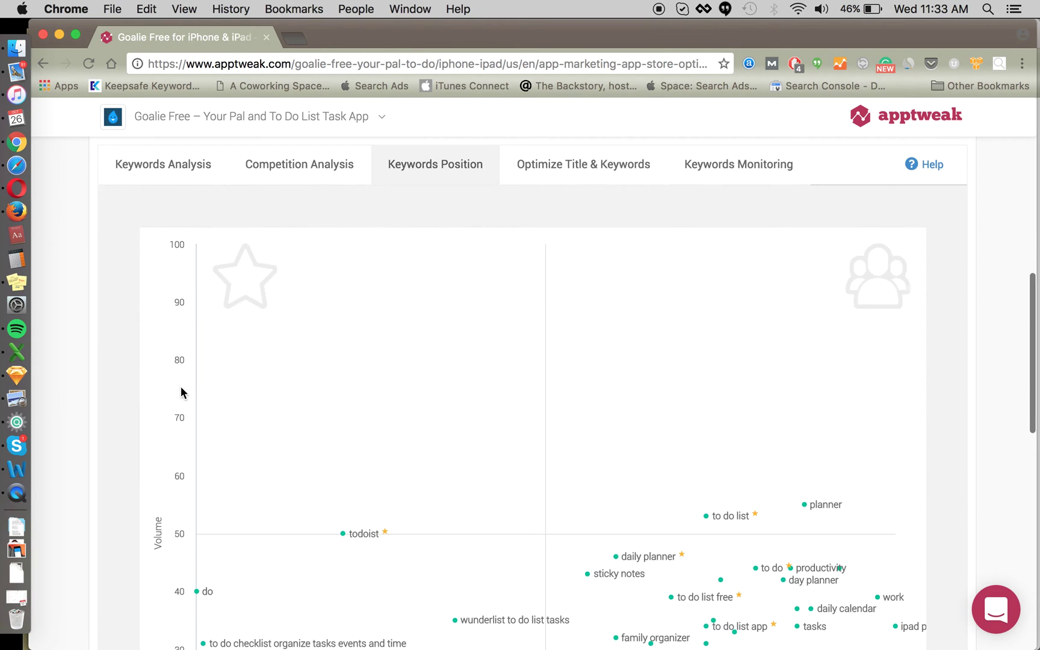
scroll(155, 383, down, 2)
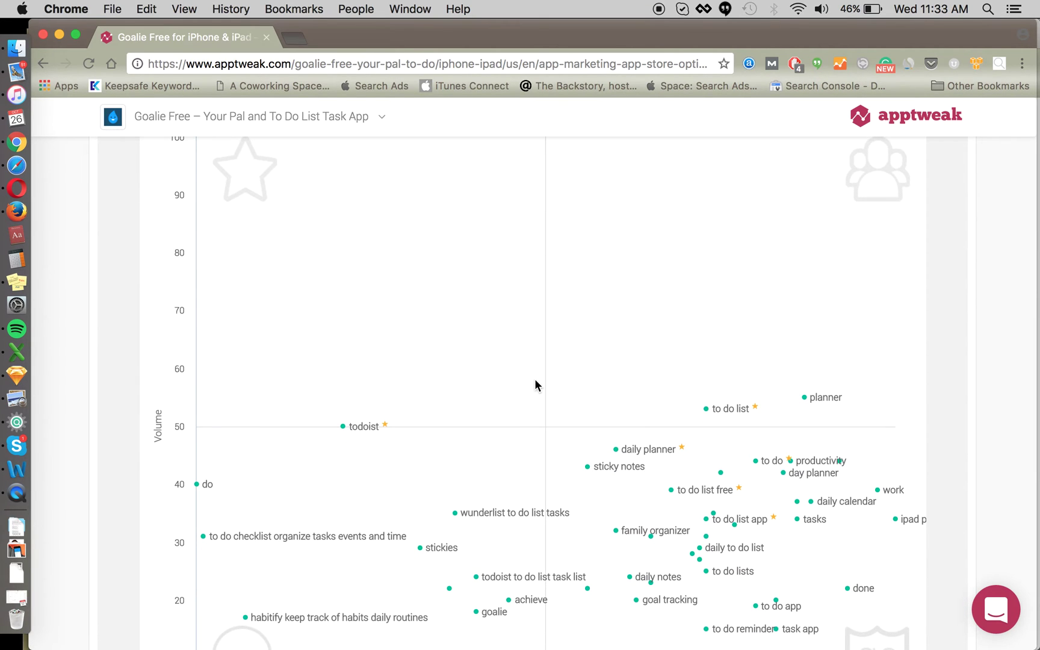
scroll(572, 373, down, 2)
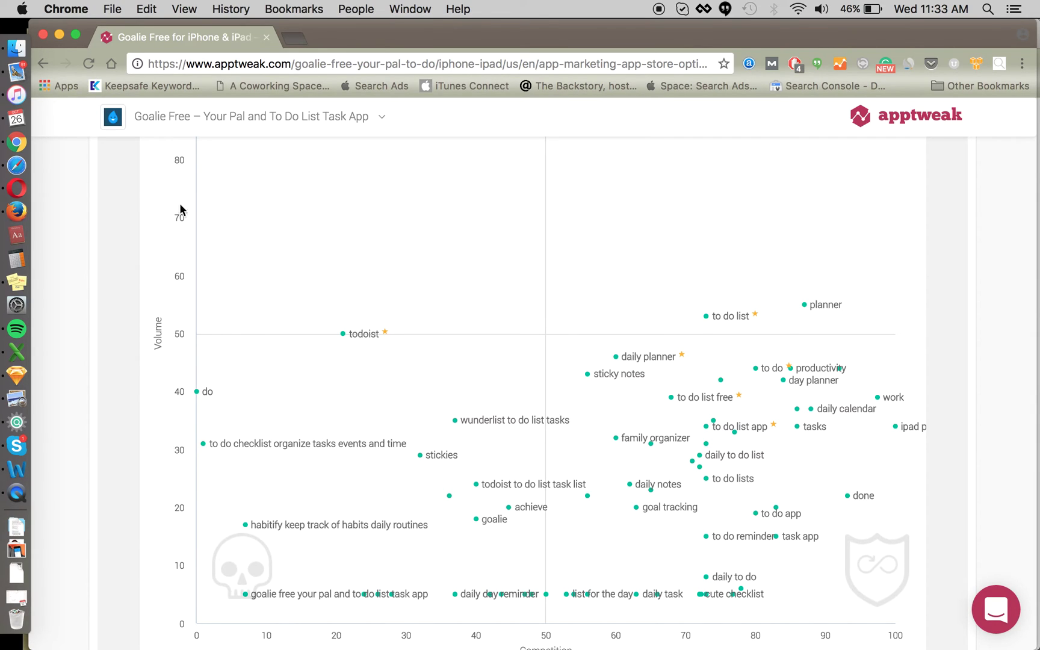
scroll(253, 379, down, 1)
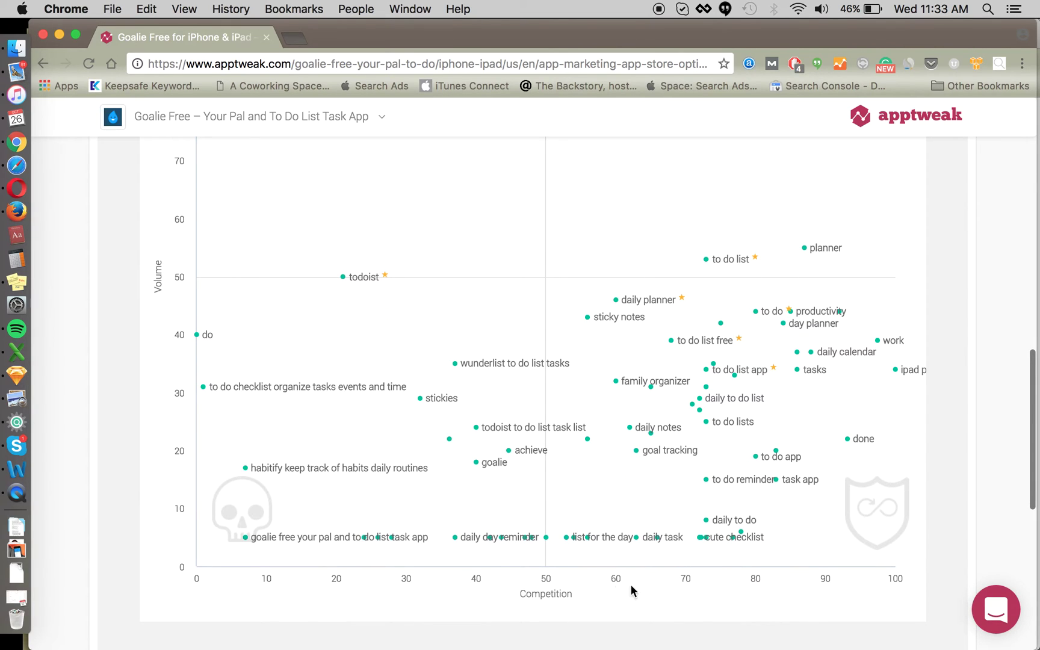
scroll(639, 580, up, 3)
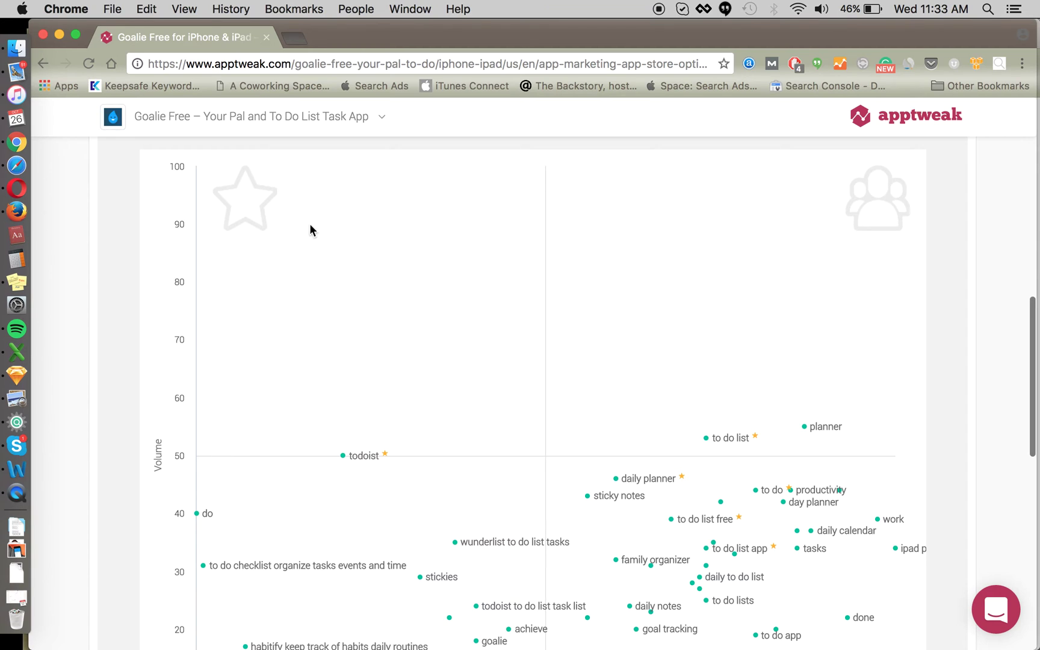
scroll(208, 380, down, 5)
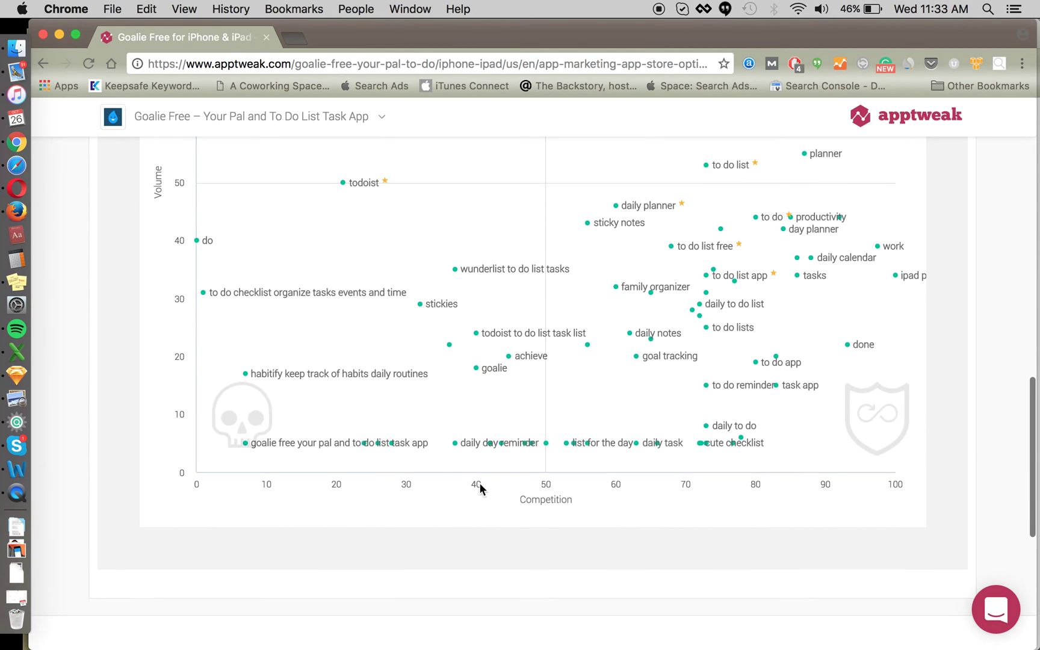
scroll(480, 489, up, 4)
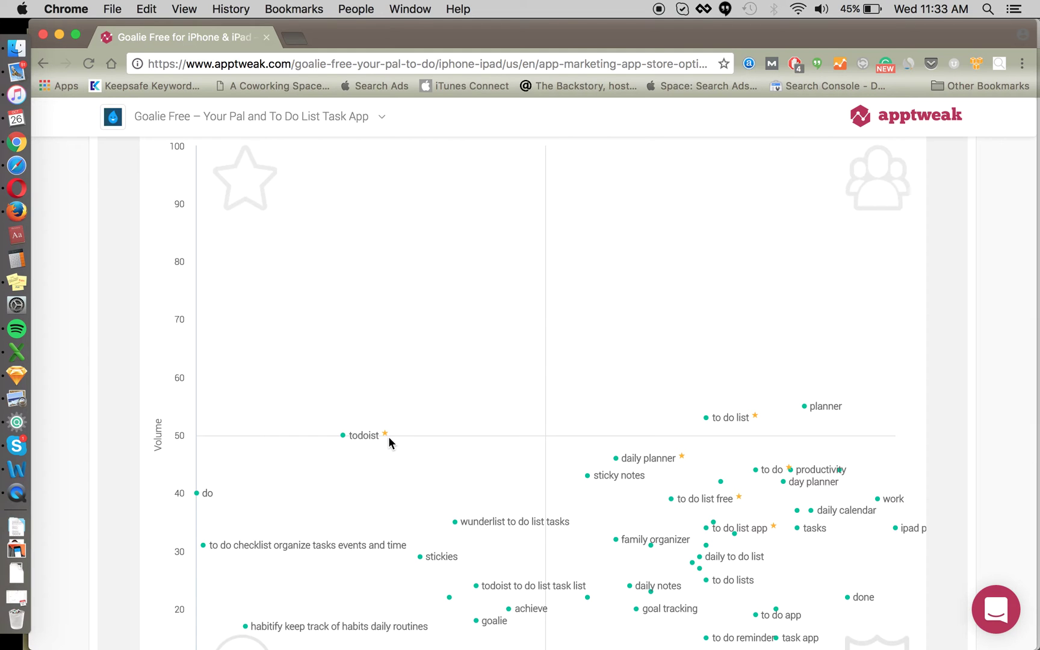
scroll(442, 433, down, 5)
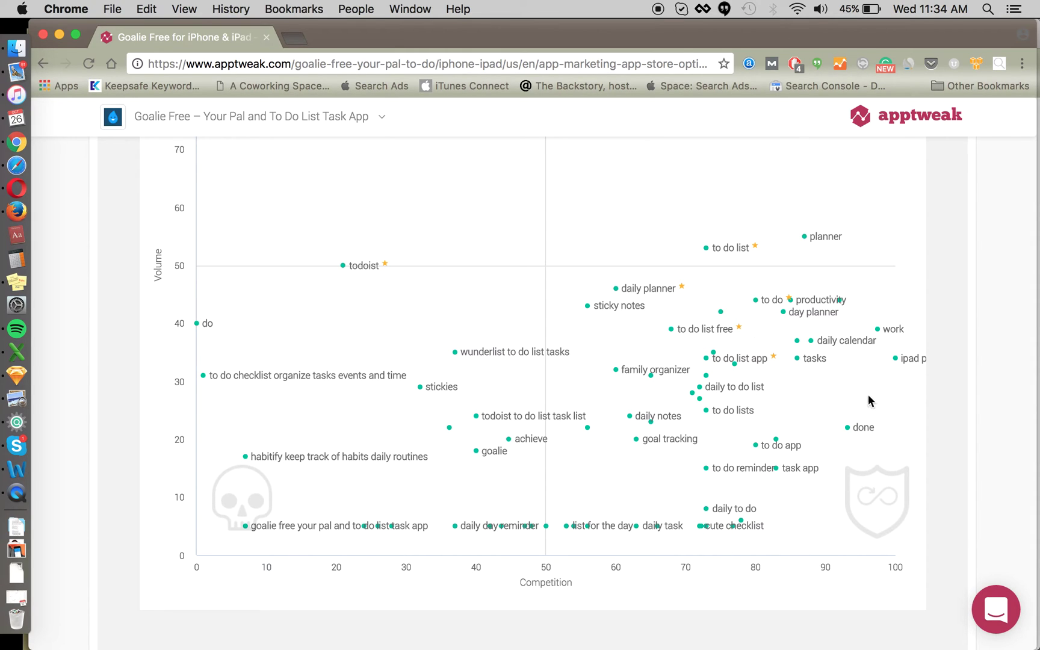
scroll(716, 395, up, 5)
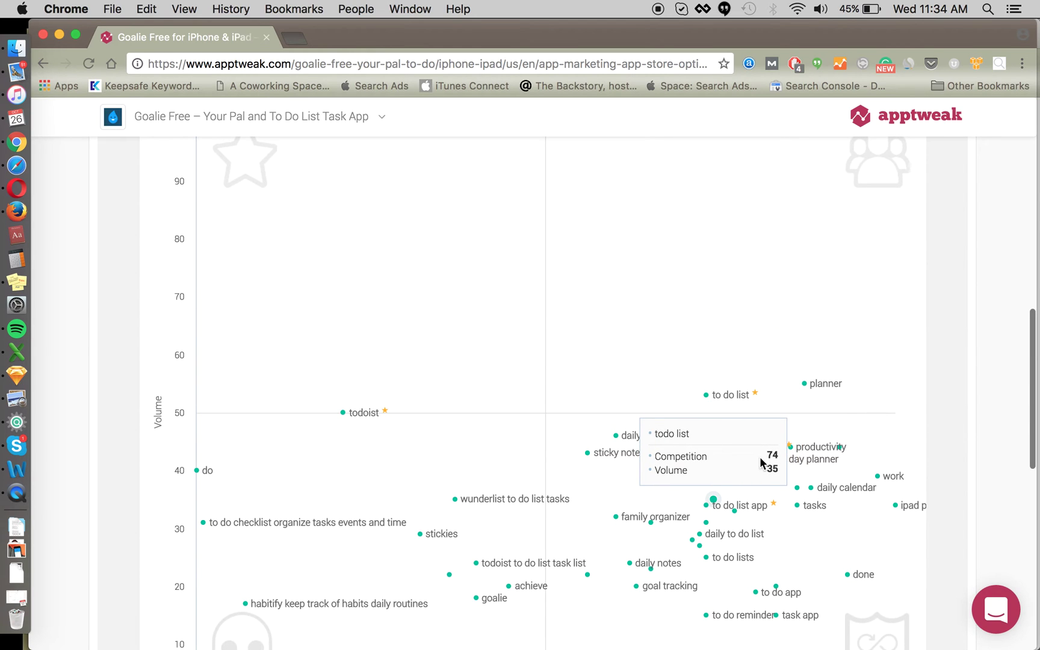
scroll(786, 494, down, 4)
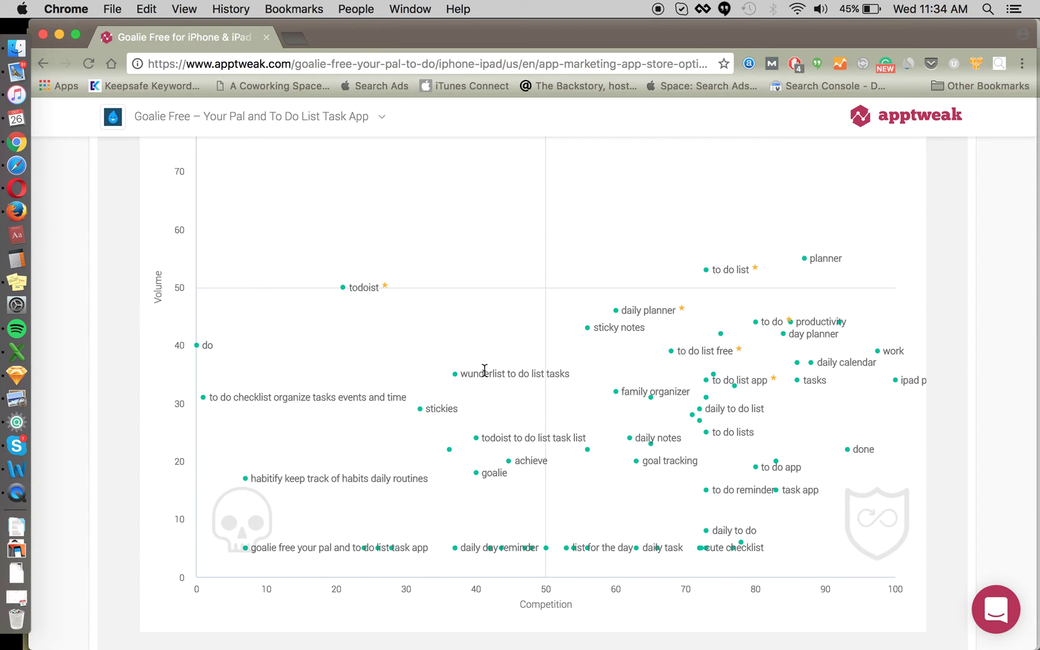
scroll(385, 376, down, 5)
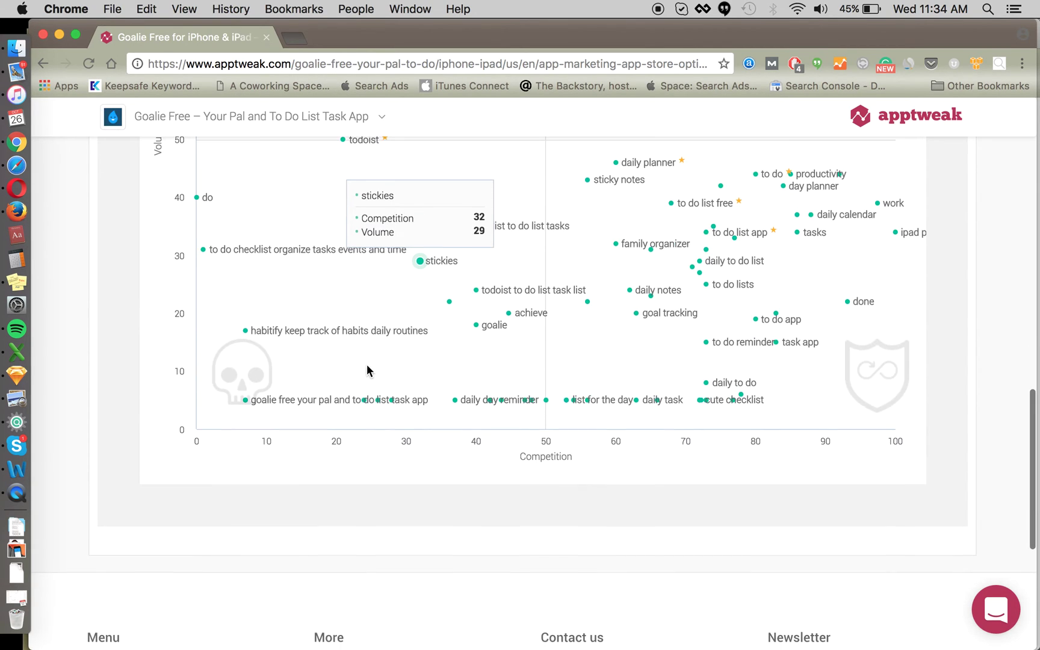
scroll(366, 364, up, 7)
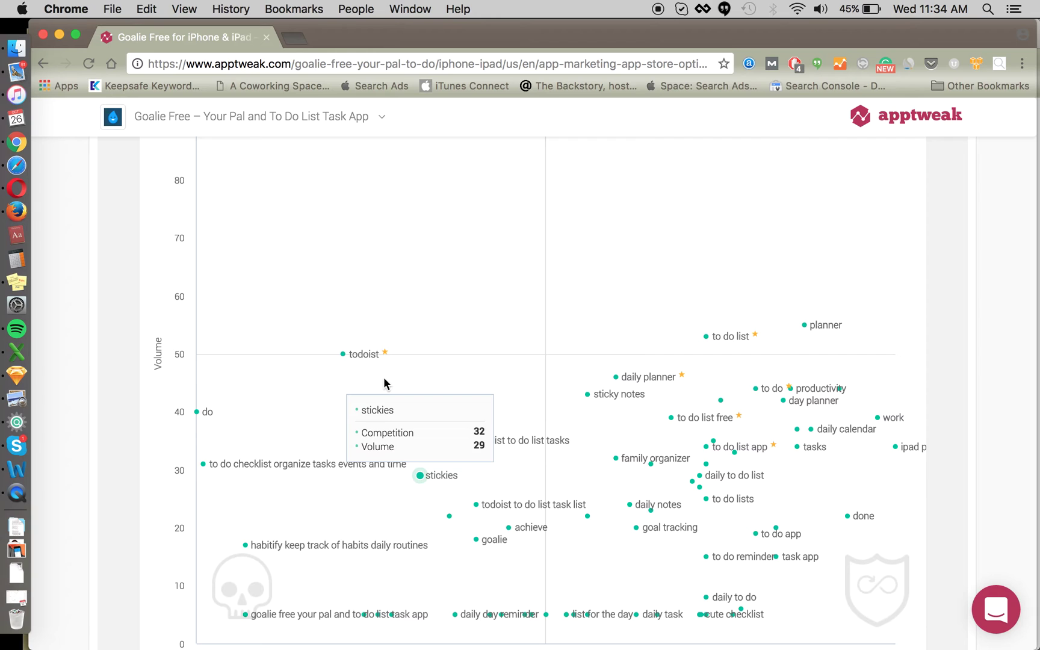
scroll(181, 413, up, 3)
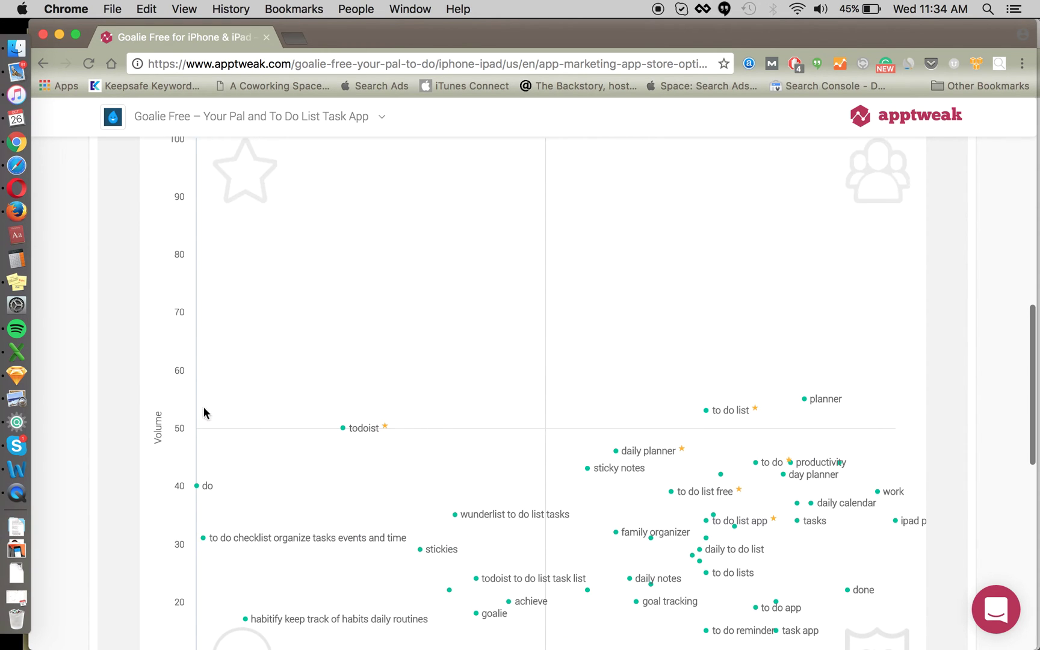
scroll(518, 341, up, 8)
Step: In Optimize Title & Keywords, sort by KEI highest first and add 'do' to the App Name
click(585, 292)
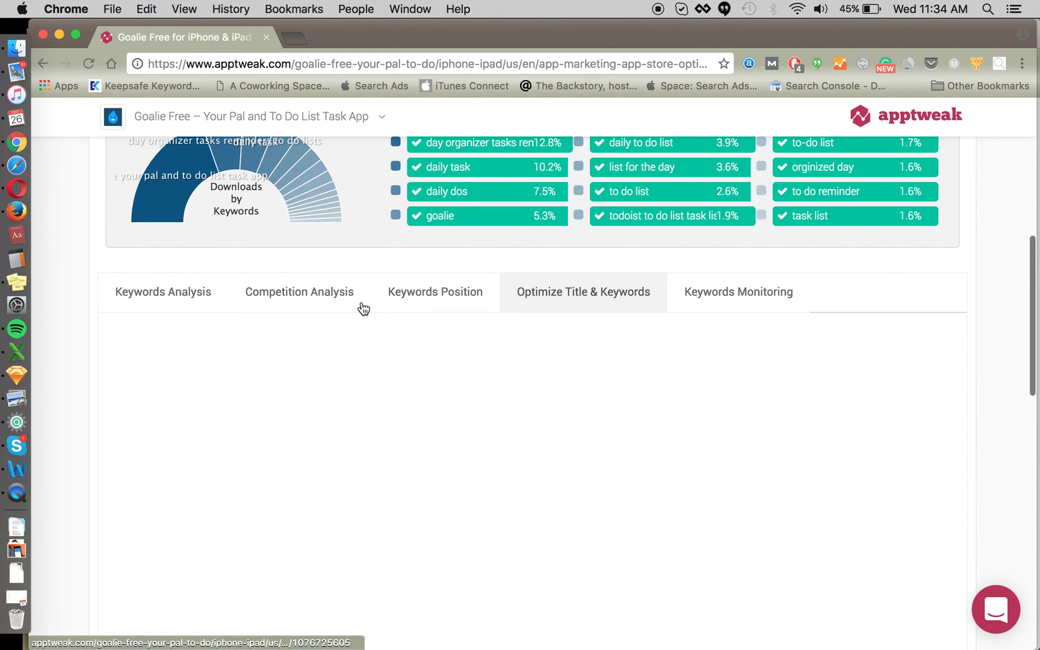
scroll(385, 319, down, 5)
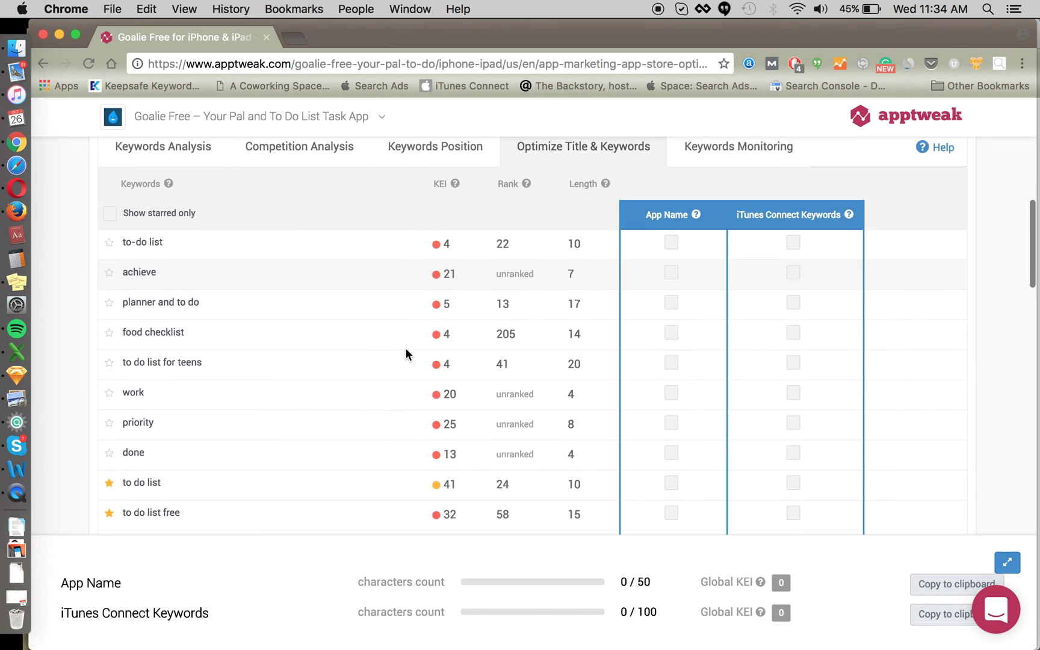
click(441, 182)
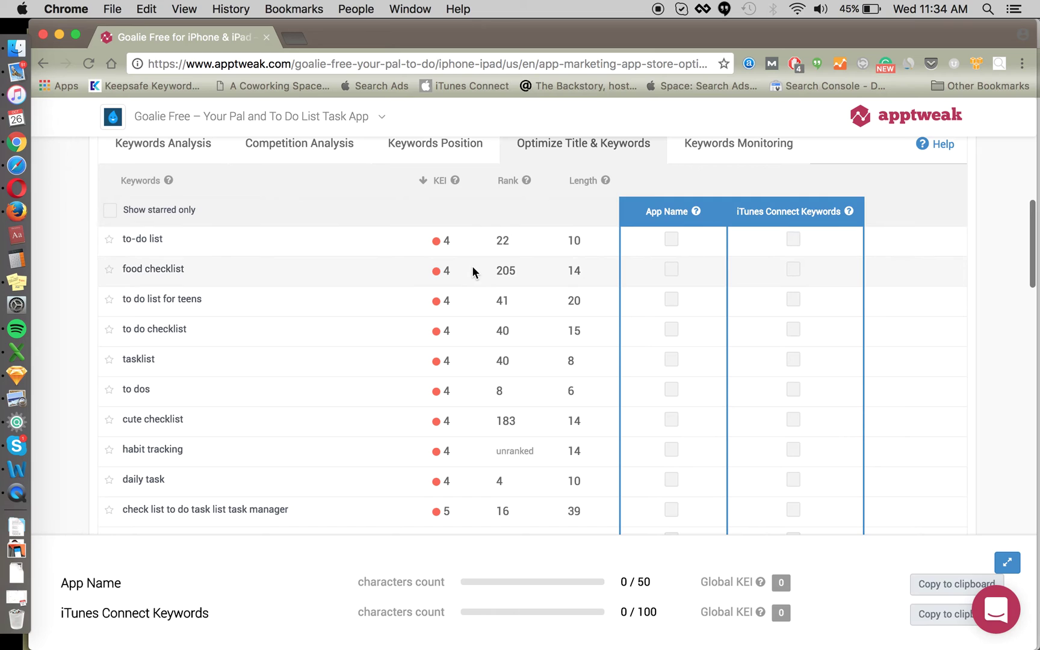
click(440, 182)
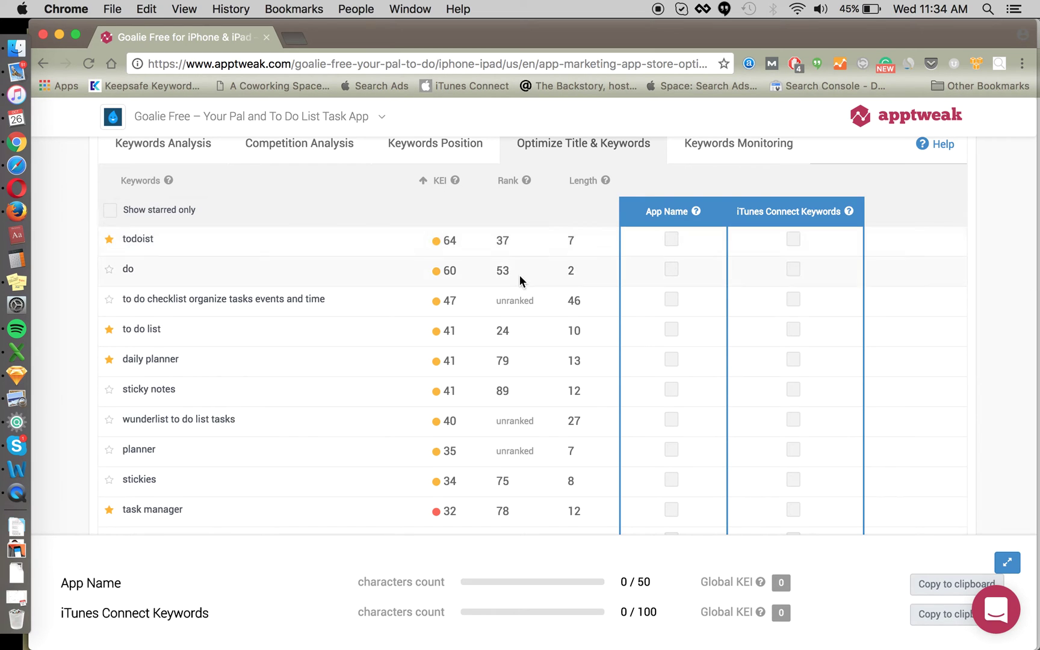
click(672, 270)
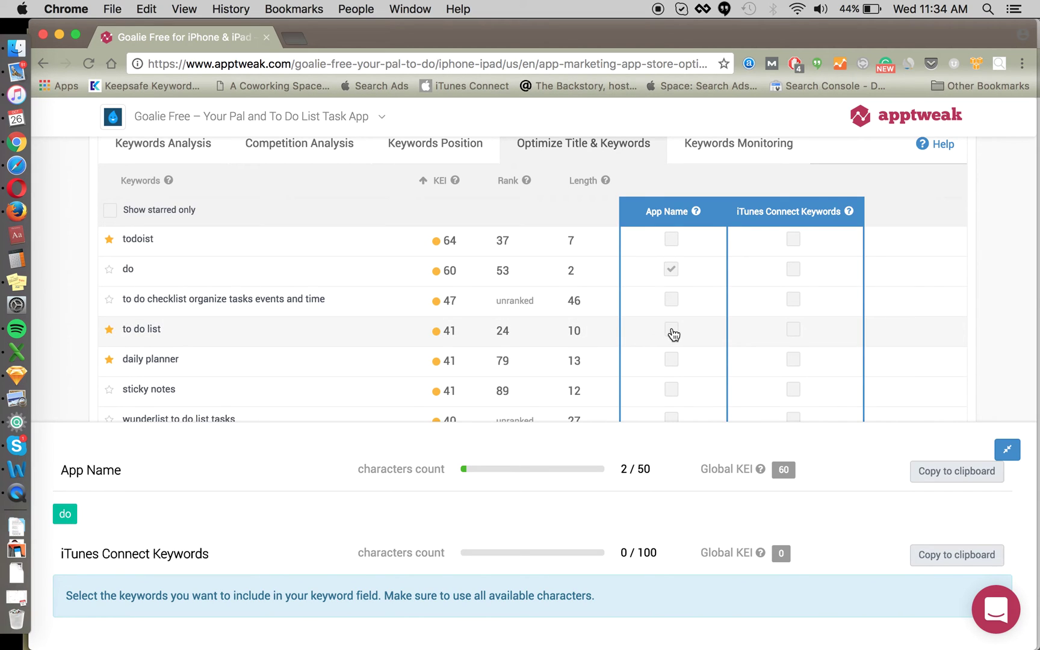
Step: Add 'to do list' and 'daily planner' to the App Name and copy it to the clipboard
click(671, 330)
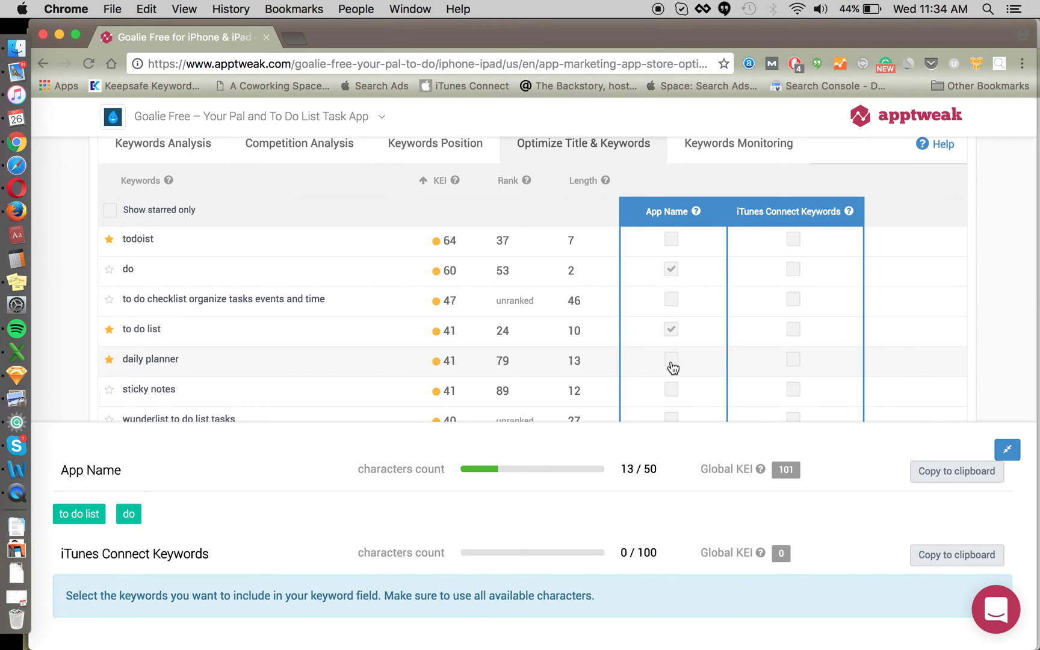
click(671, 361)
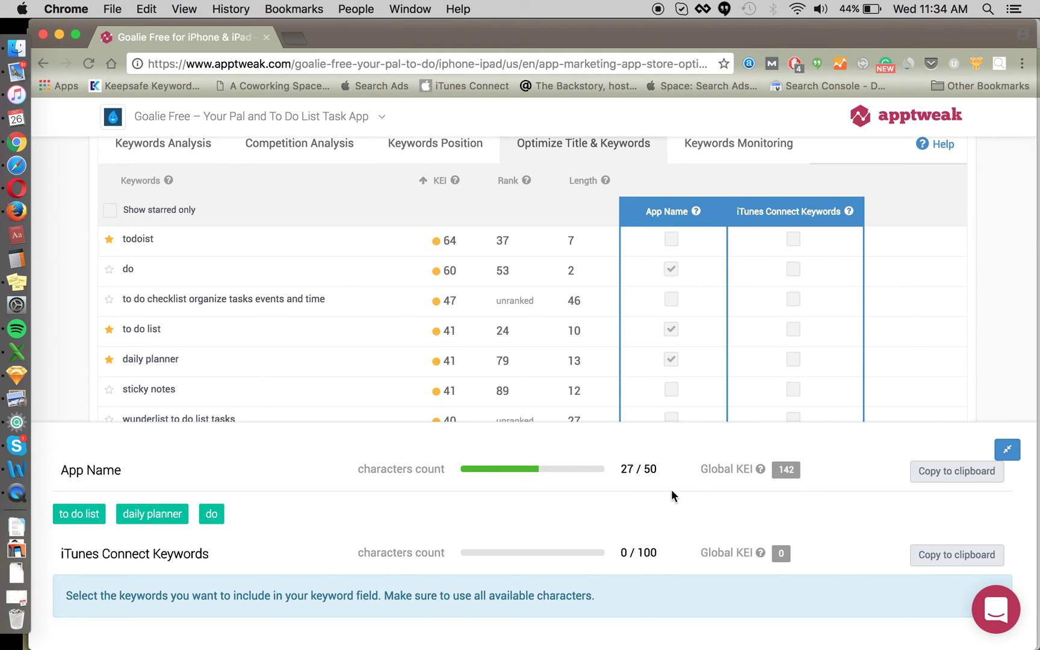
click(918, 471)
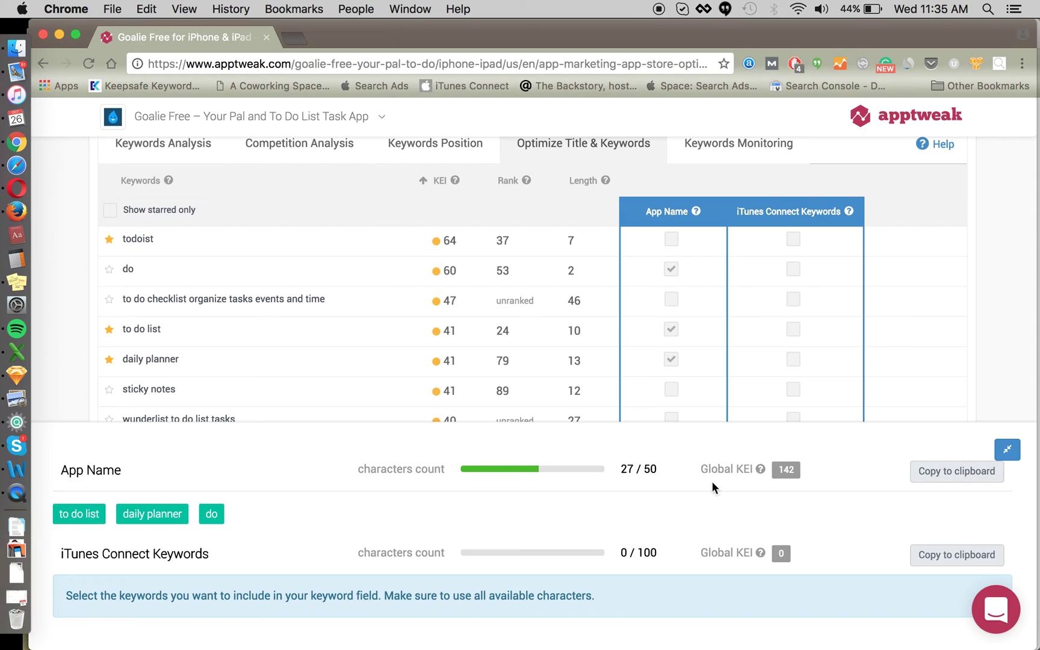
Step: Add 'sticky notes' to the App Name, reaching 40/50 characters with Global KEI 183
scroll(465, 378, down, 2)
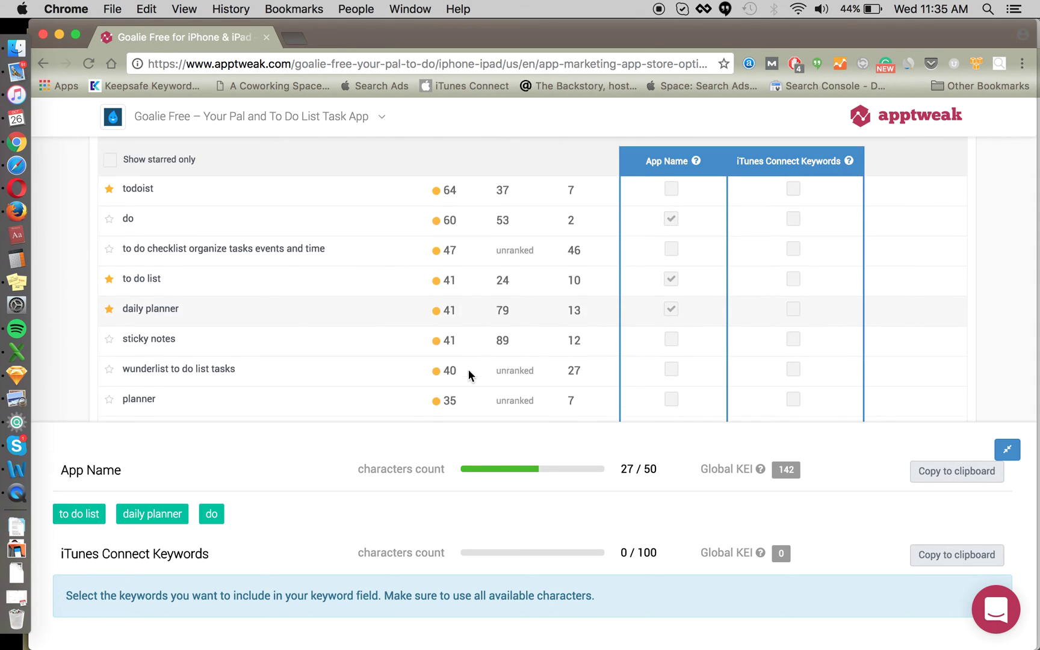
click(673, 337)
scroll(801, 349, down, 2)
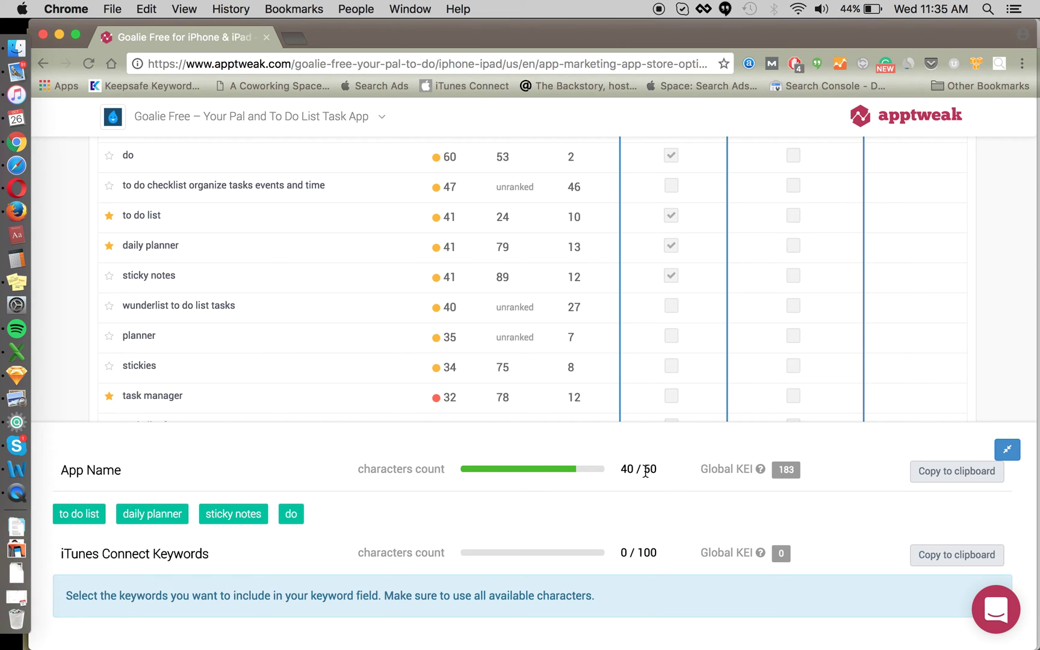
scroll(644, 470, up, 1)
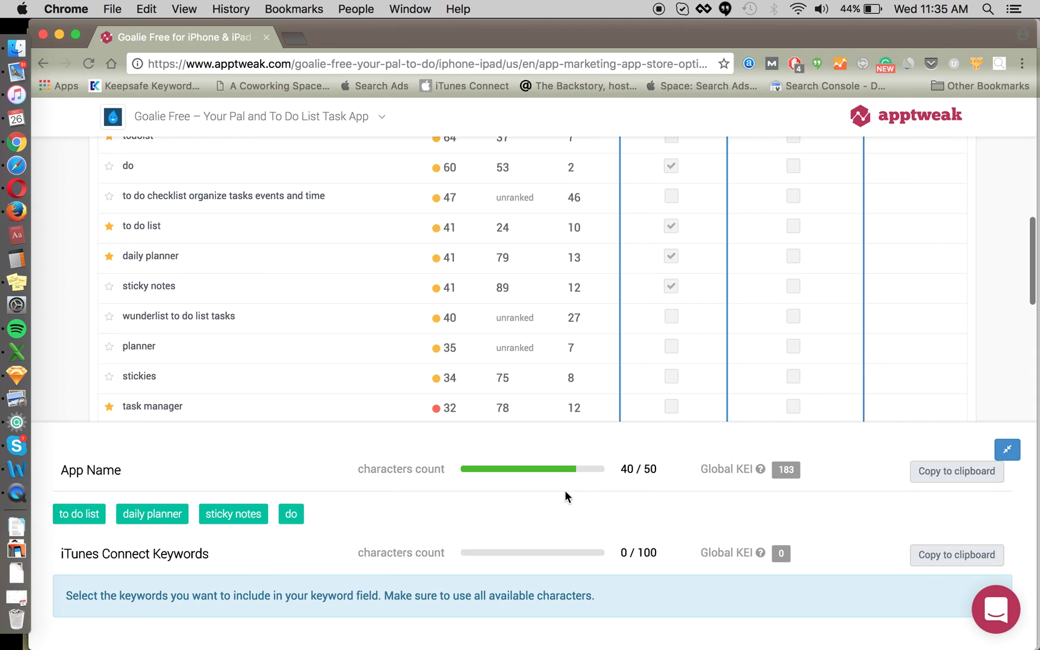
scroll(626, 469, up, 1)
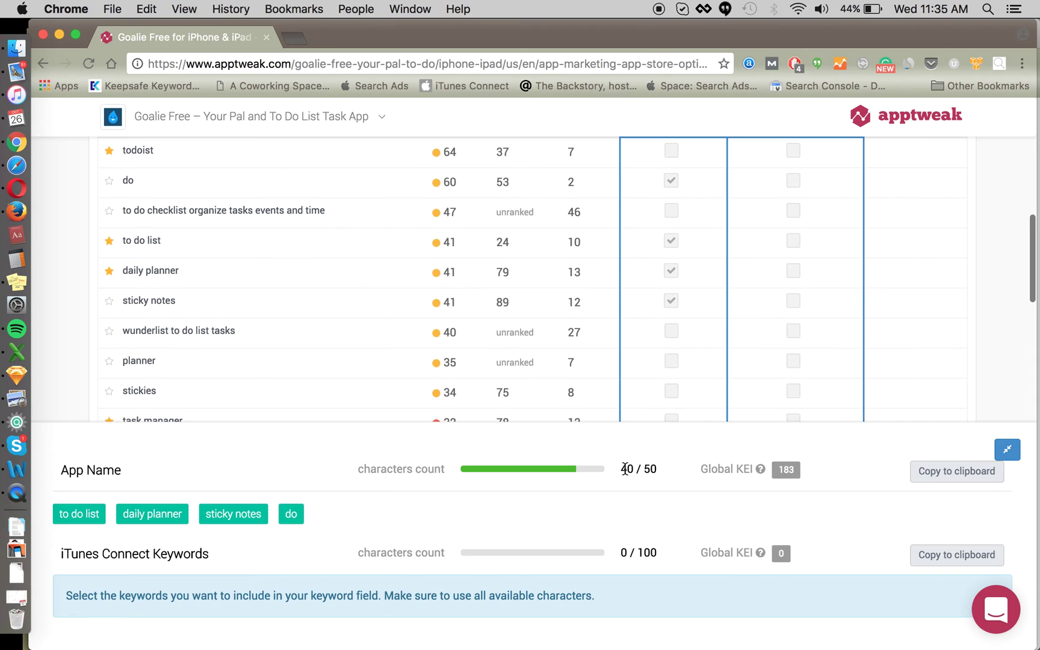
drag(625, 478, 666, 472)
click(665, 472)
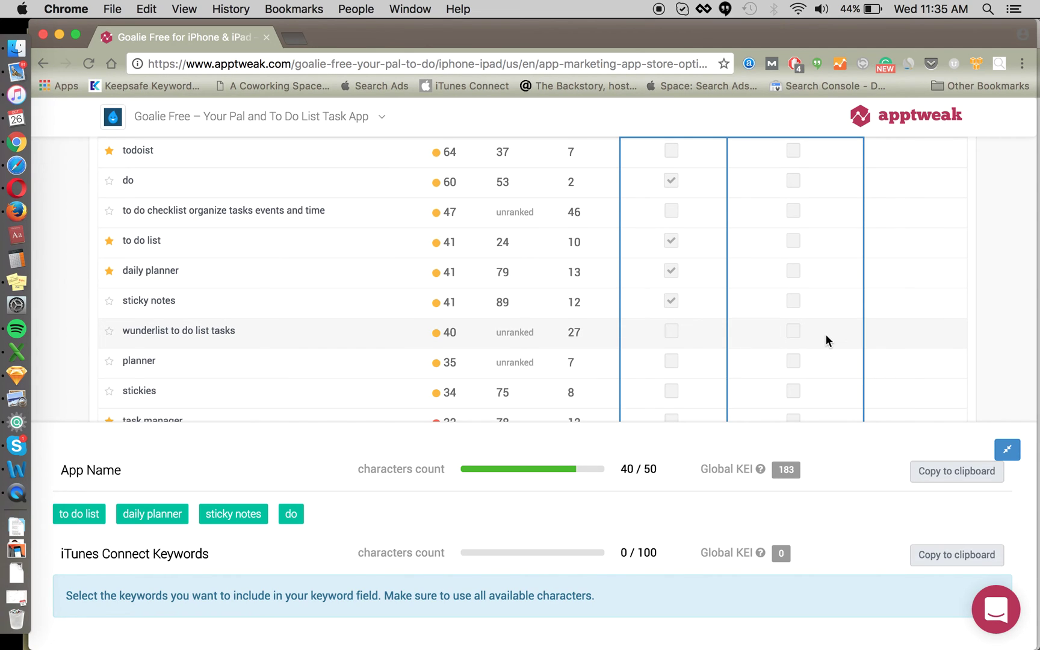
scroll(826, 340, down, 2)
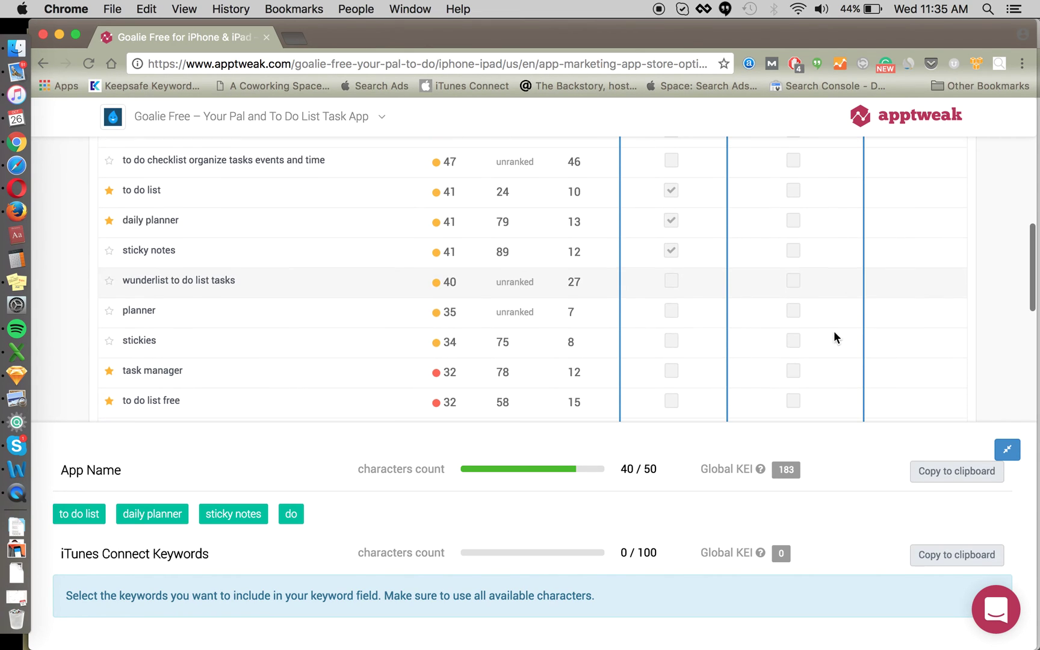
Step: Add 'wunderlist to do list tasks', 'planner' and 'todoist' to the iTunes Connect keywords
click(793, 308)
click(792, 282)
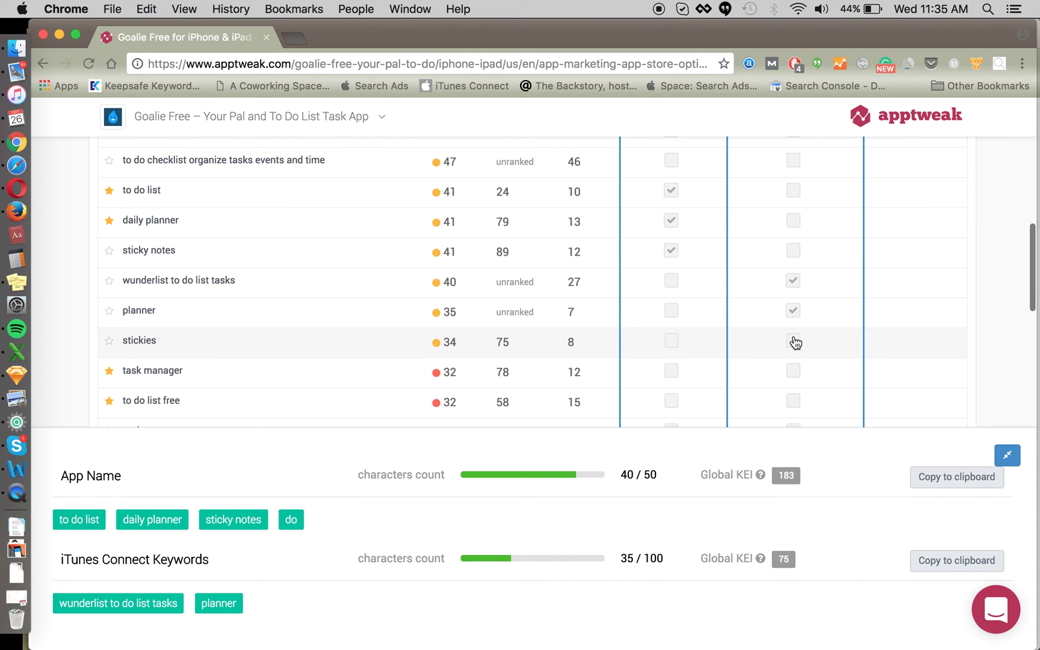
scroll(775, 311, up, 3)
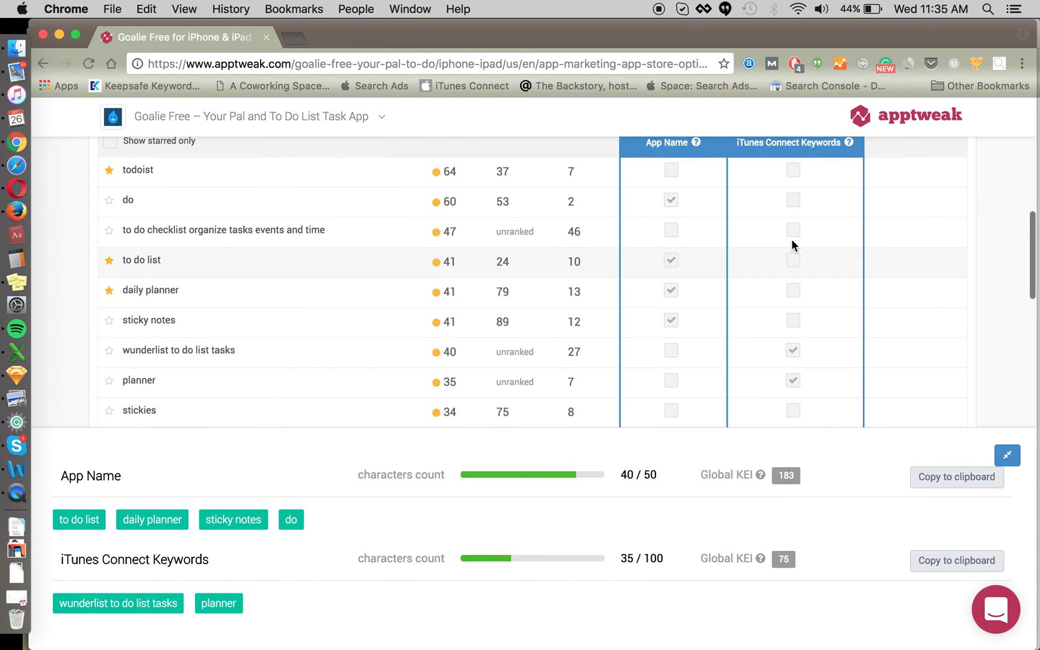
click(795, 170)
scroll(796, 313, down, 5)
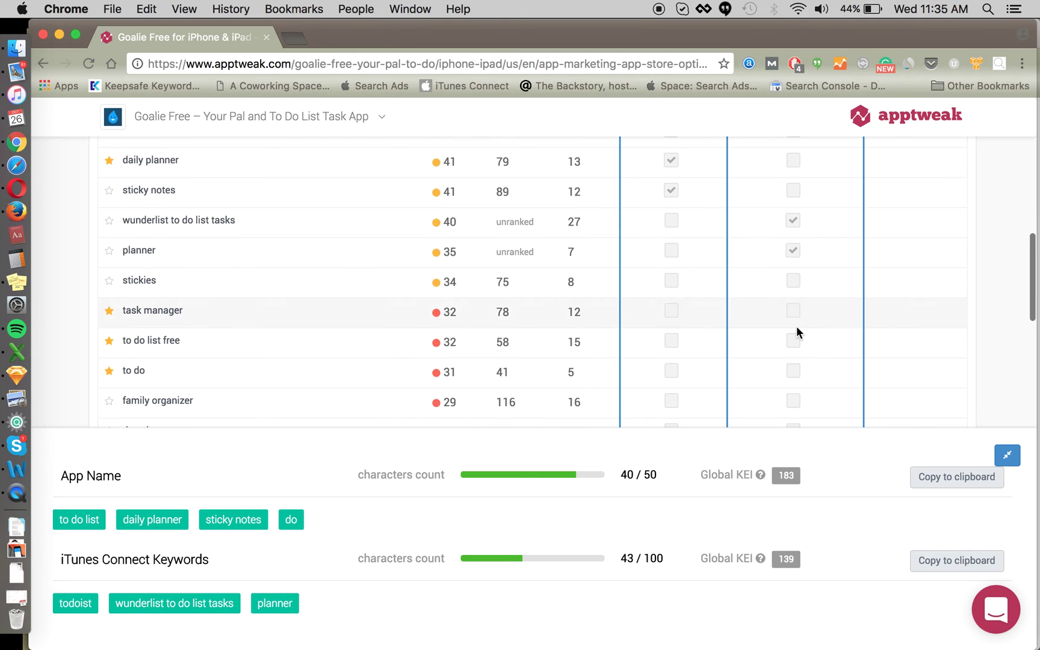
Step: Add stickies, task manager, to do list free, to do and family organizer, reaching 104/100 characters
click(794, 285)
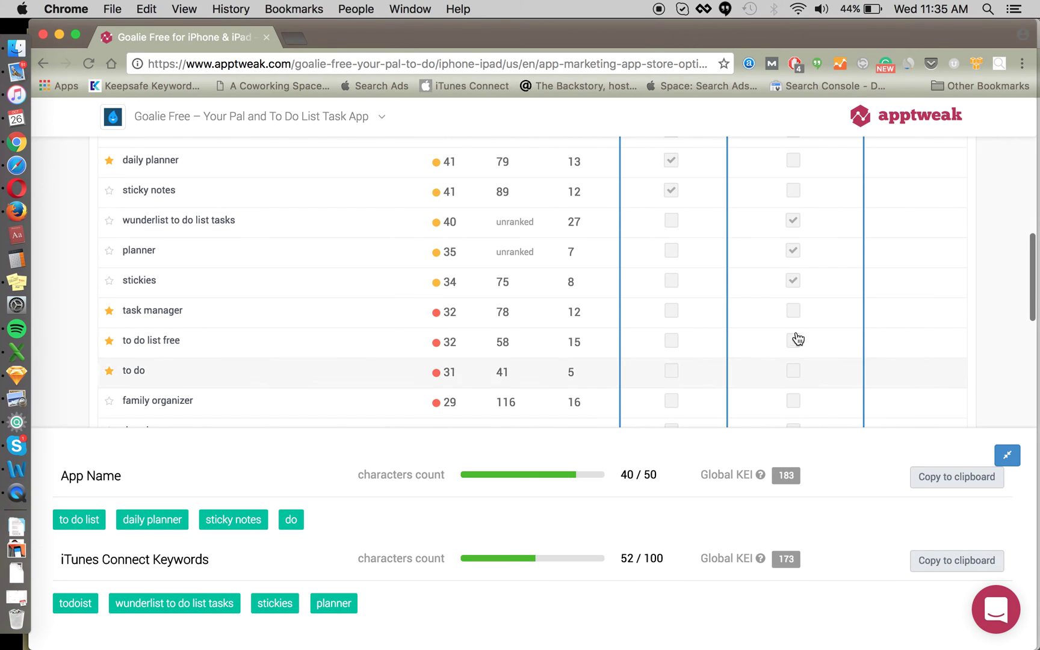
click(795, 312)
click(803, 343)
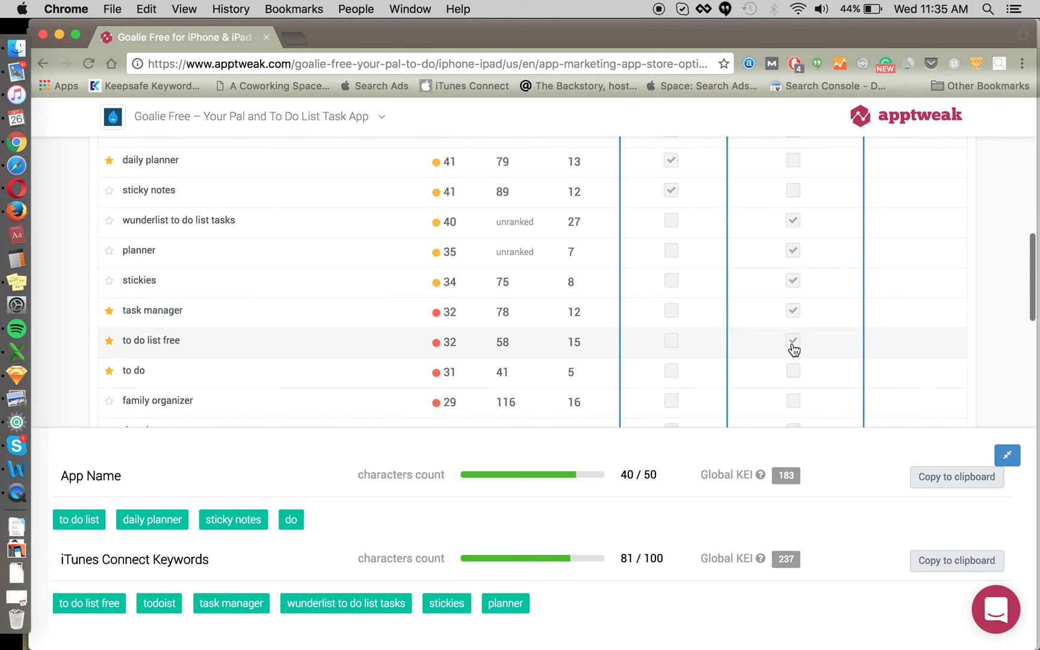
scroll(802, 343, down, 1)
click(793, 337)
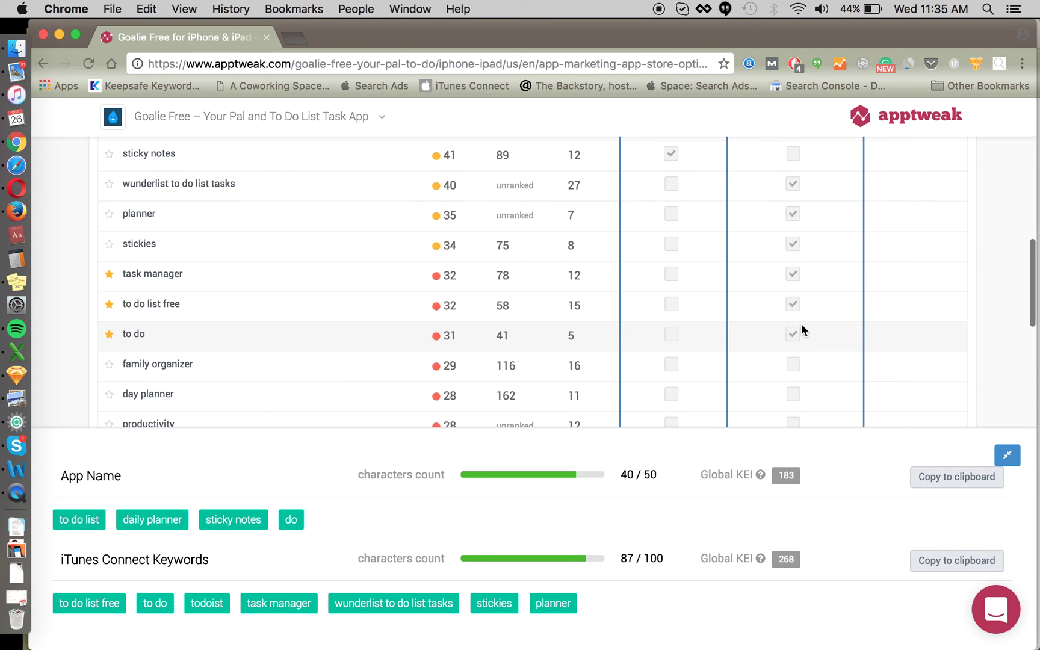
click(792, 367)
scroll(791, 372, down, 2)
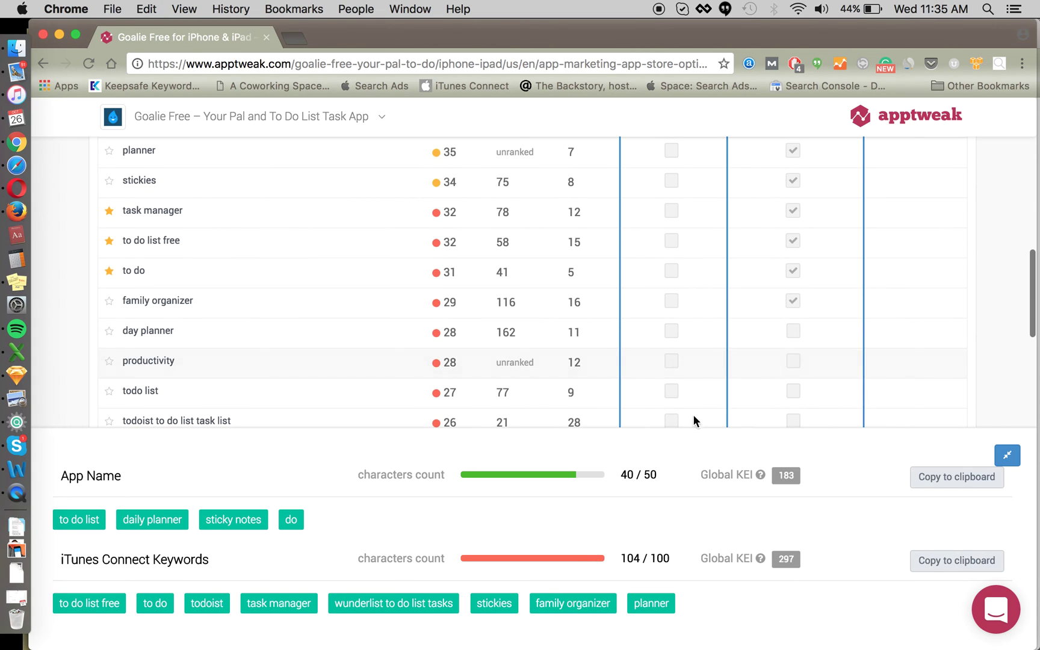
scroll(755, 361, up, 8)
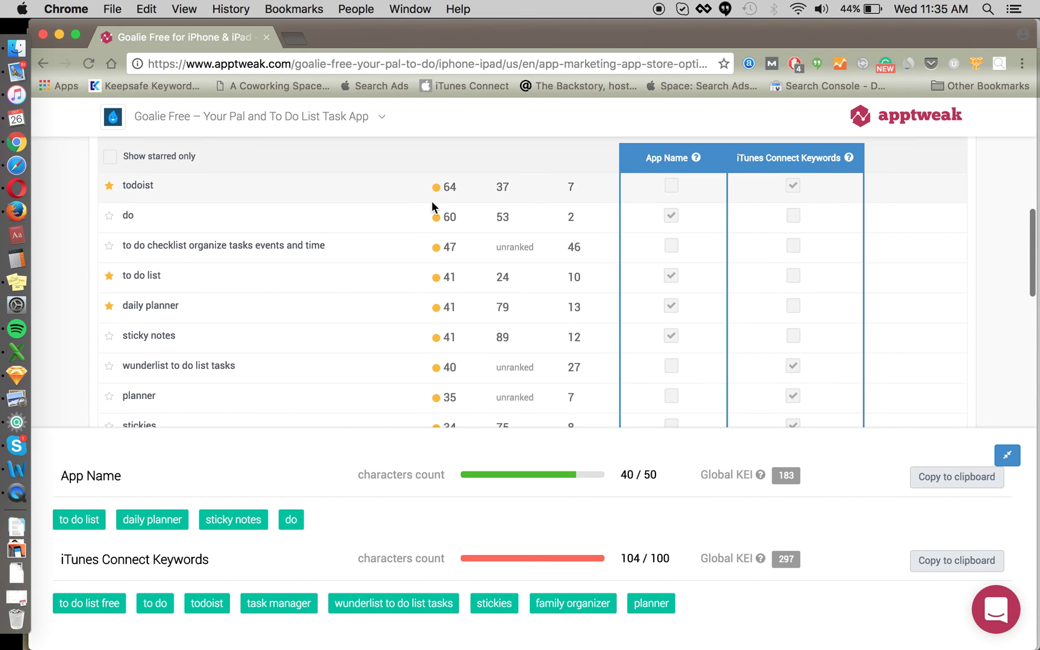
scroll(445, 253, up, 1)
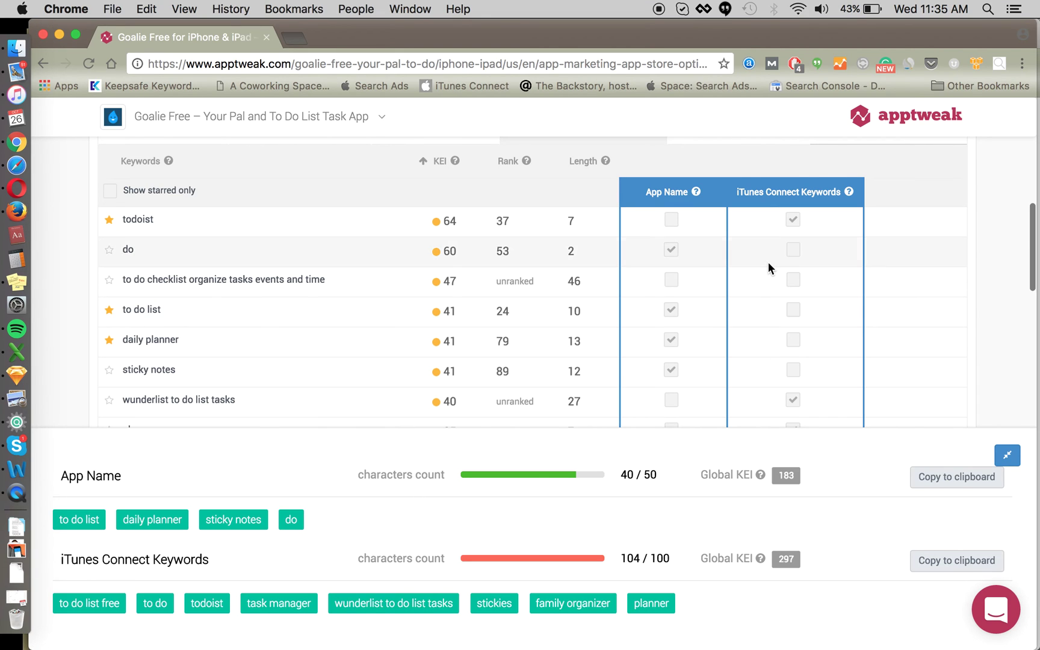
scroll(768, 262, up, 2)
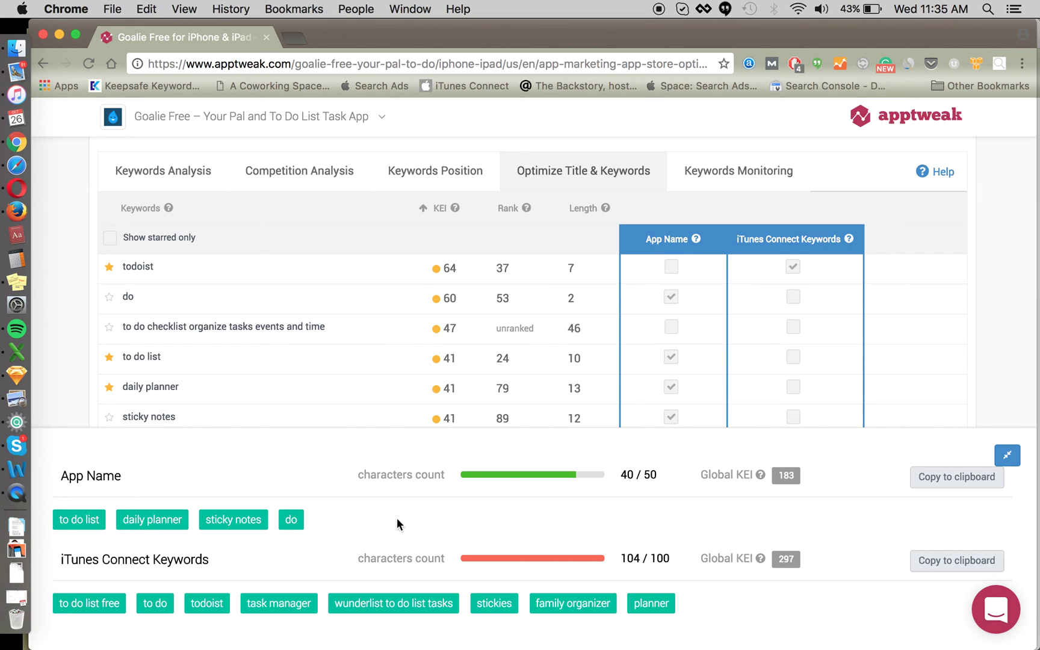
scroll(775, 328, down, 2)
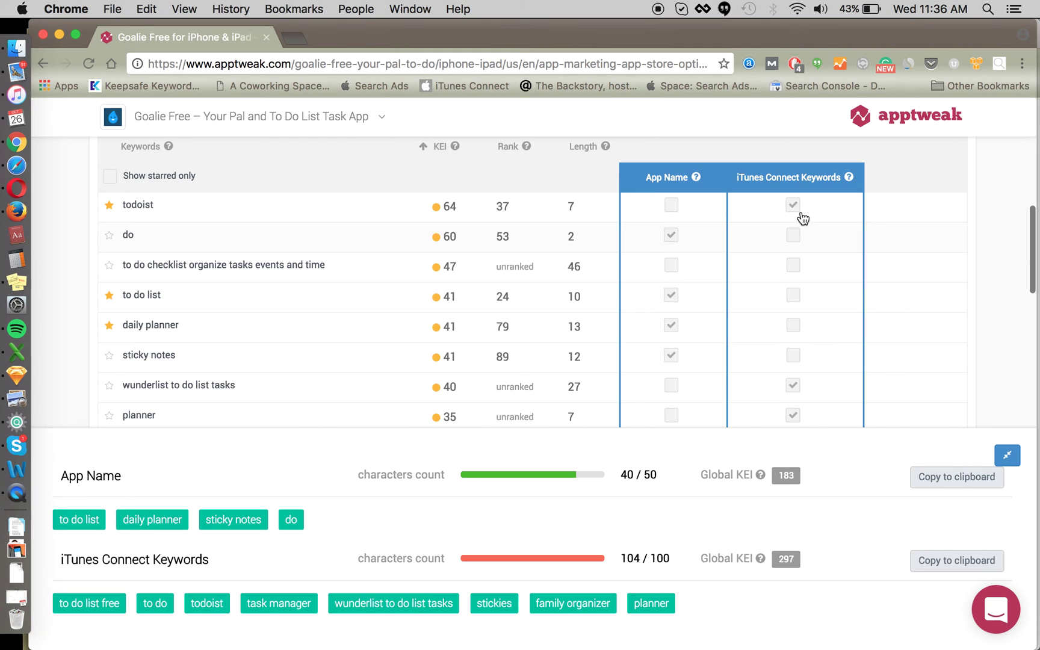
scroll(916, 335, up, 5)
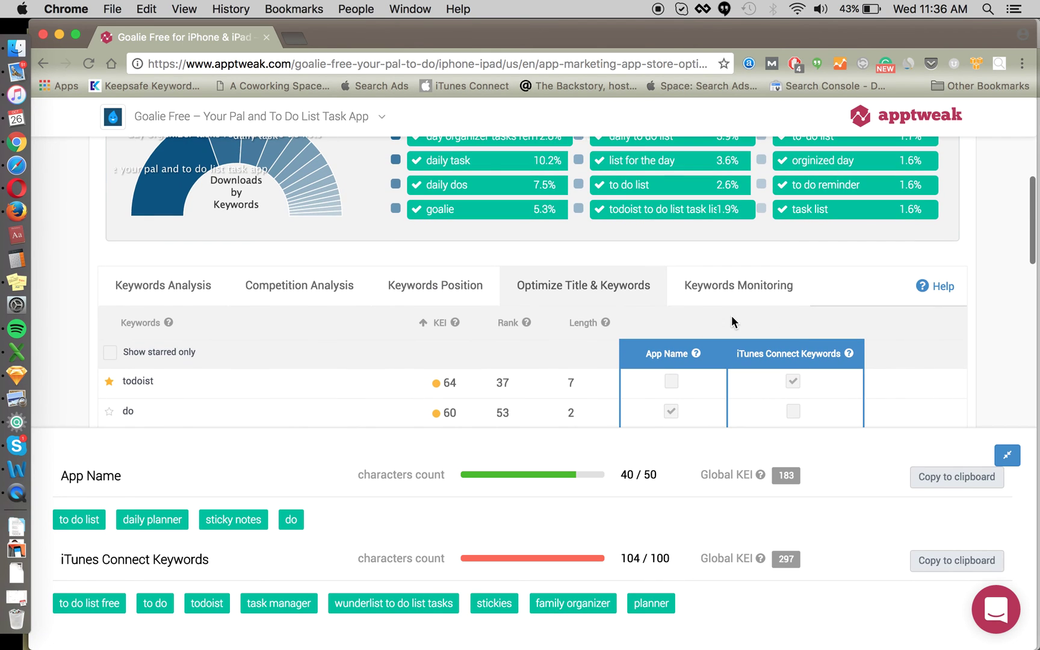
Step: Open Goalie Free's Keywords Monitoring and review visibility score, ranking progression and ranking history
click(729, 295)
scroll(727, 288, down, 5)
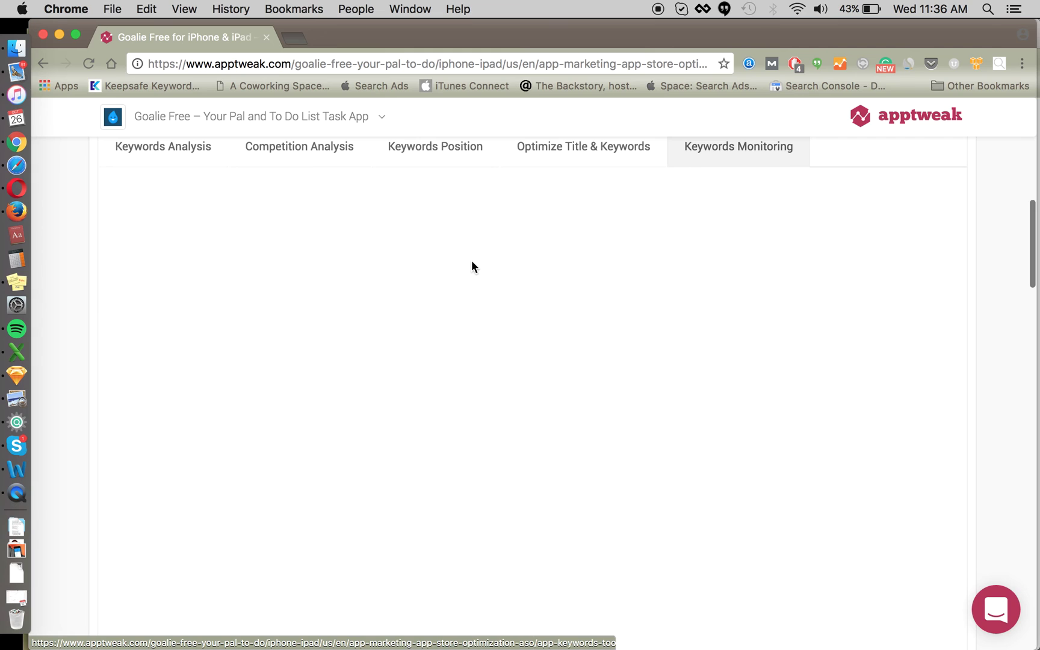
scroll(464, 360, down, 10)
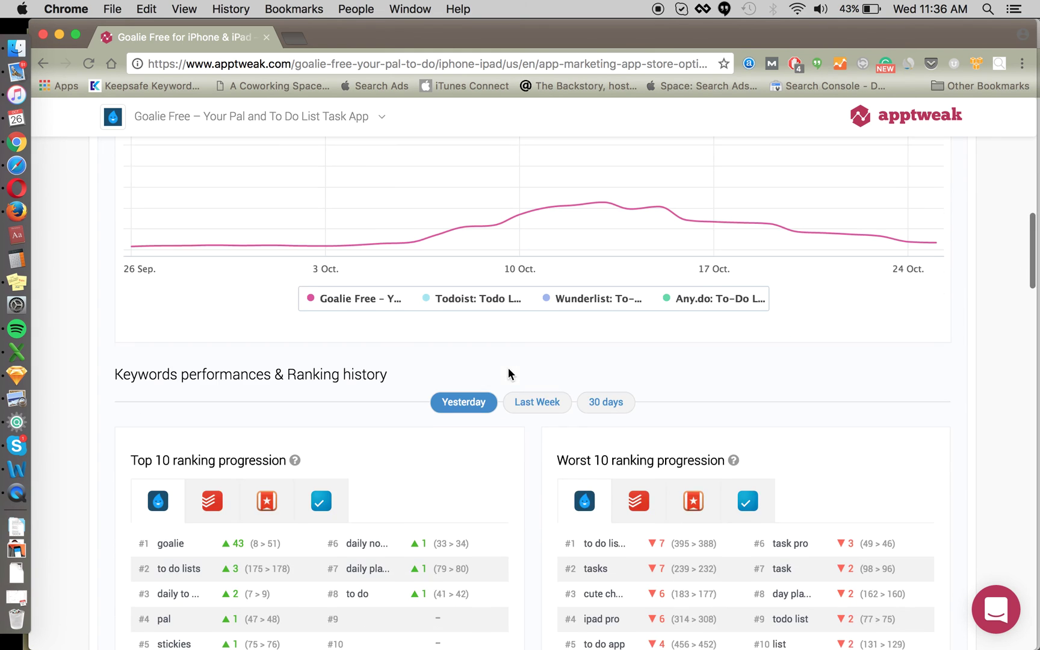
scroll(55, 393, down, 2)
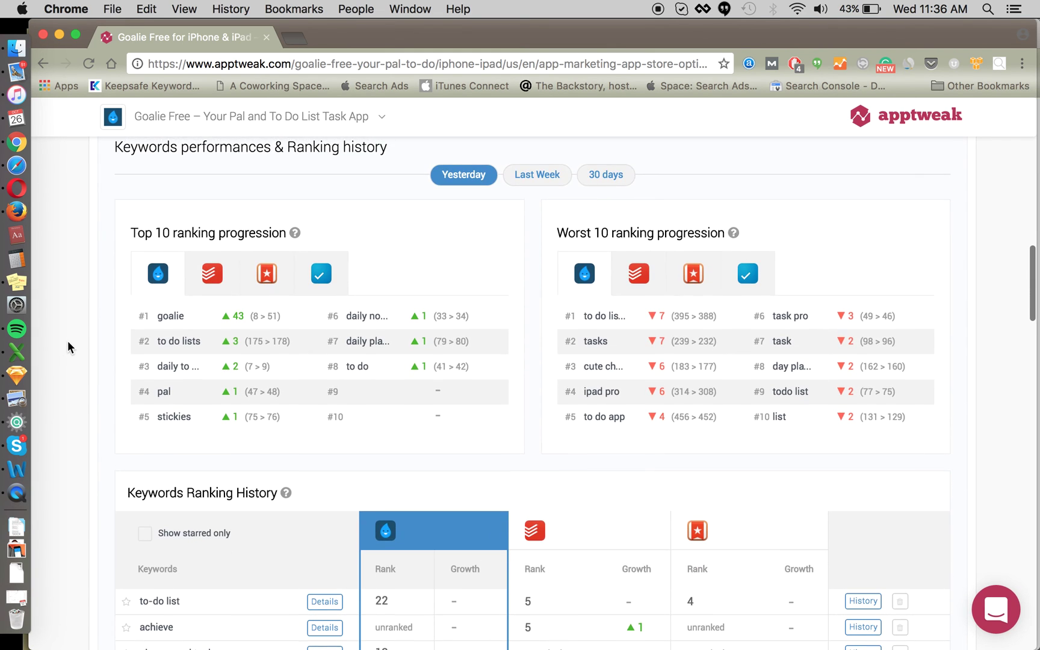
scroll(67, 340, down, 7)
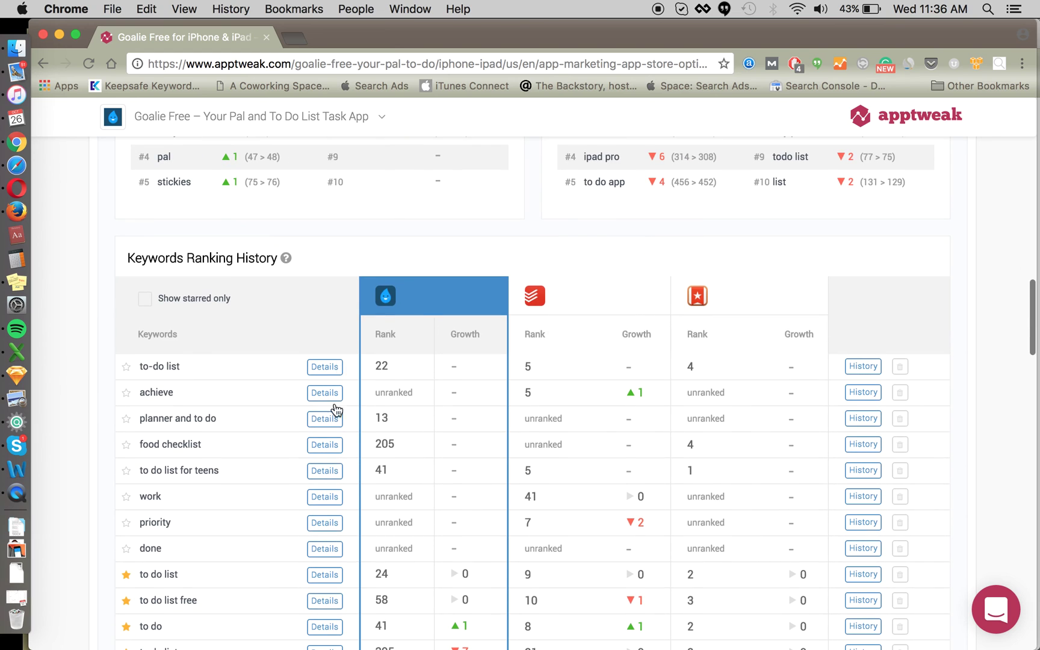
scroll(375, 401, up, 1)
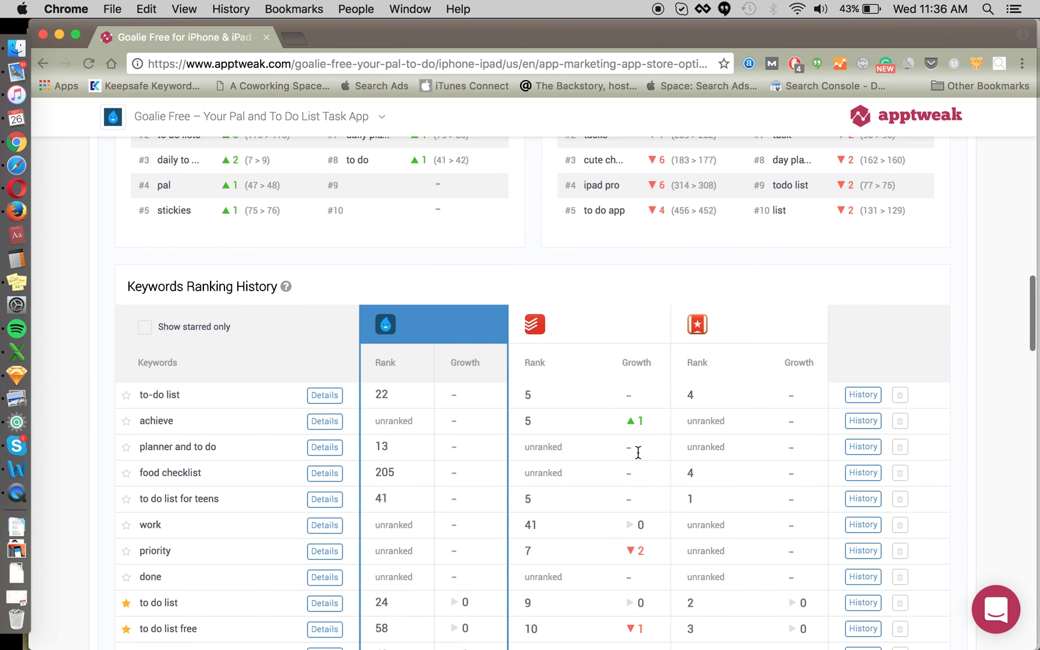
scroll(544, 460, up, 10)
scroll(430, 380, down, 1)
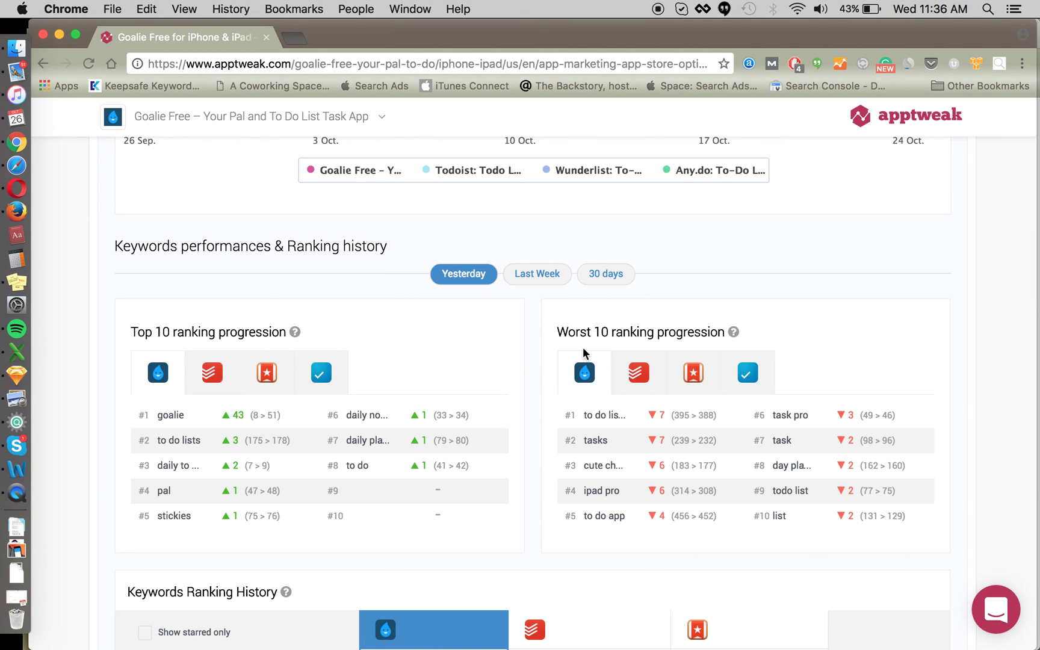
Step: Compare Todoist and Wunderlist top-10 gains and Todoist's drops, with the period set to 30 days
click(236, 383)
click(274, 383)
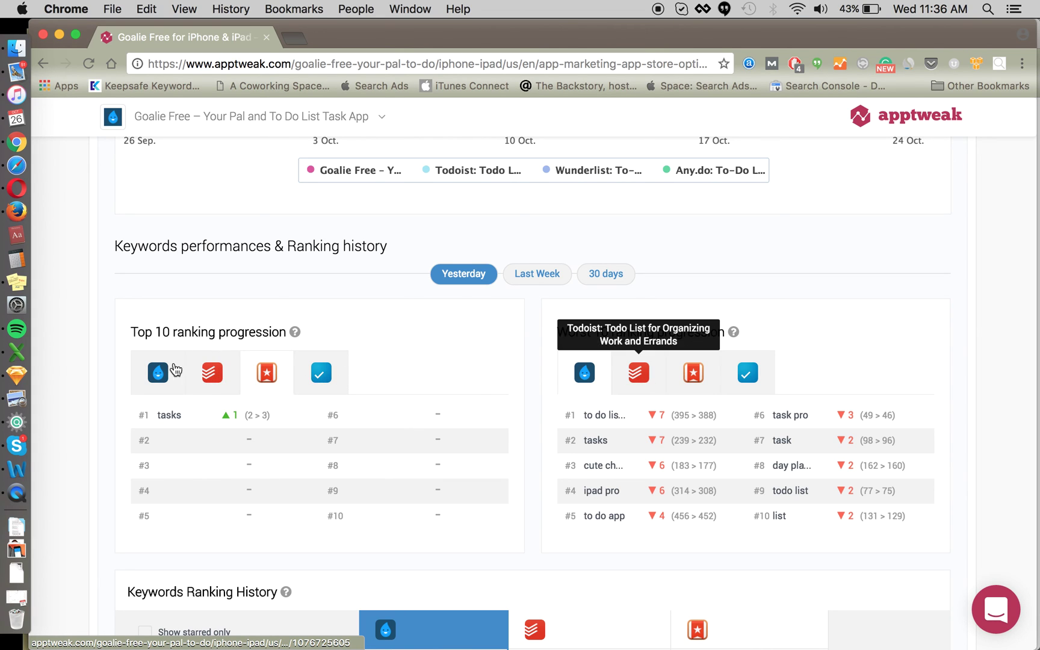
click(645, 383)
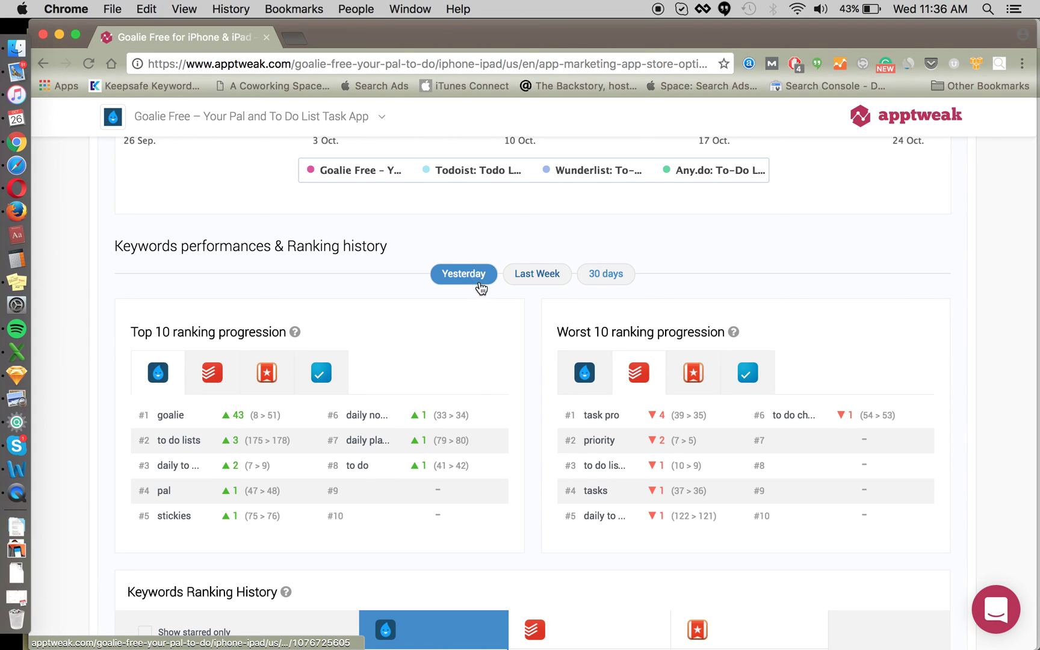
click(545, 281)
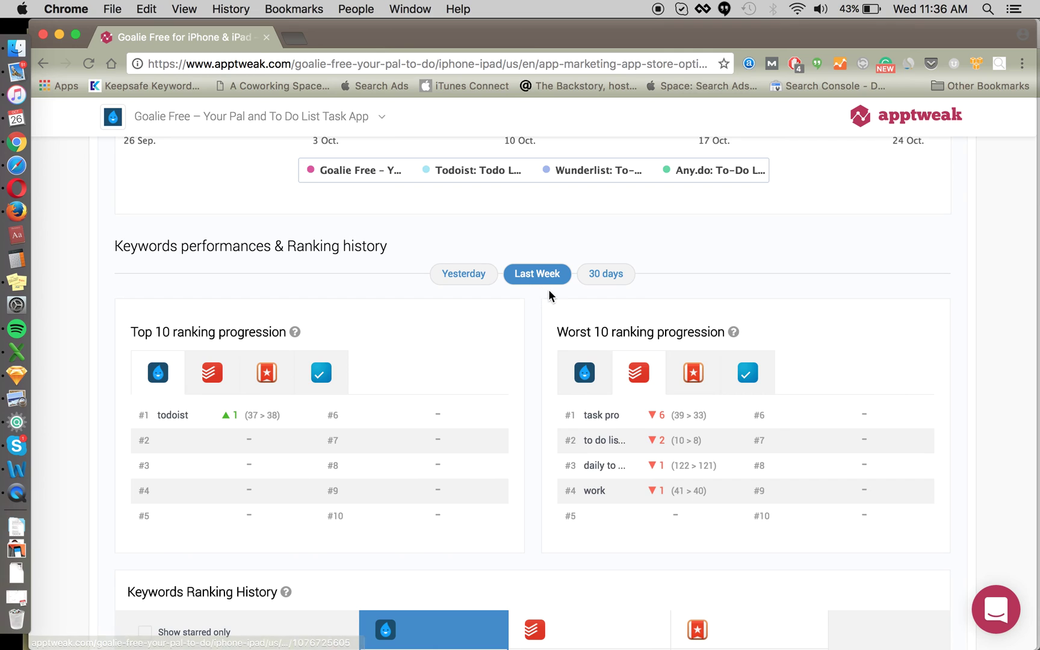
click(621, 277)
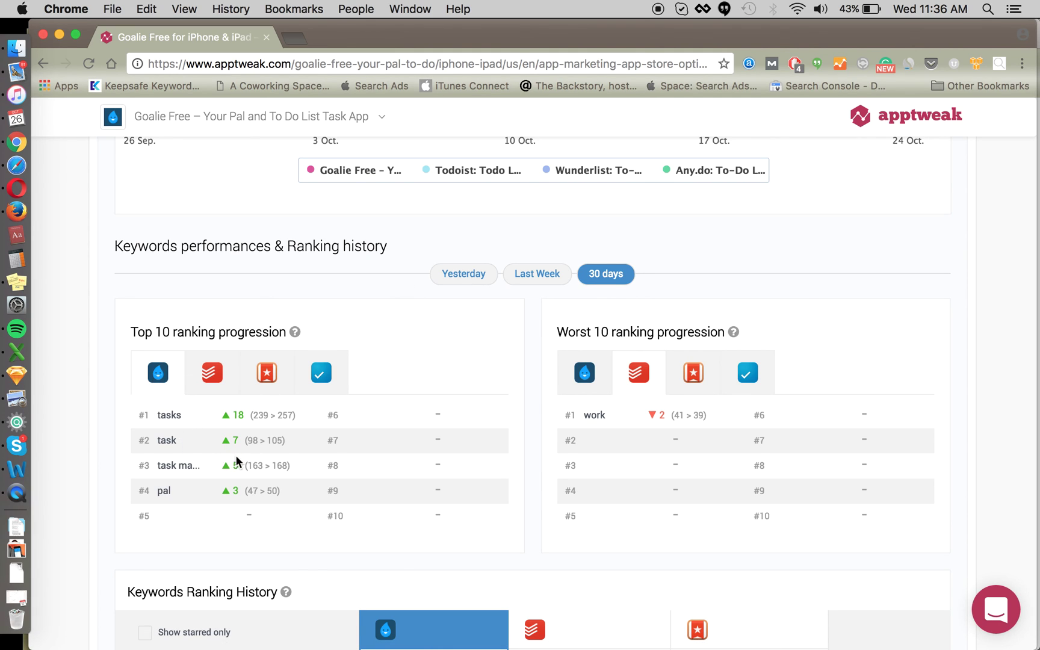
Step: Show Wunderlist's and then Any.do's worst-10 keyword ranking drops
click(708, 378)
click(750, 383)
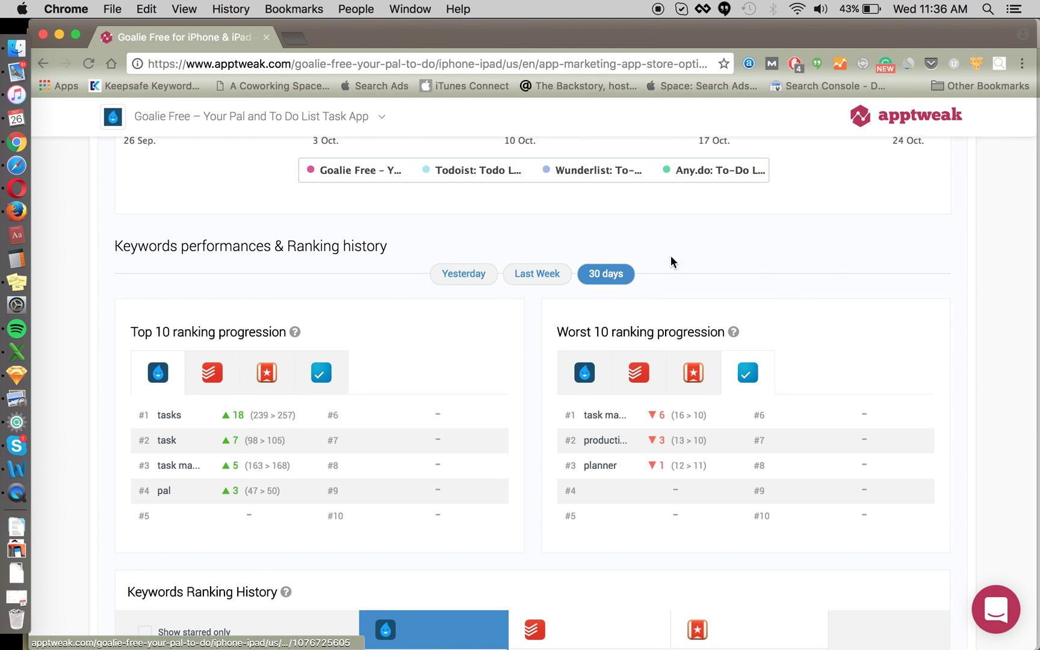
scroll(531, 363, up, 5)
scroll(531, 358, up, 10)
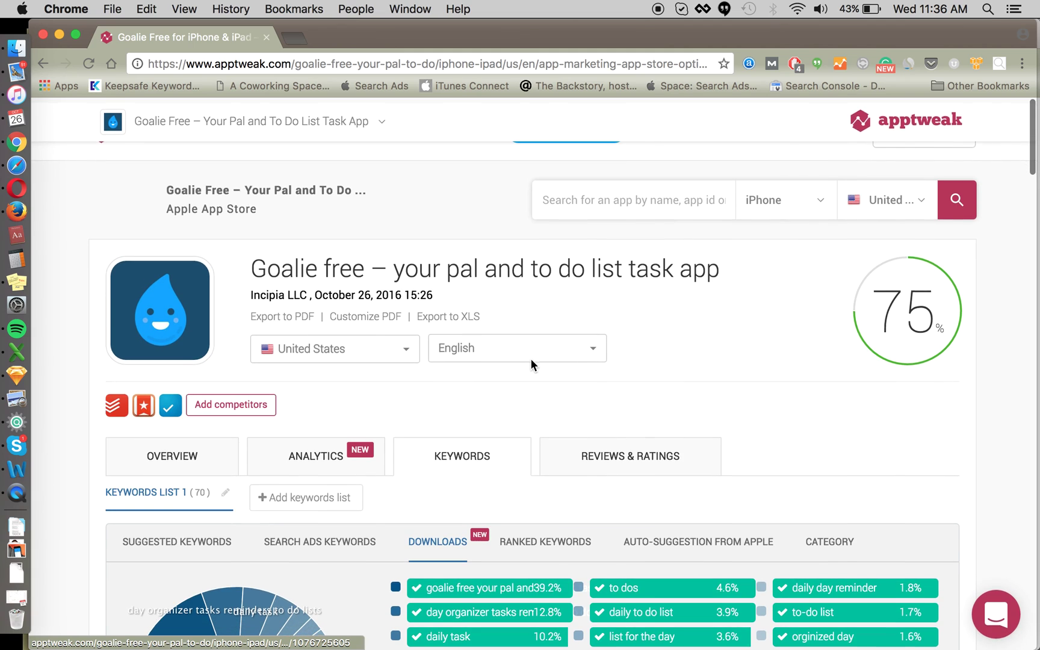
scroll(632, 368, down, 3)
scroll(661, 271, up, 5)
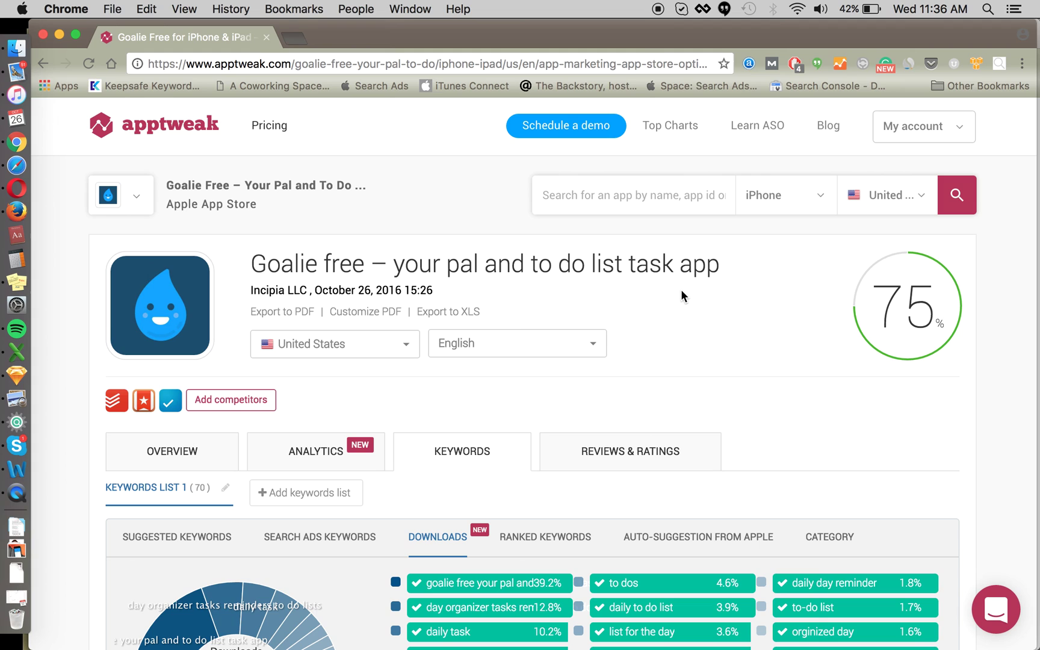
scroll(681, 289, down, 3)
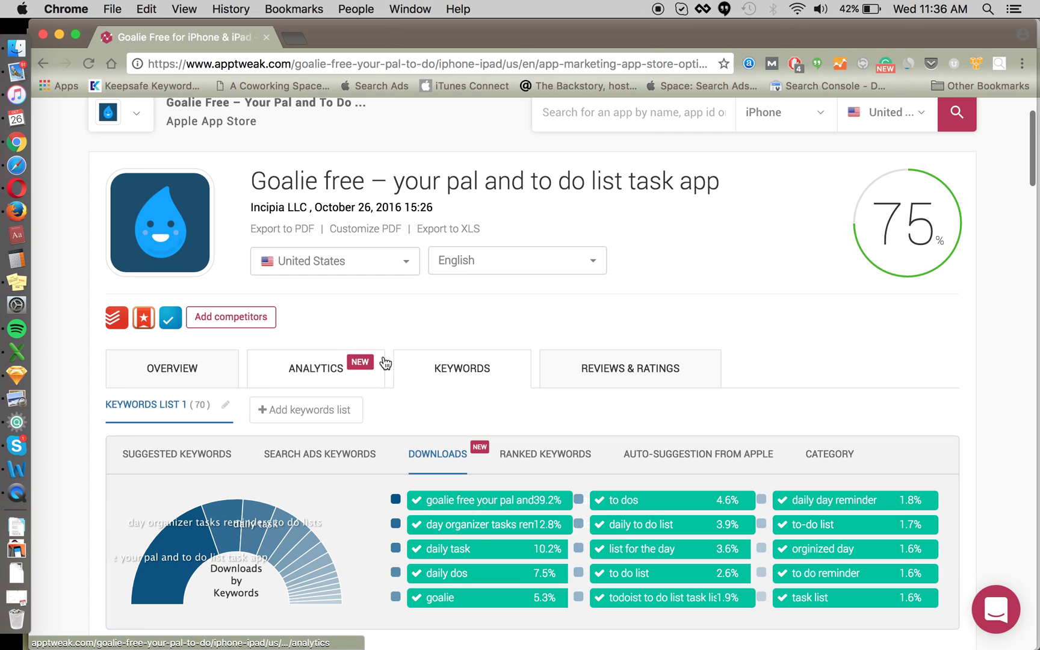
scroll(499, 552, down, 3)
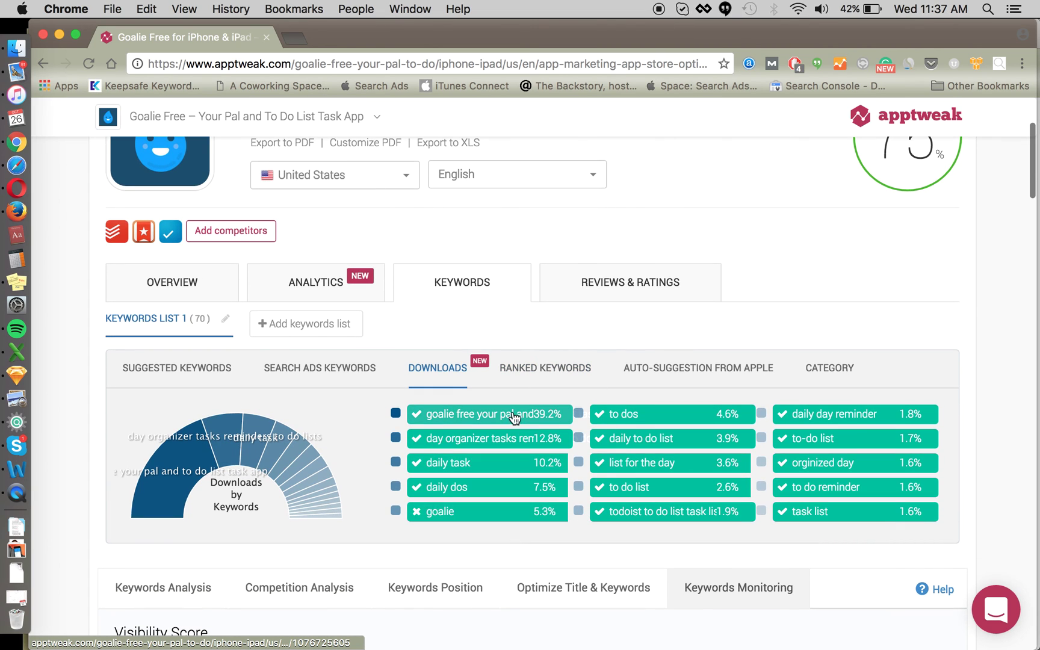
scroll(828, 209, up, 5)
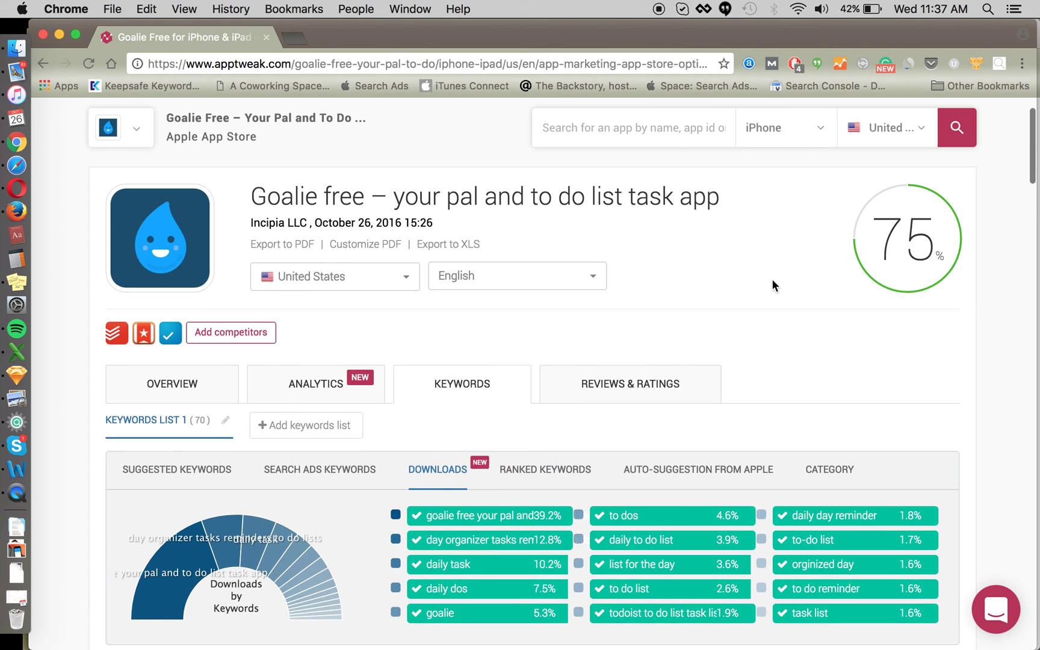
scroll(772, 281, down, 1)
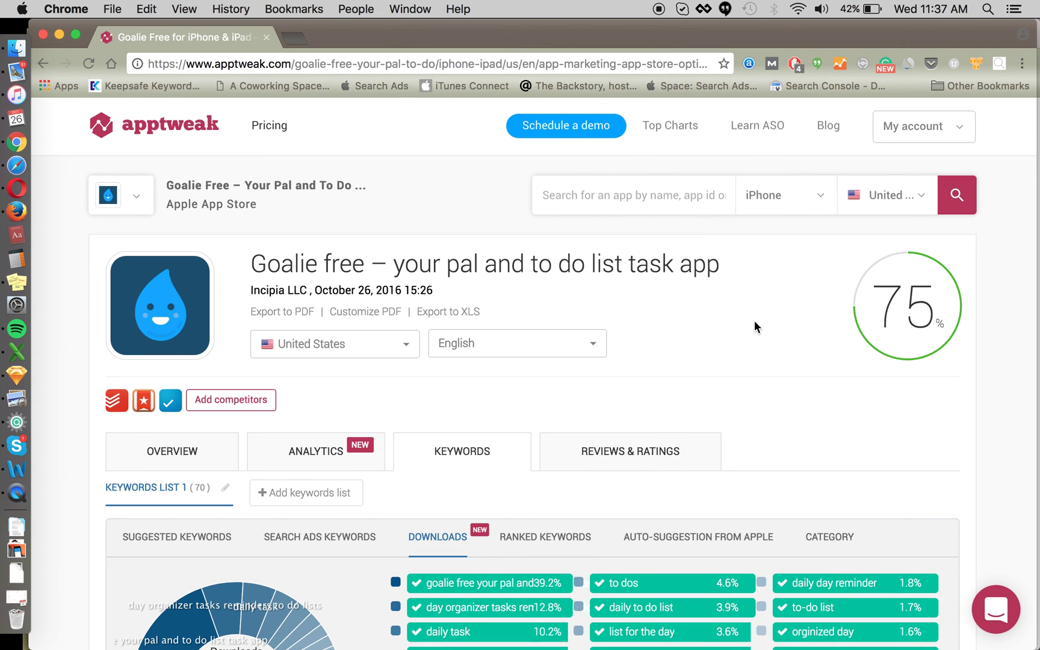